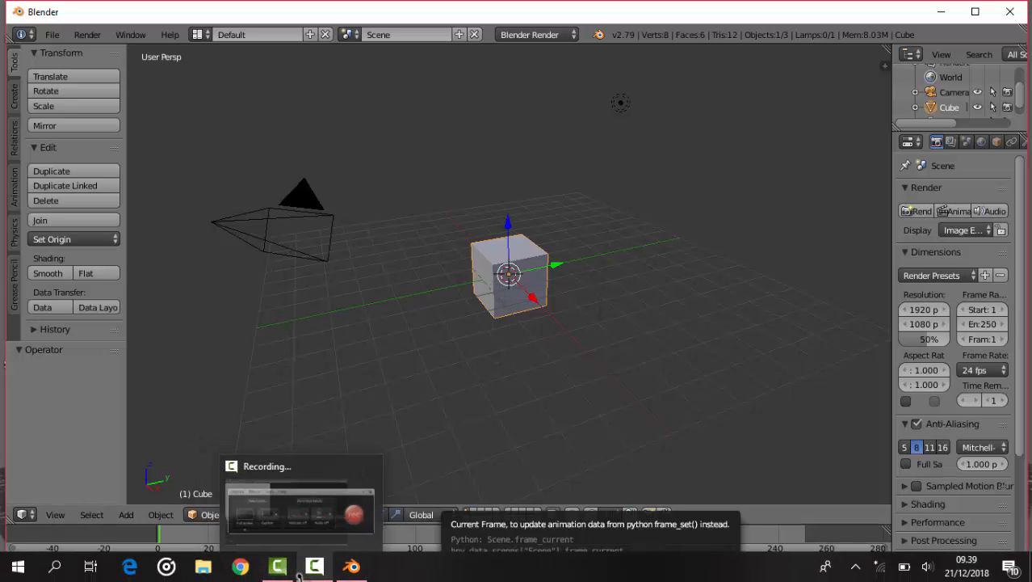
pyautogui.click(299, 575)
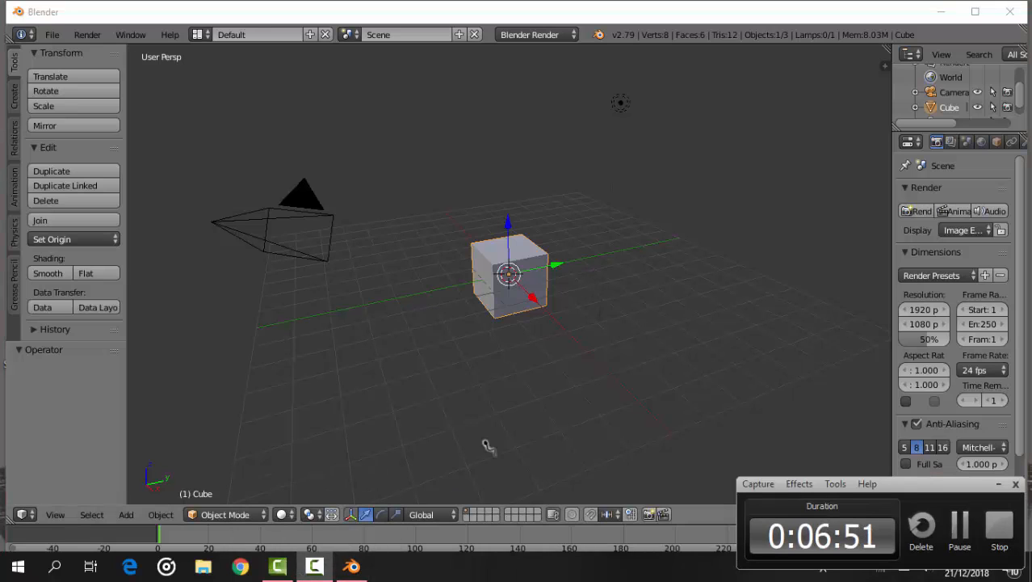
pyautogui.click(585, 267)
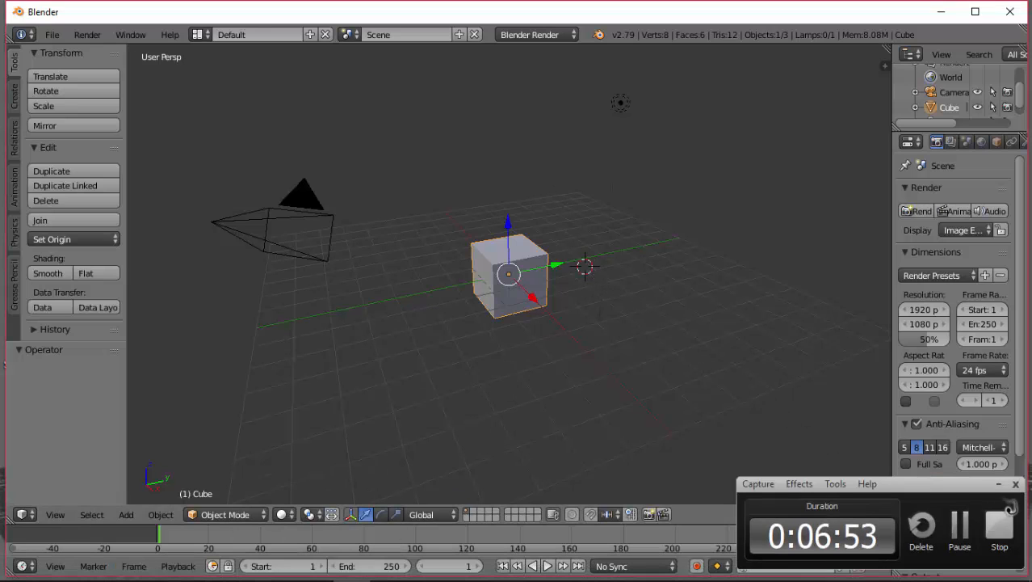
pyautogui.click(999, 484)
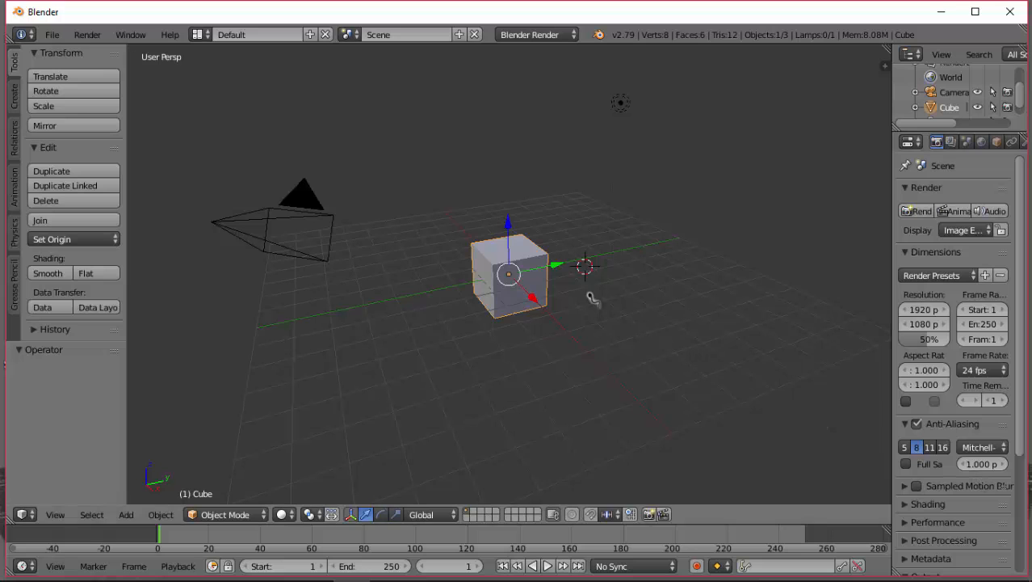
# Close Blender, relaunch it from its desktop shortcut and dismiss the splash screen.
pyautogui.click(1010, 12)
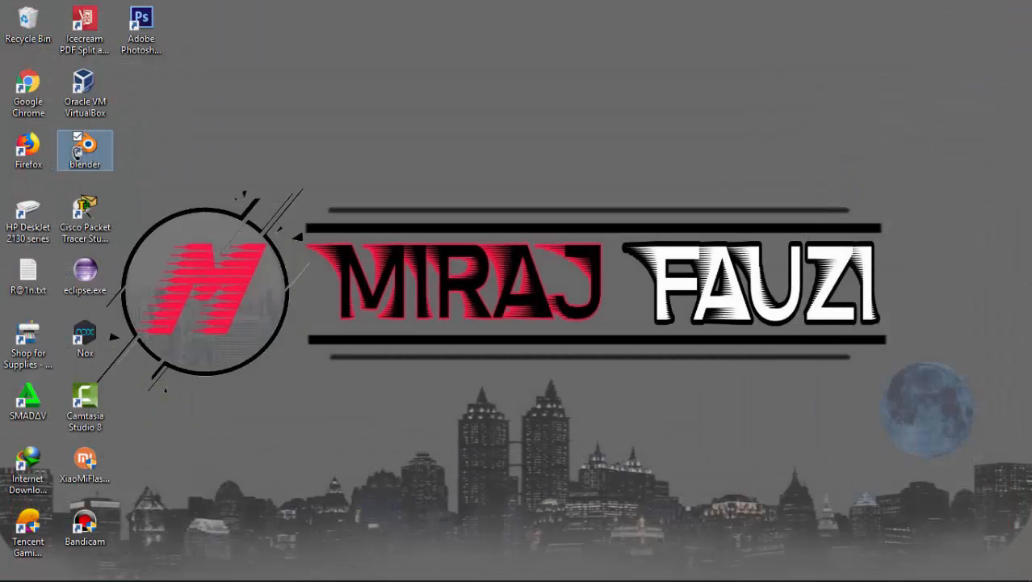
pyautogui.rightClick(85, 149)
pyautogui.click(67, 213)
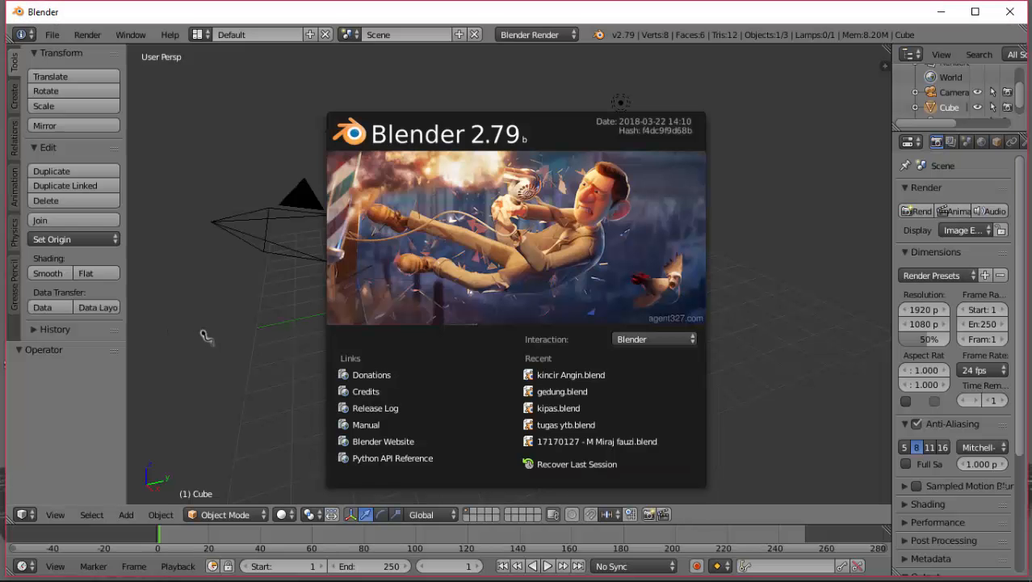
pyautogui.click(714, 320)
# Raise the default cube about 1.167 units along the Z axis.
pyautogui.scroll(7, 730, 302)
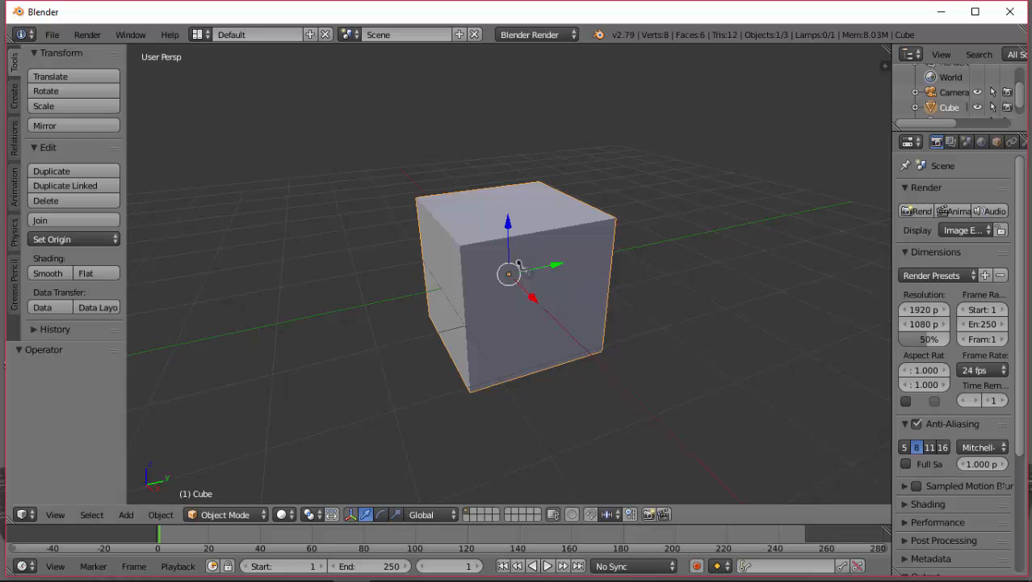
pyautogui.moveTo(510, 273); pyautogui.dragTo(523, 204)
pyautogui.press('z')
pyautogui.moveTo(525, 206); pyautogui.dragTo(529, 167, button='middle')
# Switch to the scale manipulator and flatten the cube along Z to a factor of about 0.089.
pyautogui.rightClick(396, 514)
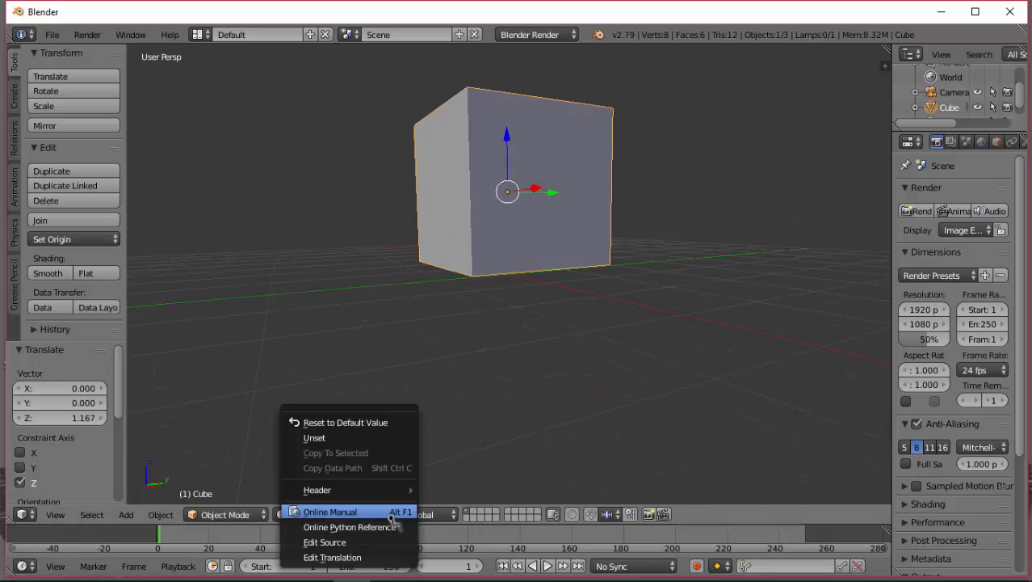
pyautogui.click(396, 514)
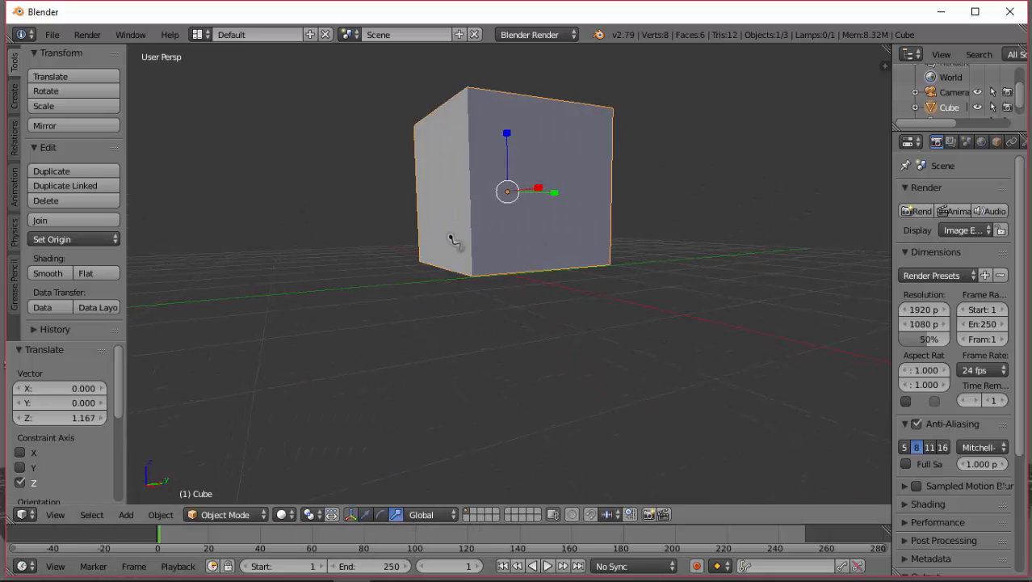
pyautogui.click(507, 134)
pyautogui.moveTo(508, 134); pyautogui.dragTo(509, 187)
pyautogui.moveTo(503, 265); pyautogui.dragTo(521, 306, button='middle')
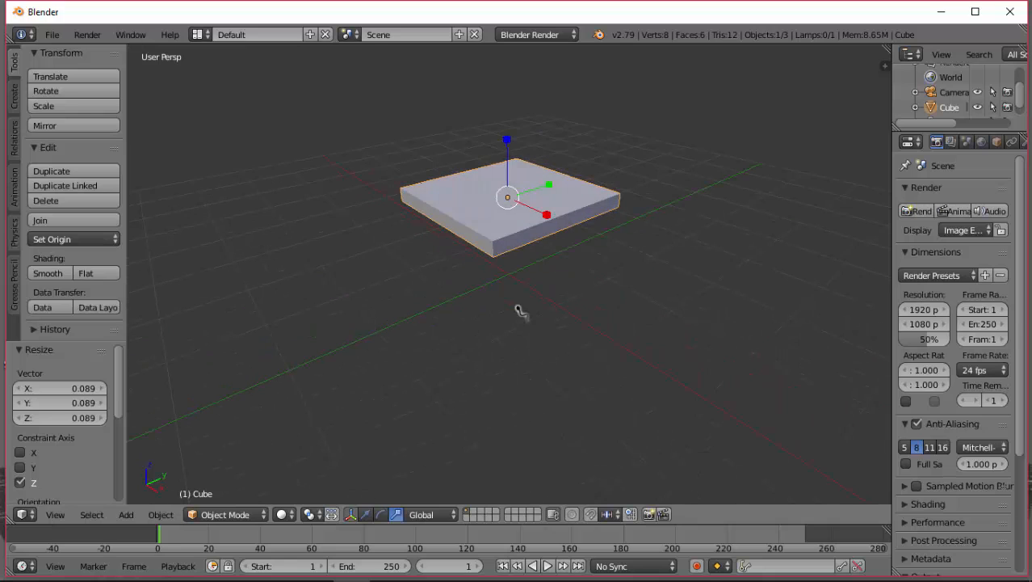
# Lower the flattened cube about 1.085 units along Z and shift it about -0.377 in X and -0.039 in Y.
pyautogui.press('g')
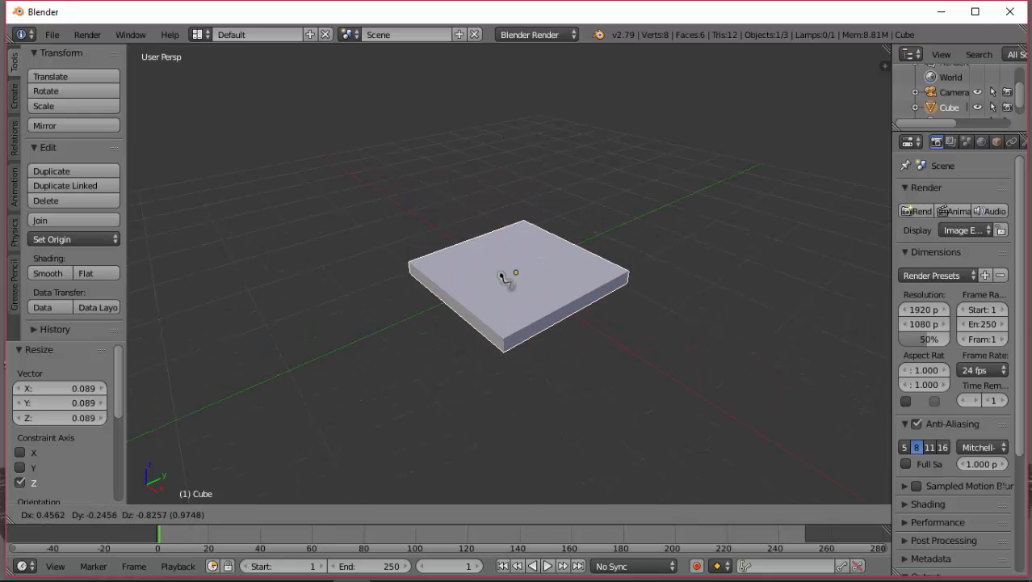
pyautogui.press('z')
pyautogui.click(502, 281)
pyautogui.moveTo(503, 281); pyautogui.dragTo(574, 315, button='middle')
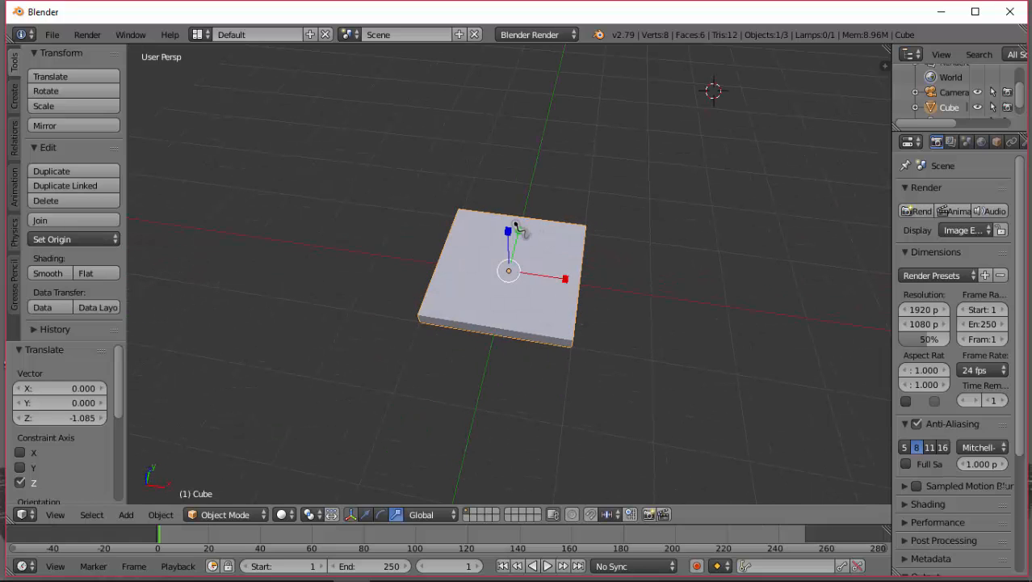
pyautogui.press('g')
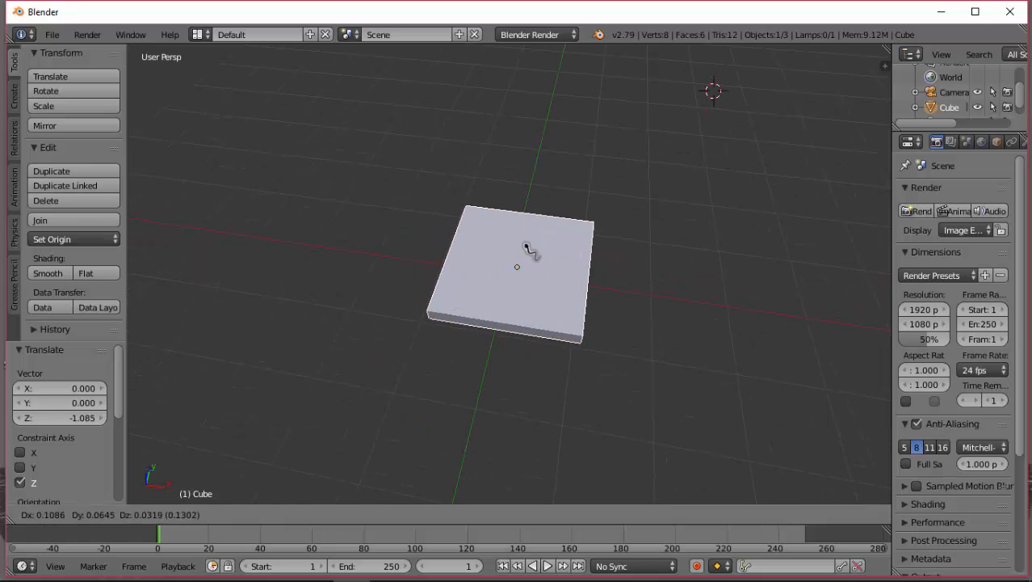
pyautogui.click(491, 234)
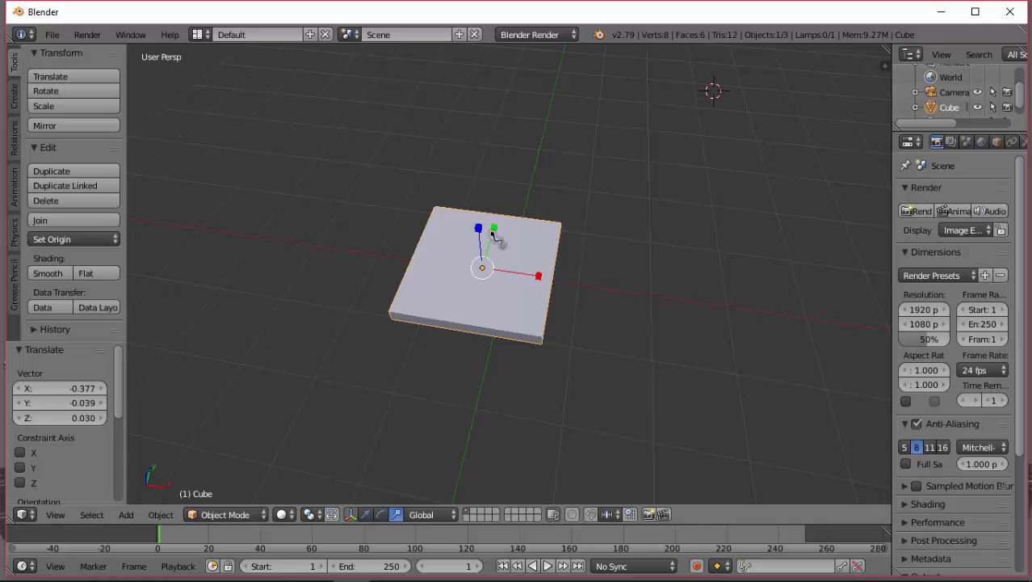
# Stretch the slab along Y and scale it along X by a factor of about 2.838.
pyautogui.moveTo(495, 229); pyautogui.dragTo(510, 211)
pyautogui.moveTo(539, 275); pyautogui.dragTo(646, 293)
pyautogui.click(490, 303)
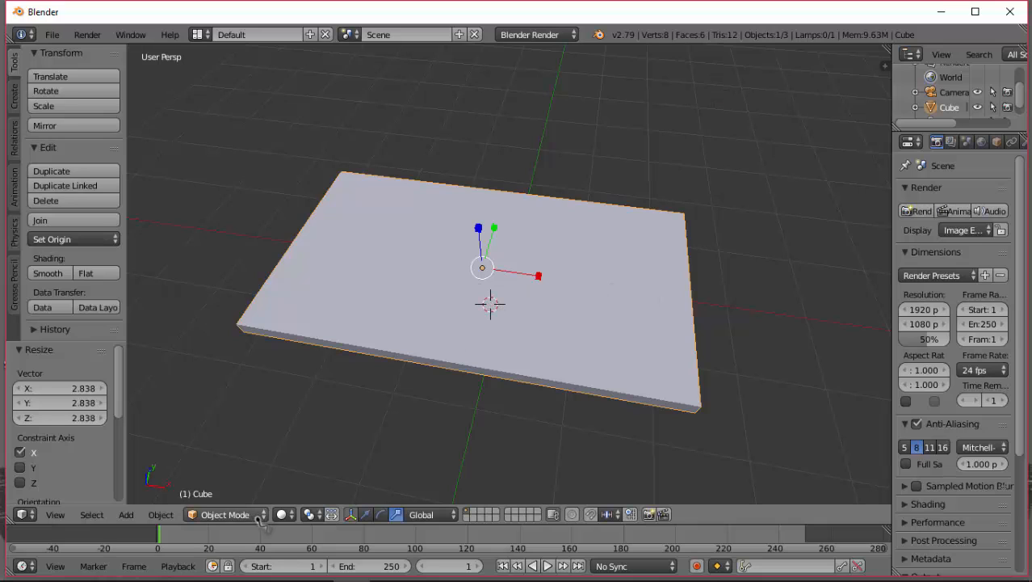
# Enter Edit Mode with the translate manipulator and face selection, and select the slab's top face.
pyautogui.click(226, 515)
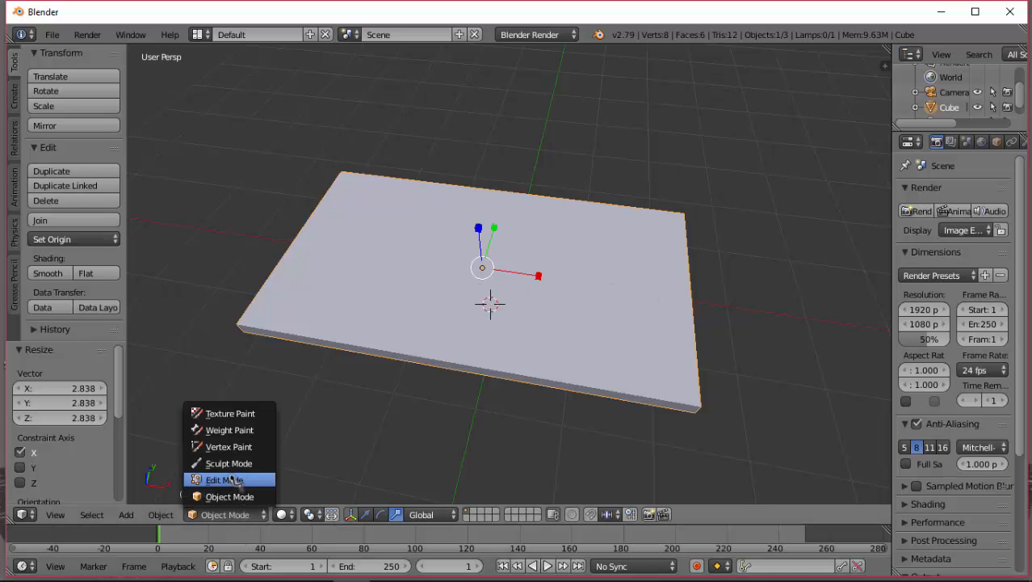
pyautogui.click(230, 479)
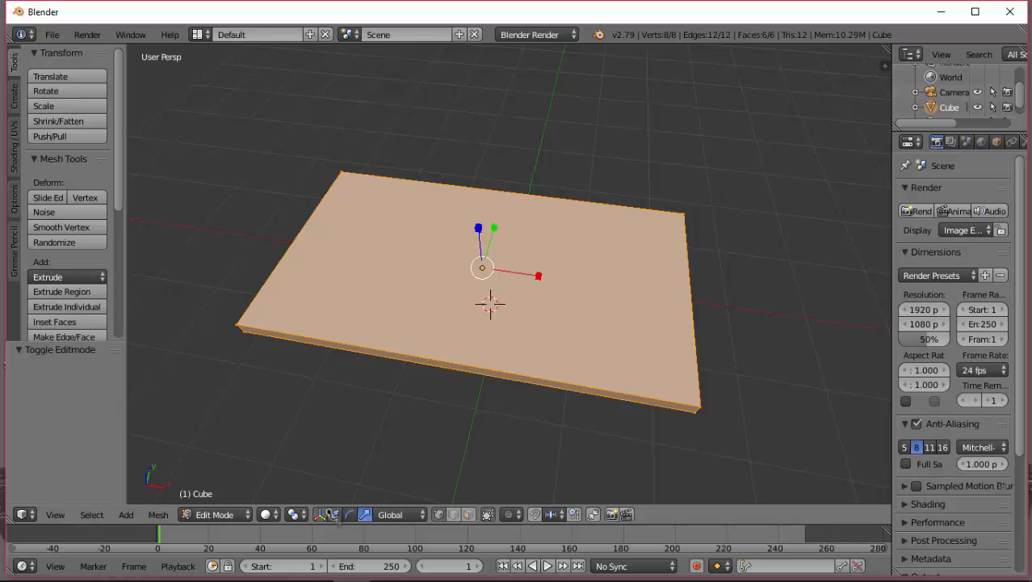
pyautogui.click(335, 515)
pyautogui.click(437, 317)
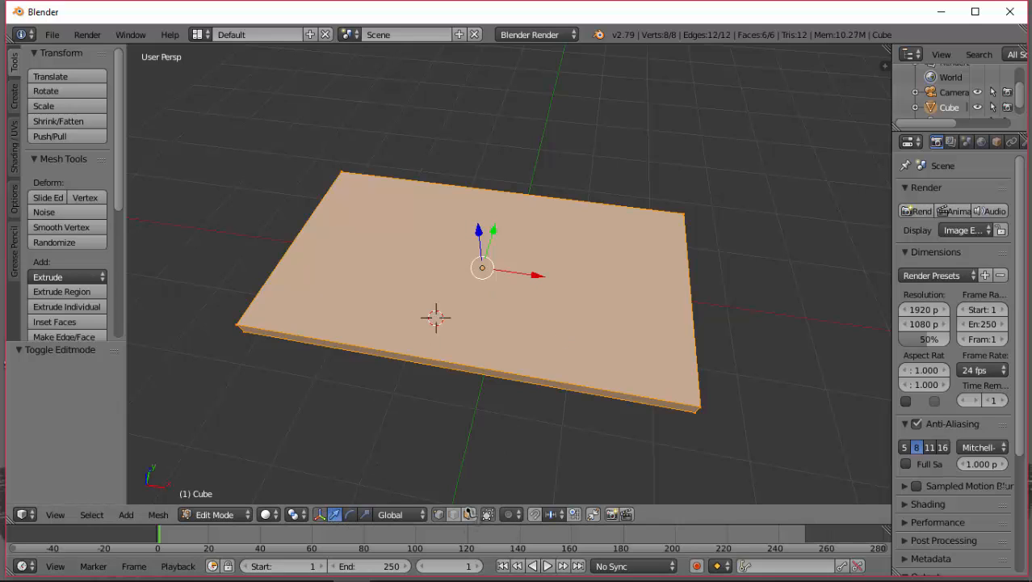
pyautogui.click(469, 514)
pyautogui.rightClick(487, 325)
pyautogui.keyDown('ctrl'); pyautogui.click(458, 301); pyautogui.keyUp('ctrl')
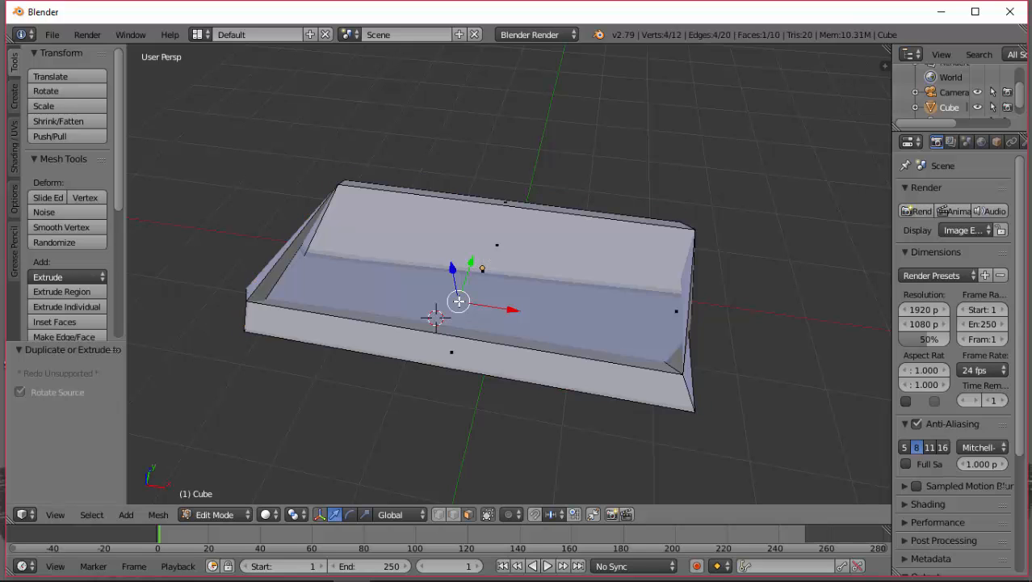
pyautogui.hotkey('ctrl', 'z')
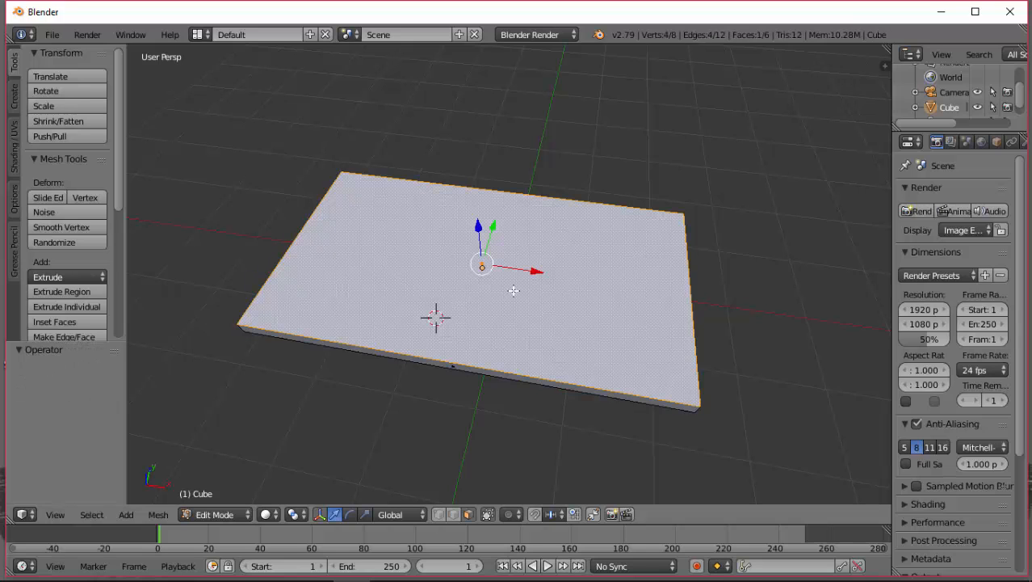
pyautogui.moveTo(513, 291); pyautogui.dragTo(549, 314, button='middle')
pyautogui.hotkey('ctrl', 'r')
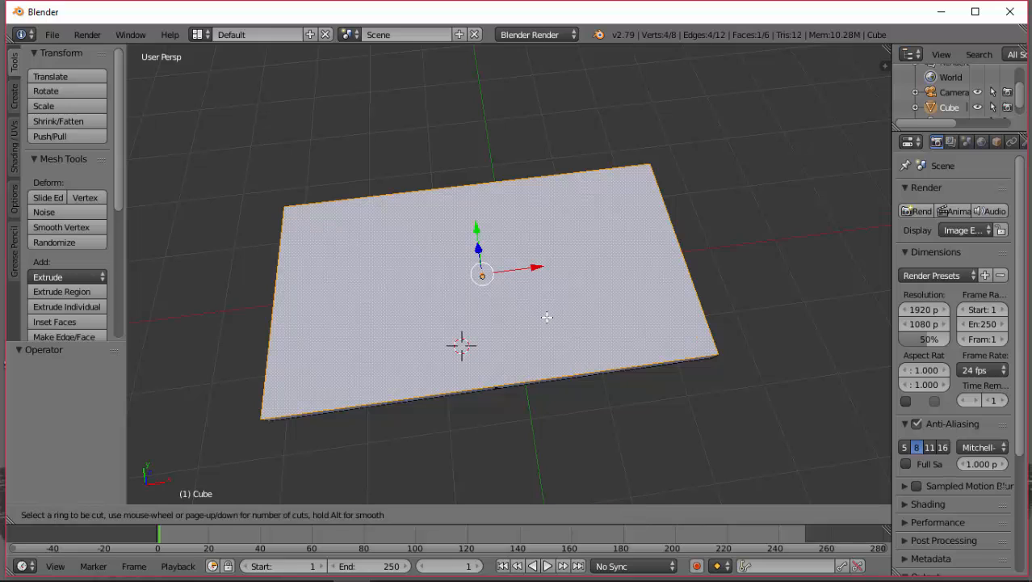
pyautogui.scroll(2, 510, 320)
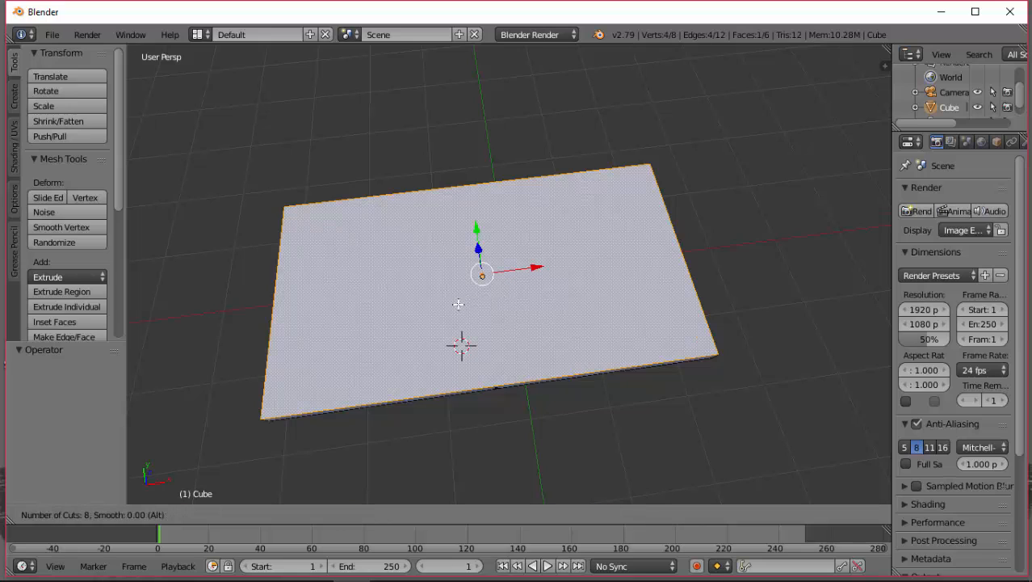
pyautogui.scroll(2, 410, 316)
pyautogui.press('Escape')
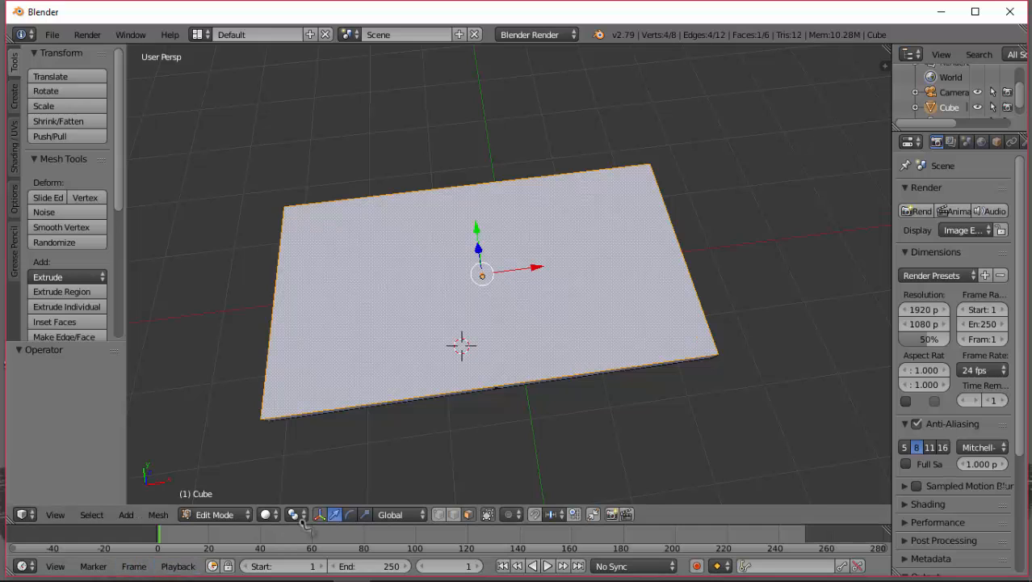
# Add 15 evenly spaced loop cuts across the slab's length without sliding them.
pyautogui.hotkey('ctrl', 'r')
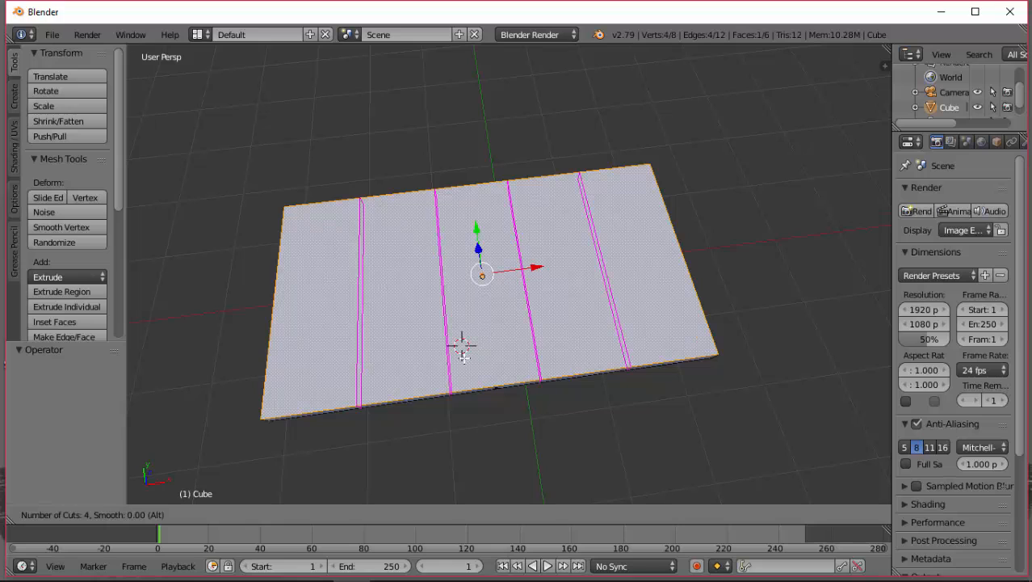
pyautogui.scroll(4, 408, 373)
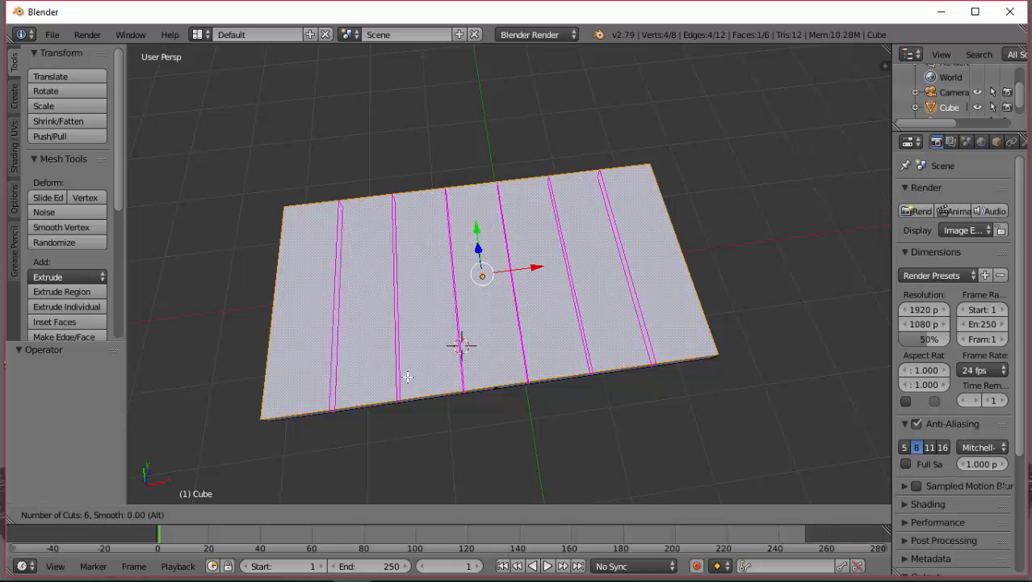
pyautogui.scroll(7, 377, 384)
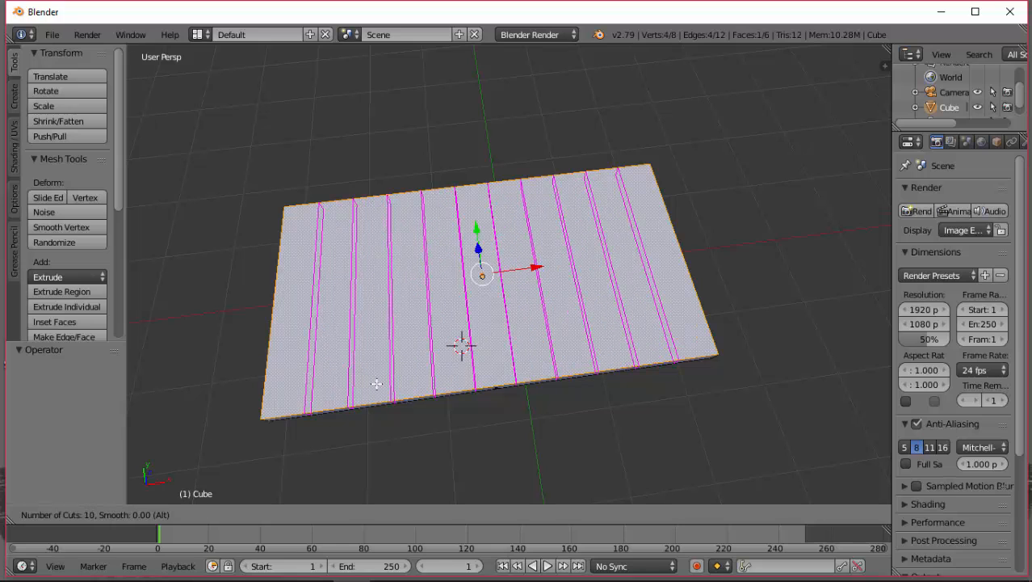
pyautogui.click(377, 384)
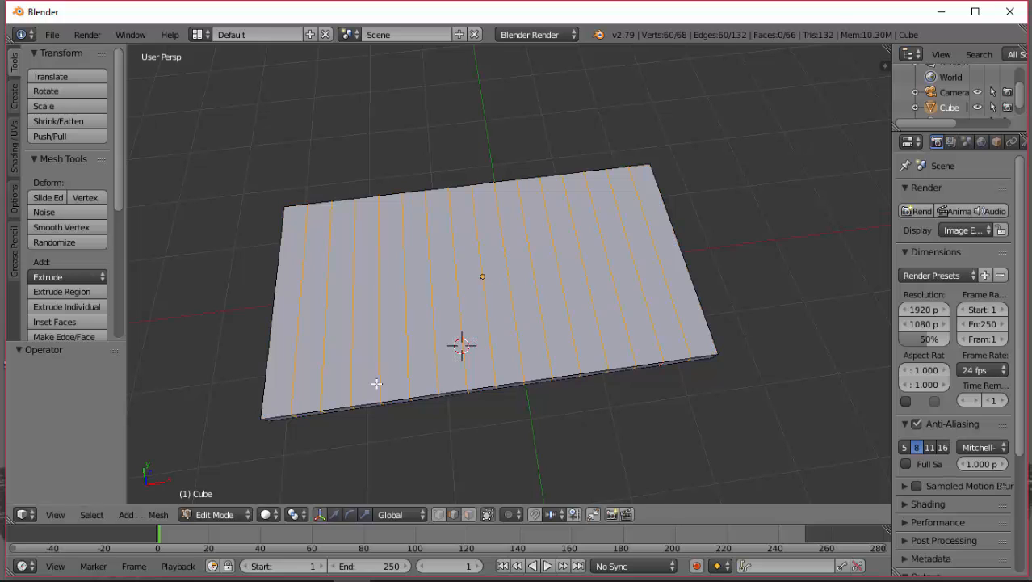
pyautogui.rightClick(376, 384)
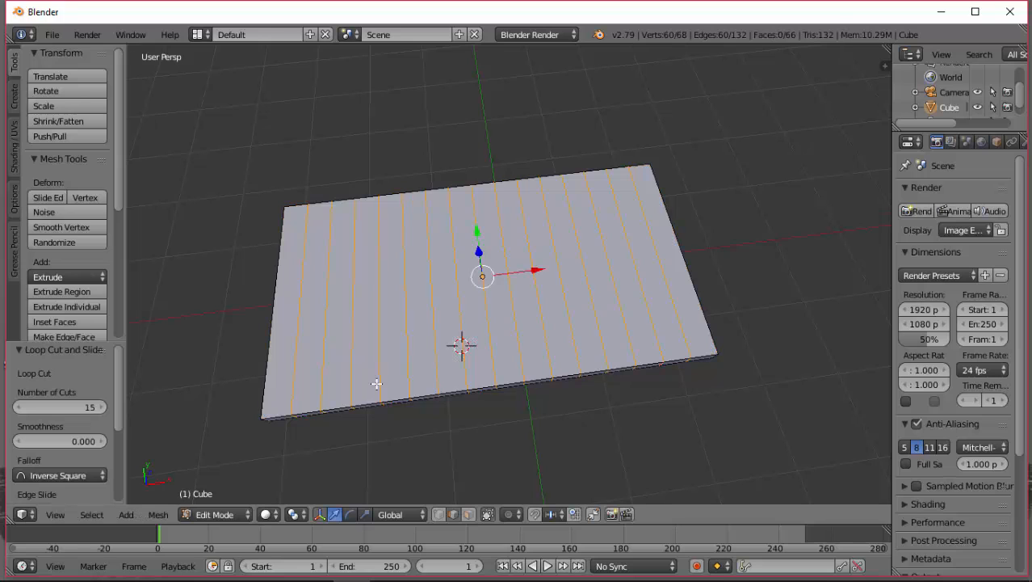
# Add 12 evenly spaced loop cuts parallel to the slab's long sides, leaving them unslid.
pyautogui.hotkey('ctrl', 'r')
pyautogui.scroll(12, 376, 384)
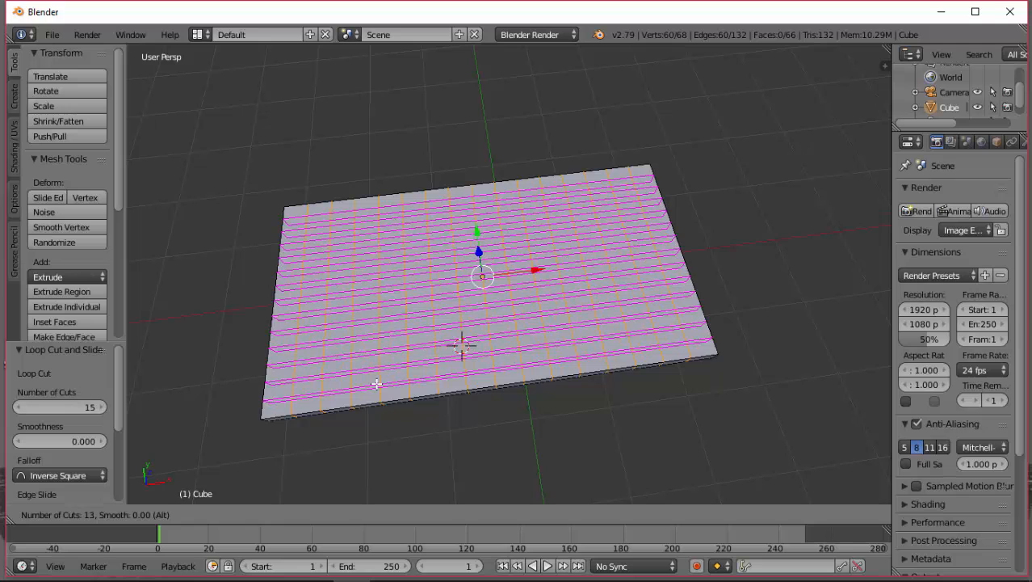
pyautogui.click(377, 385)
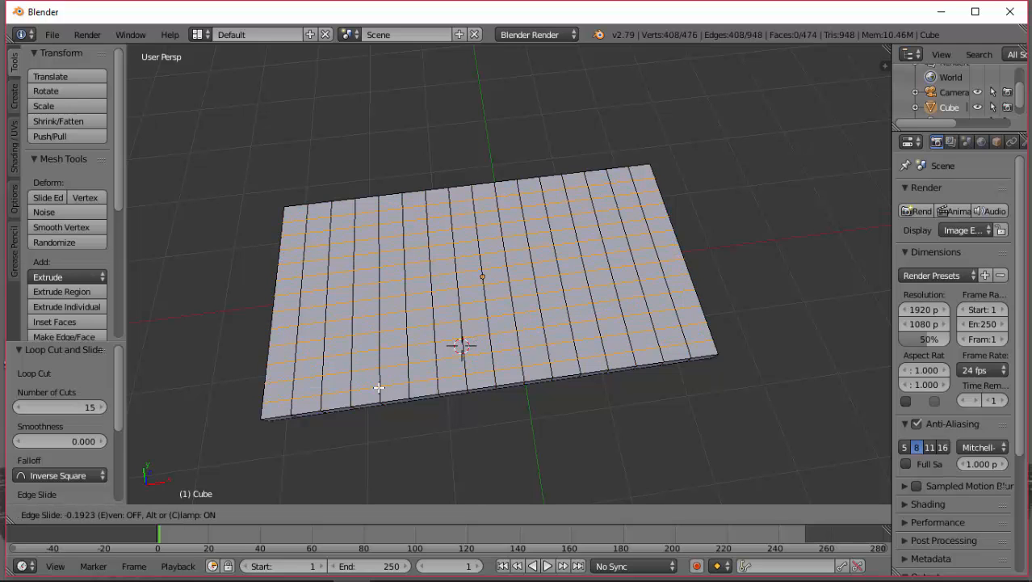
pyautogui.rightClick(379, 386)
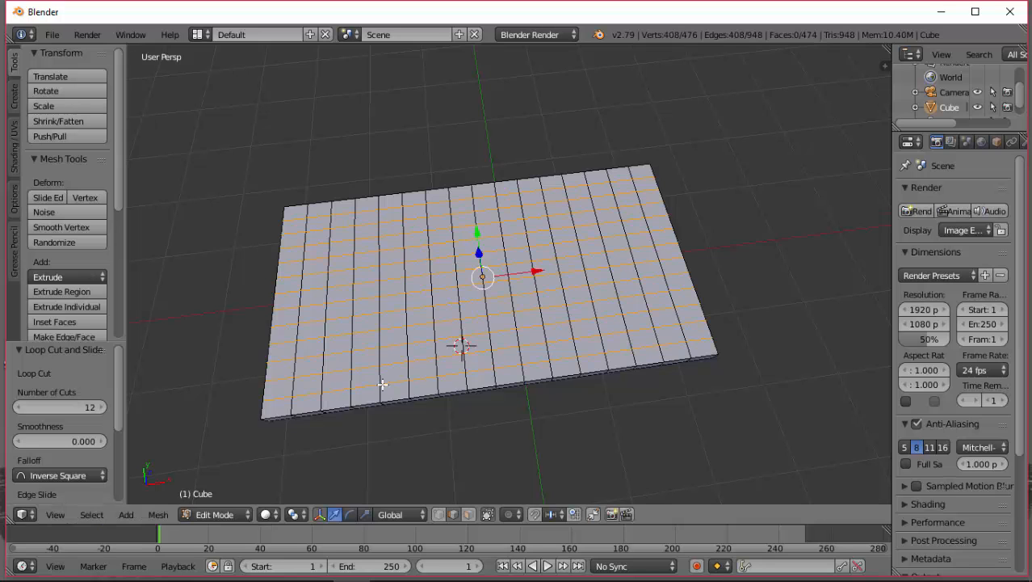
# Look at the slab's gridded top from above and switch the selection mode from edges to faces.
pyautogui.moveTo(382, 384); pyautogui.dragTo(338, 413, button='middle')
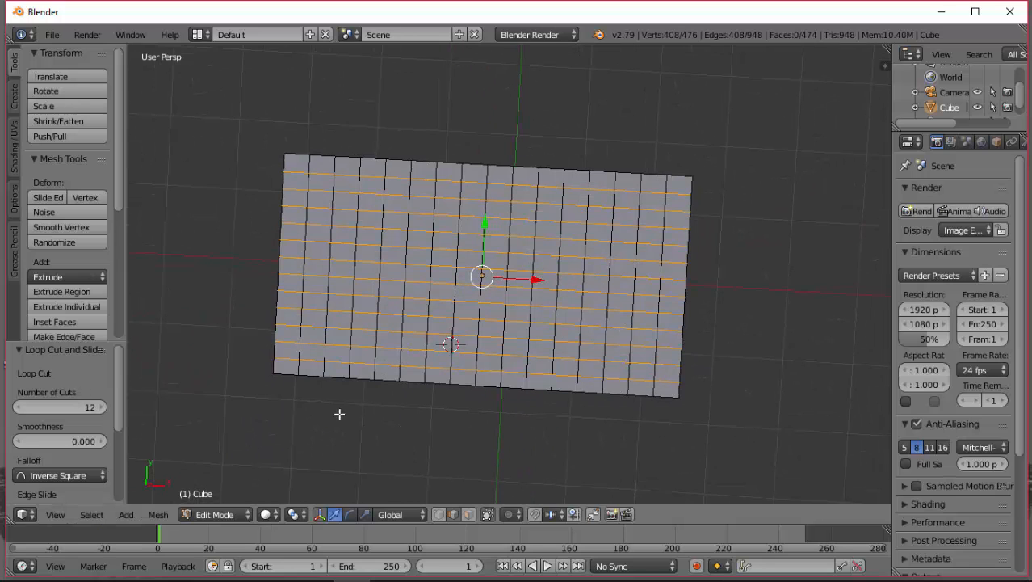
pyautogui.rightClick(290, 361)
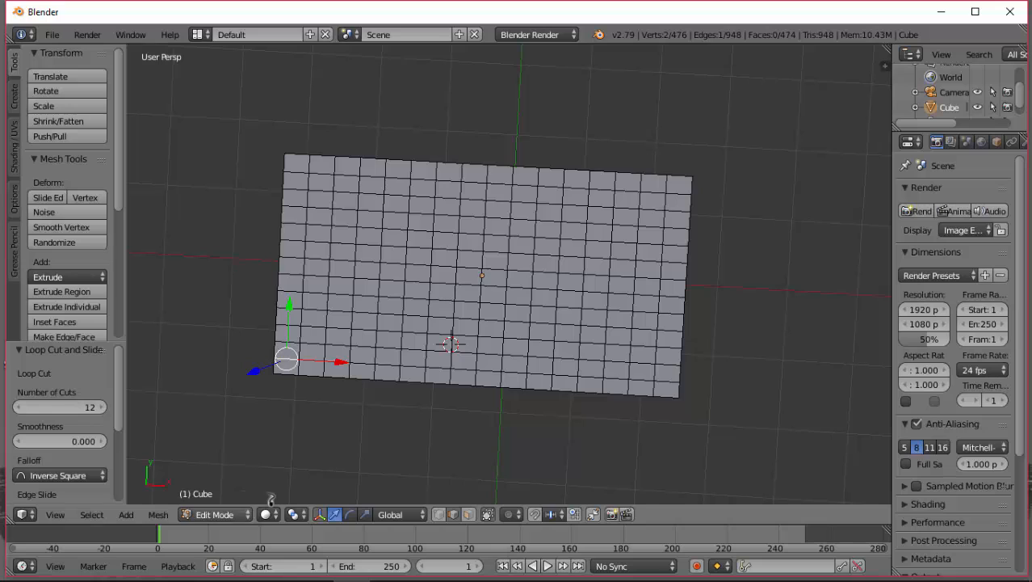
pyautogui.click(468, 514)
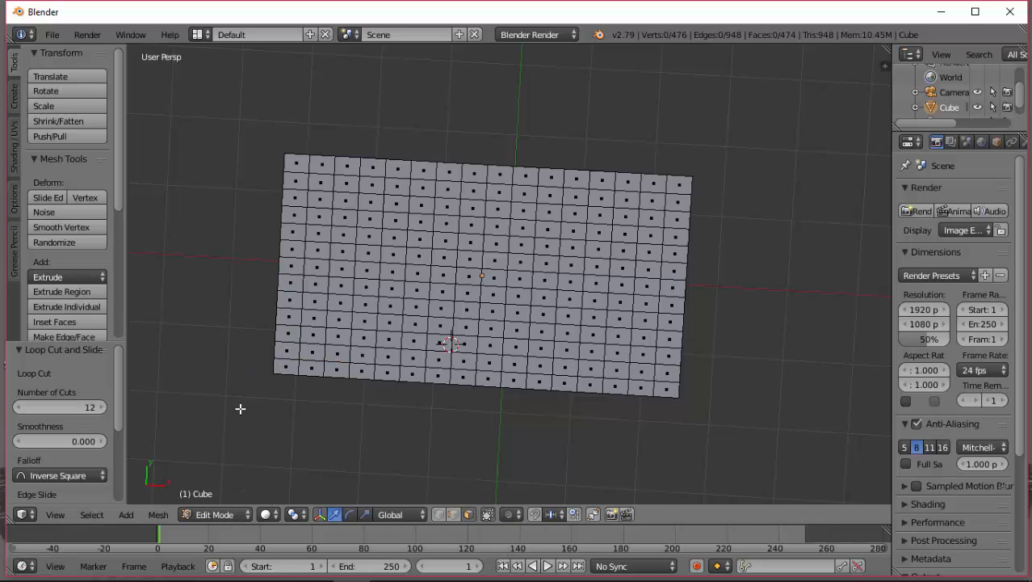
pyautogui.rightClick(285, 370)
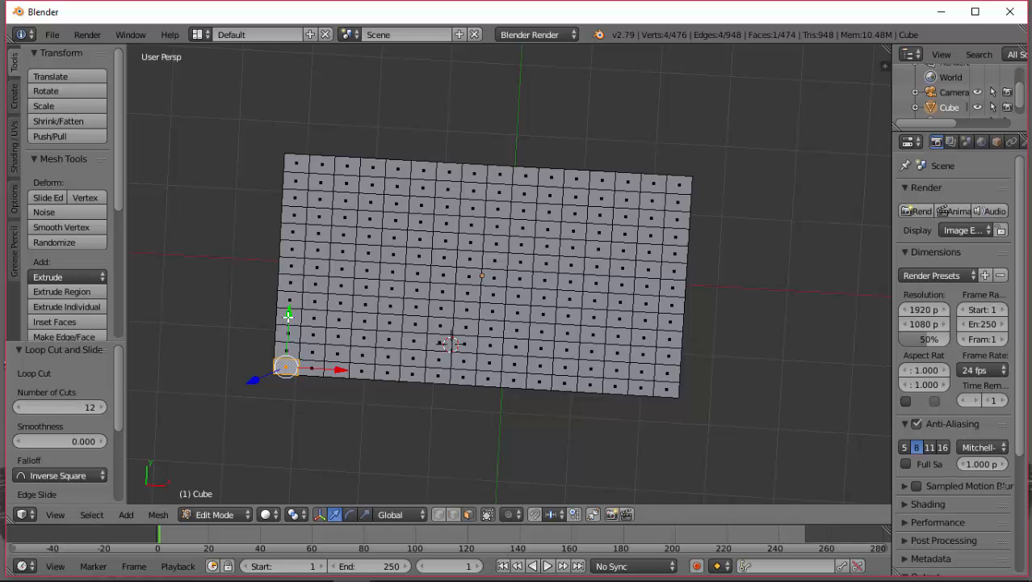
pyautogui.keyDown('ctrl'); pyautogui.rightClick(289, 316); pyautogui.keyUp('ctrl')
pyautogui.keyDown('ctrl'); pyautogui.rightClick(288, 263); pyautogui.keyUp('ctrl')
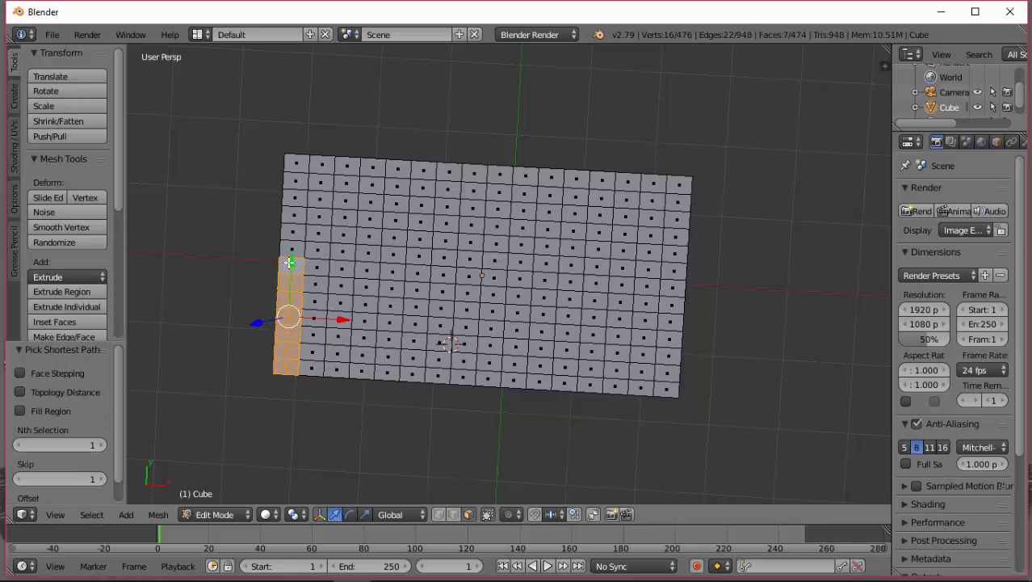
pyautogui.rightClick(284, 366)
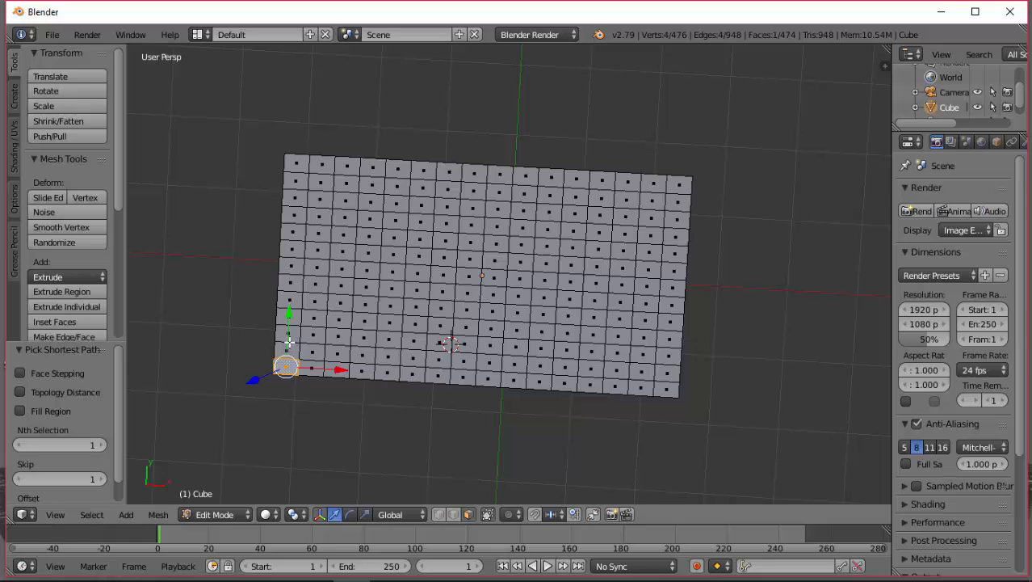
pyautogui.keyDown('shift'); pyautogui.rightClick(288, 348); pyautogui.keyUp('shift')
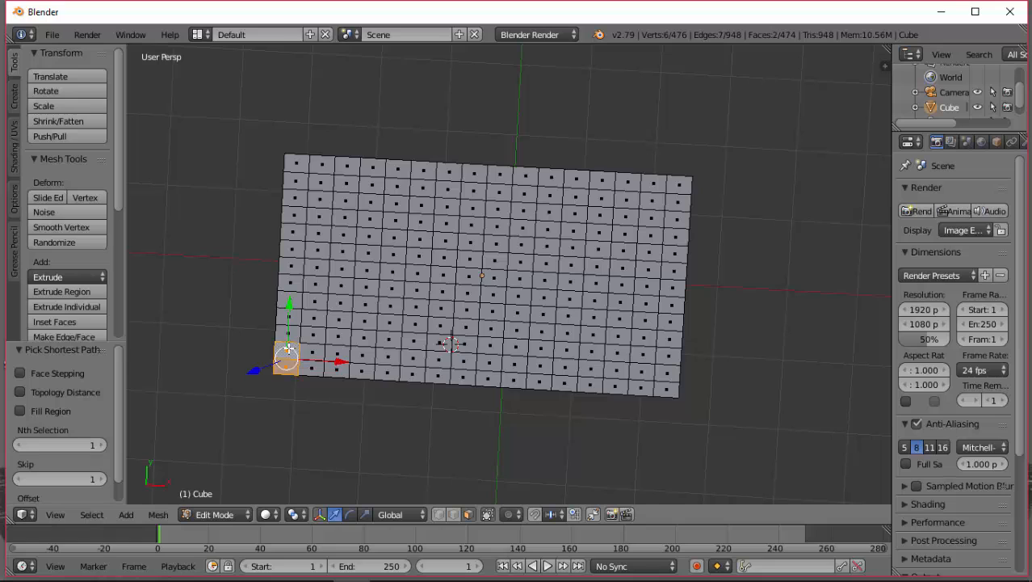
pyautogui.keyDown('ctrl'); pyautogui.rightClick(288, 282); pyautogui.keyUp('ctrl')
pyautogui.rightClick(285, 349)
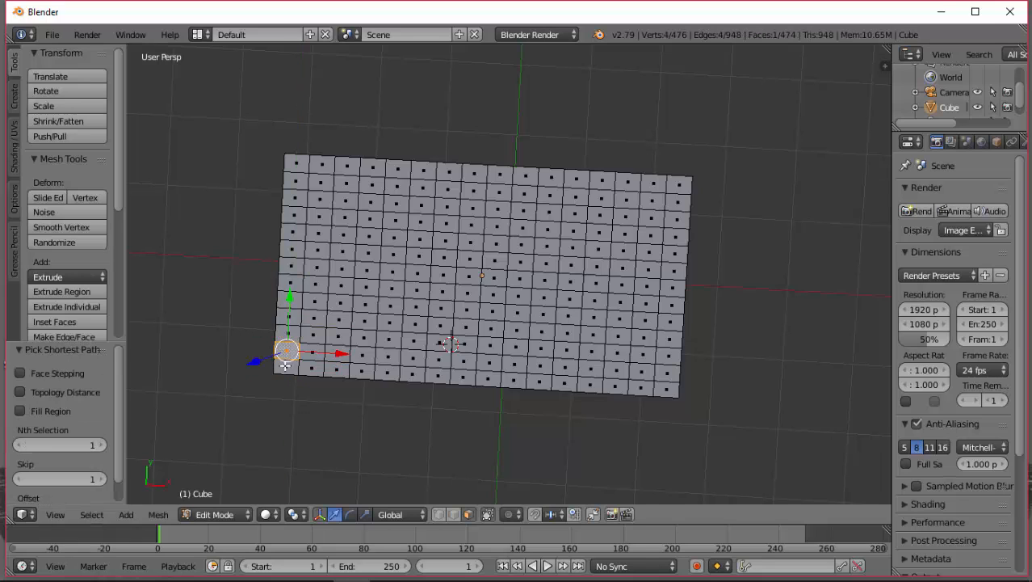
pyautogui.keyDown('ctrl'); pyautogui.rightClick(340, 366); pyautogui.keyUp('ctrl')
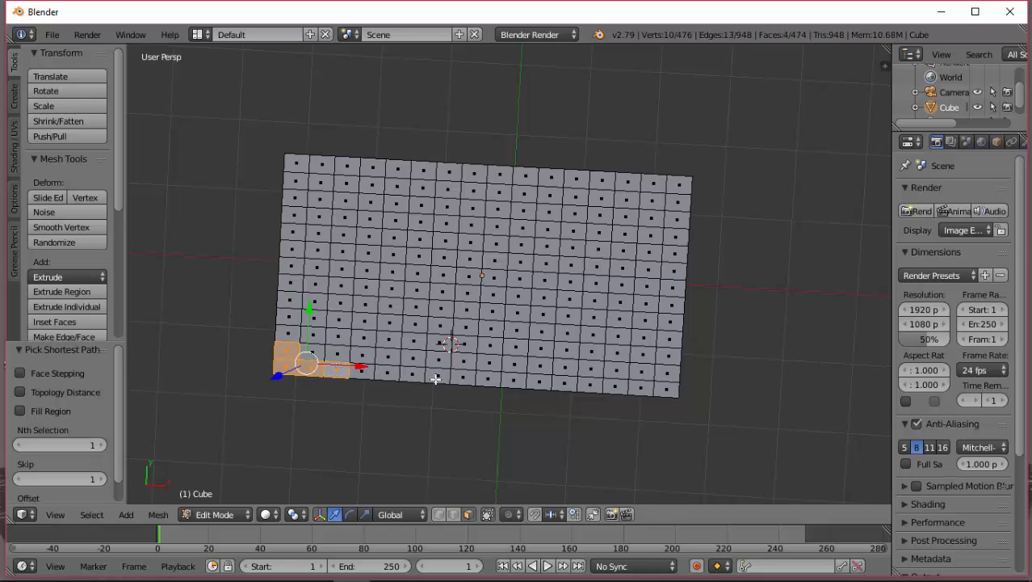
pyautogui.keyDown('ctrl'); pyautogui.rightClick(436, 377); pyautogui.keyUp('ctrl')
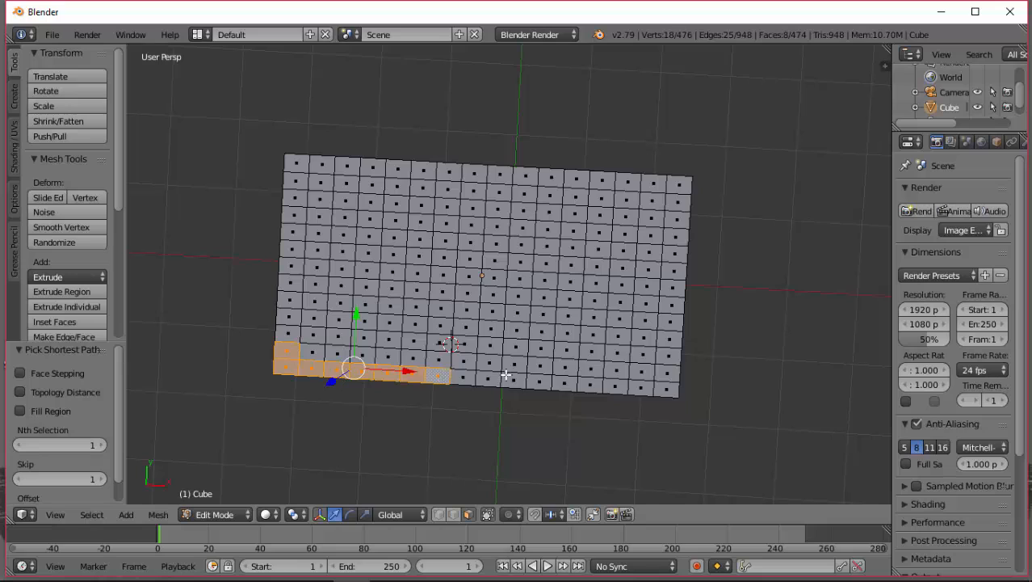
pyautogui.keyDown('ctrl'); pyautogui.rightClick(436, 342); pyautogui.keyUp('ctrl')
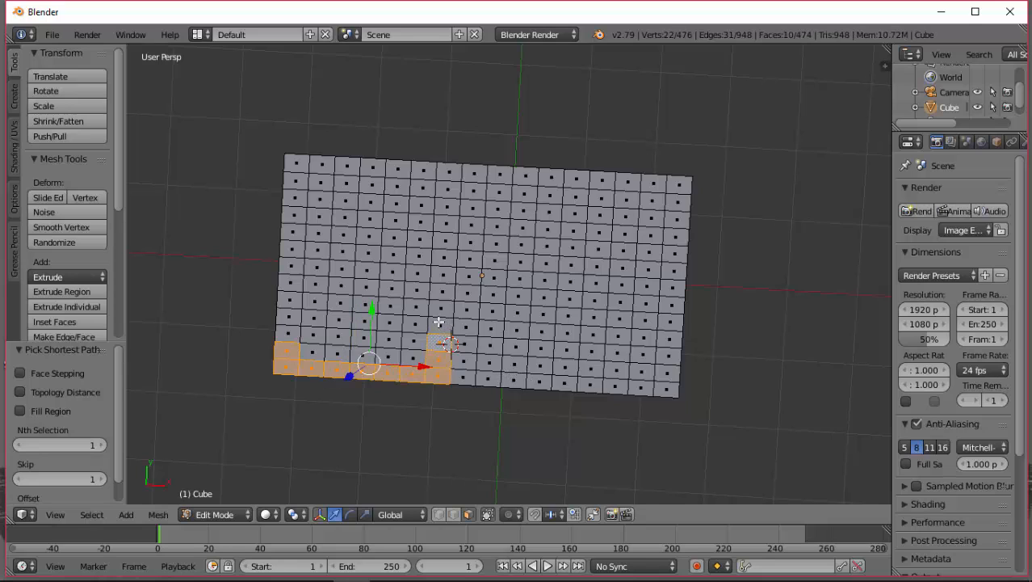
pyautogui.keyDown('ctrl'); pyautogui.rightClick(438, 321); pyautogui.keyUp('ctrl')
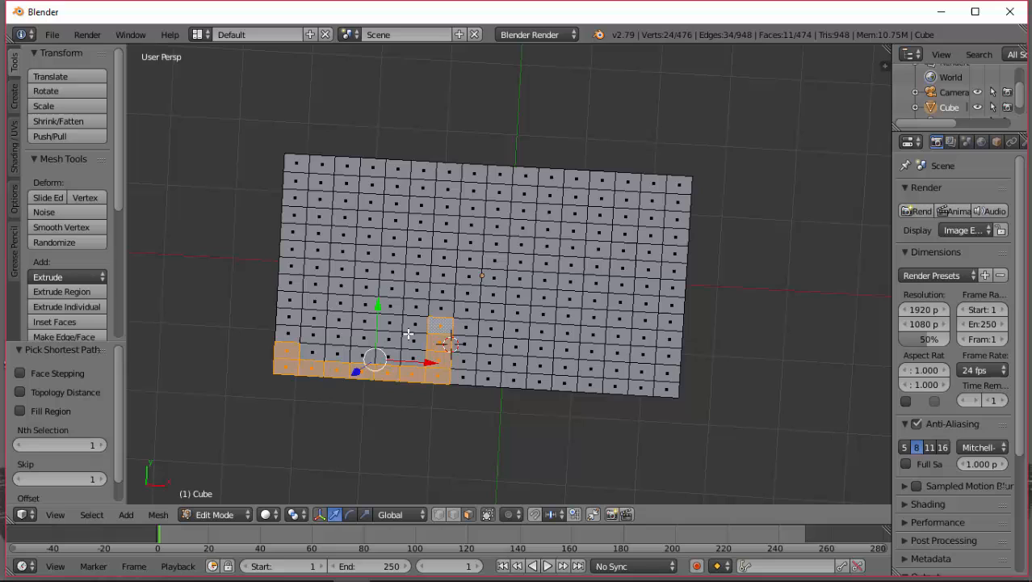
pyautogui.keyDown('ctrl'); pyautogui.rightClick(290, 266); pyautogui.keyUp('ctrl')
pyautogui.hotkey('ctrl', 'z')
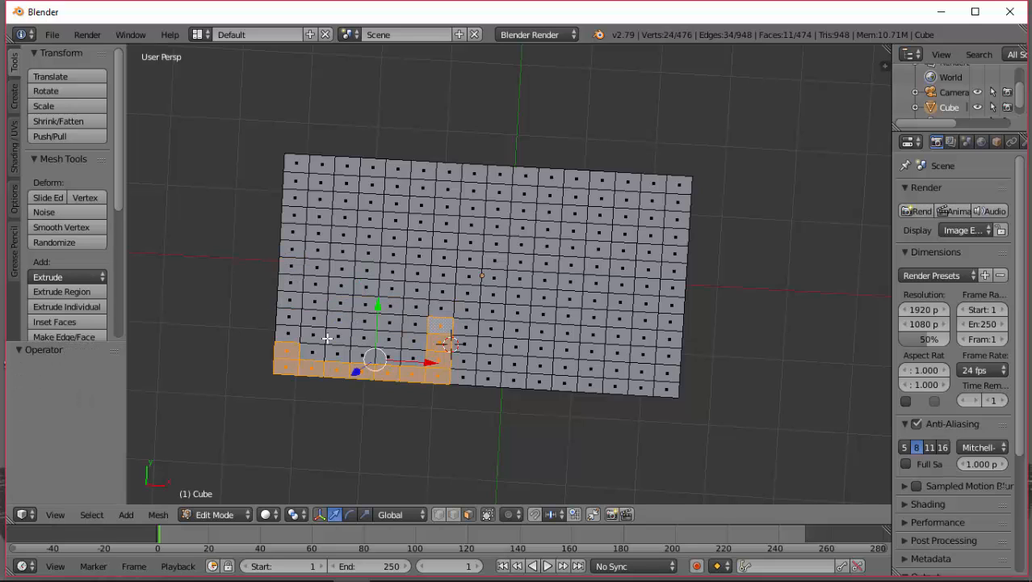
pyautogui.hotkey('ctrl', 'z')
pyautogui.hotkey('ctrl', 'z')
pyautogui.hotkey('ctrl', 'z')
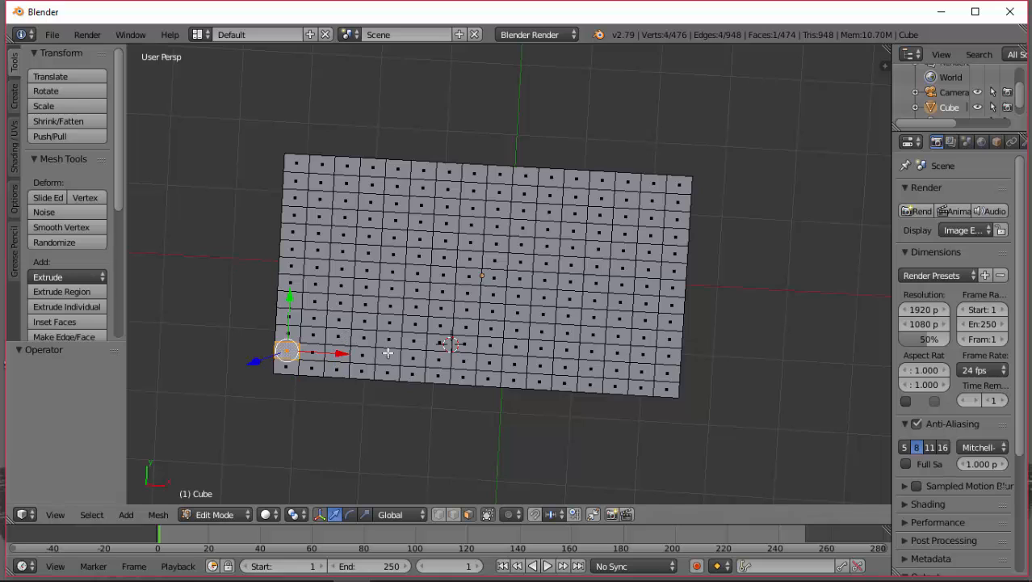
pyautogui.hotkey('ctrl', 'z')
pyautogui.hotkey('ctrl', 'z')
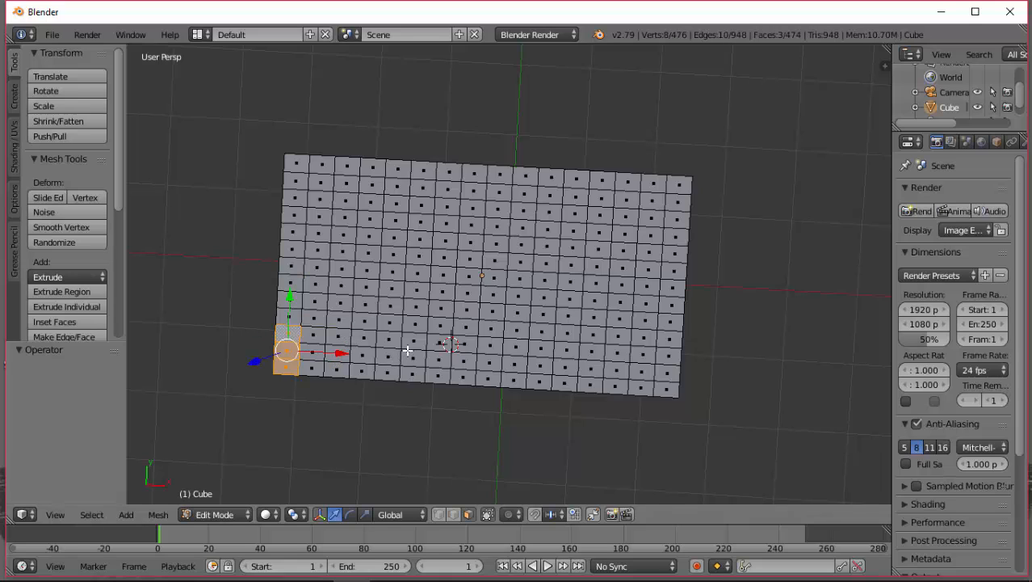
pyautogui.hotkey('ctrl', 'z')
pyautogui.hotkey('ctrl', 'z')
pyautogui.hotkey('ctrl', 'z')
pyautogui.hotkey('ctrl', 'z')
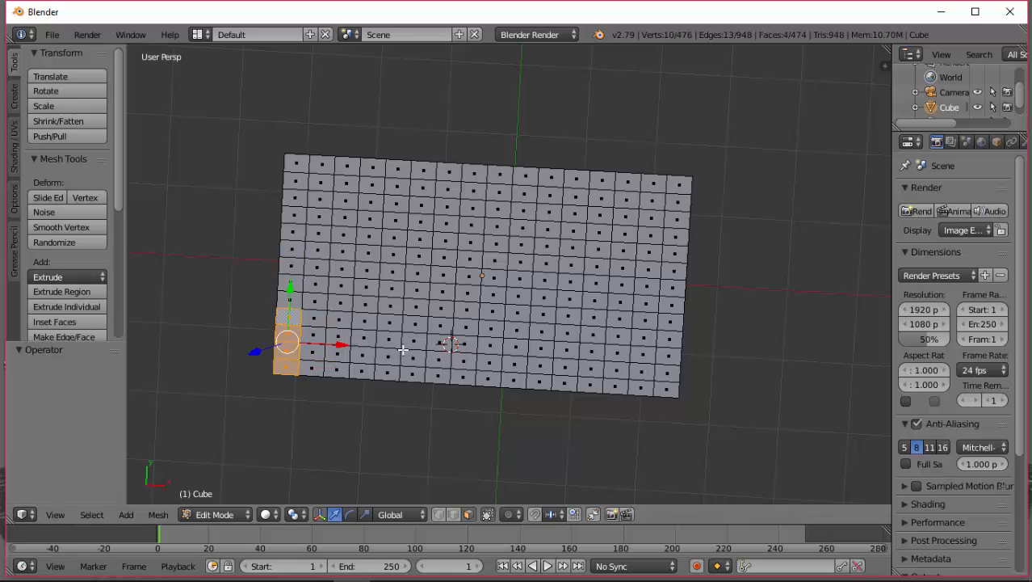
pyautogui.hotkey('ctrl', 'z')
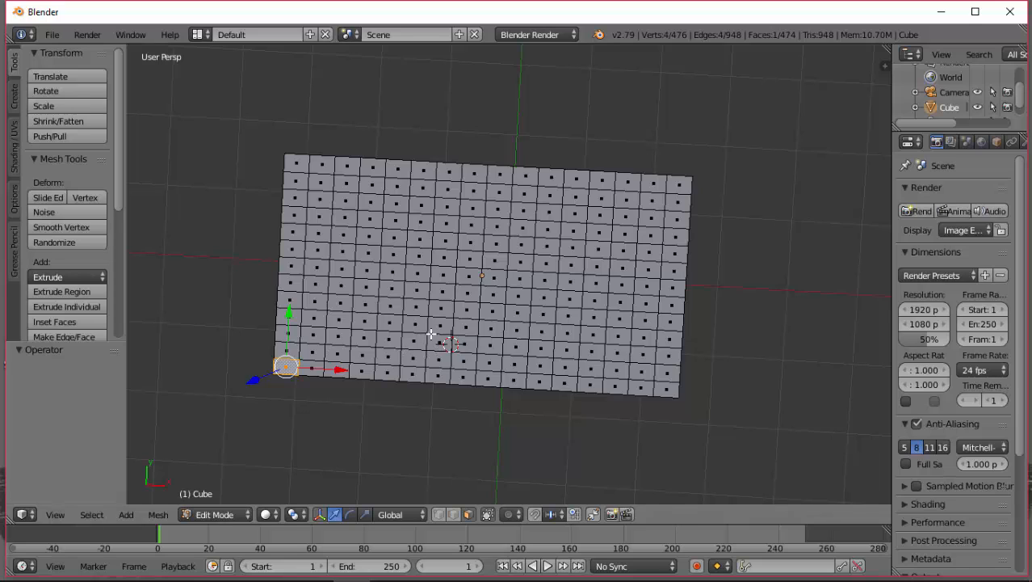
# Select the top's one-face-wide outer border, leaving a two-face doorway gap in the front side flanked by strips reaching two faces further inward.
pyautogui.rightClick(442, 342)
pyautogui.keyDown('ctrl'); pyautogui.rightClick(435, 372); pyautogui.keyUp('ctrl')
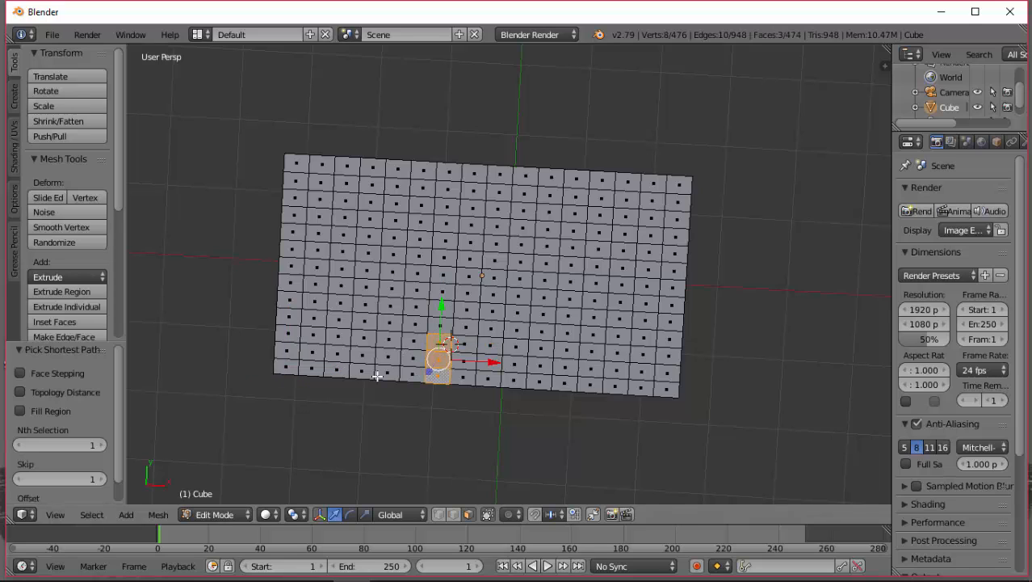
pyautogui.keyDown('ctrl'); pyautogui.rightClick(285, 365); pyautogui.keyUp('ctrl')
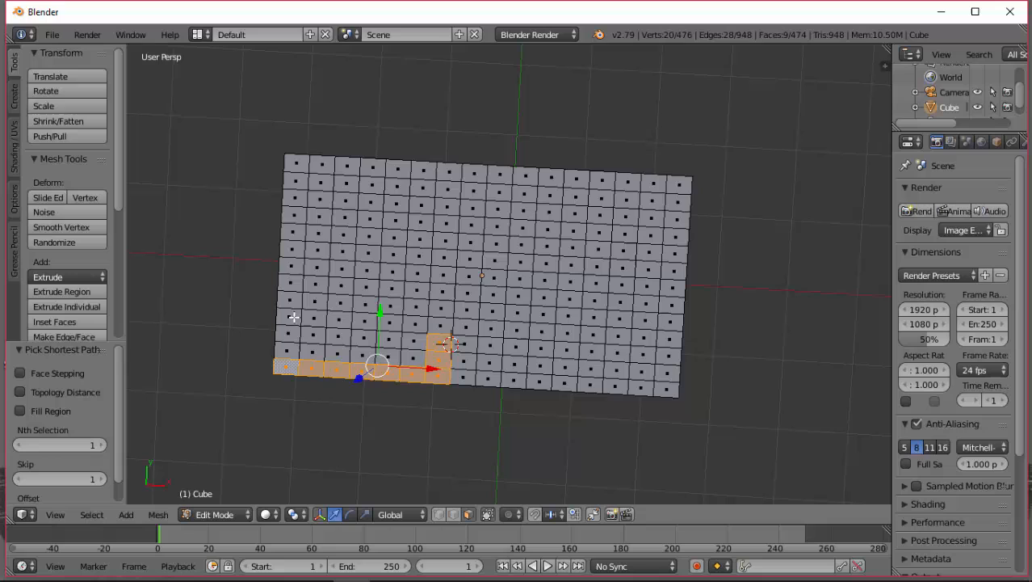
pyautogui.keyDown('ctrl'); pyautogui.rightClick(295, 164); pyautogui.keyUp('ctrl')
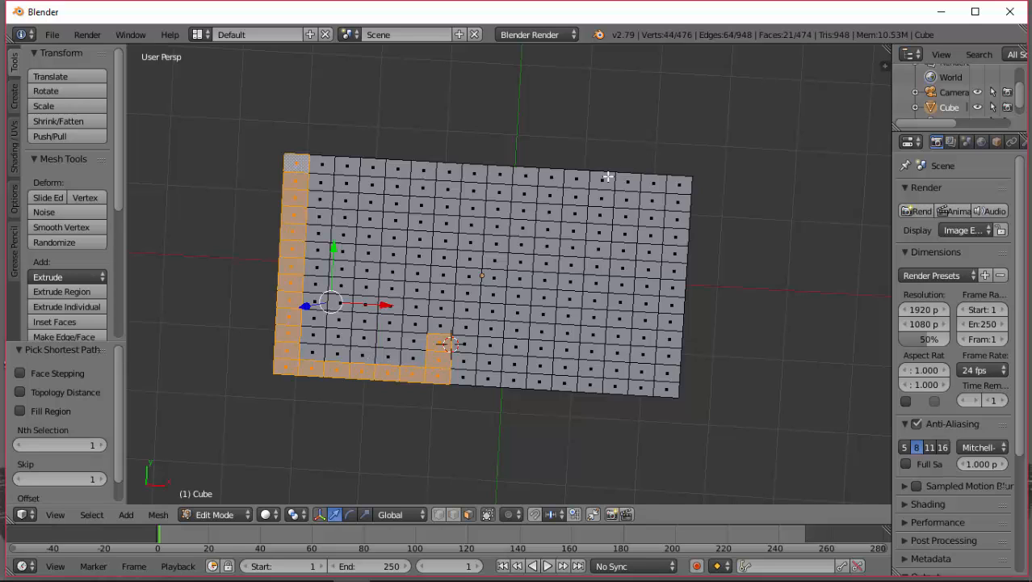
pyautogui.keyDown('ctrl'); pyautogui.rightClick(680, 185); pyautogui.keyUp('ctrl')
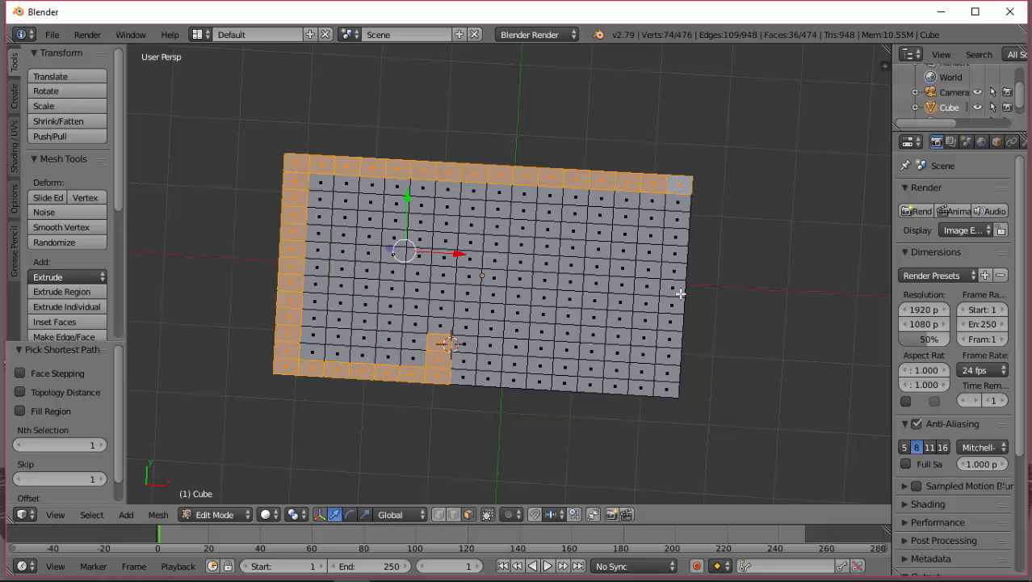
pyautogui.keyDown('ctrl'); pyautogui.rightClick(667, 387); pyautogui.keyUp('ctrl')
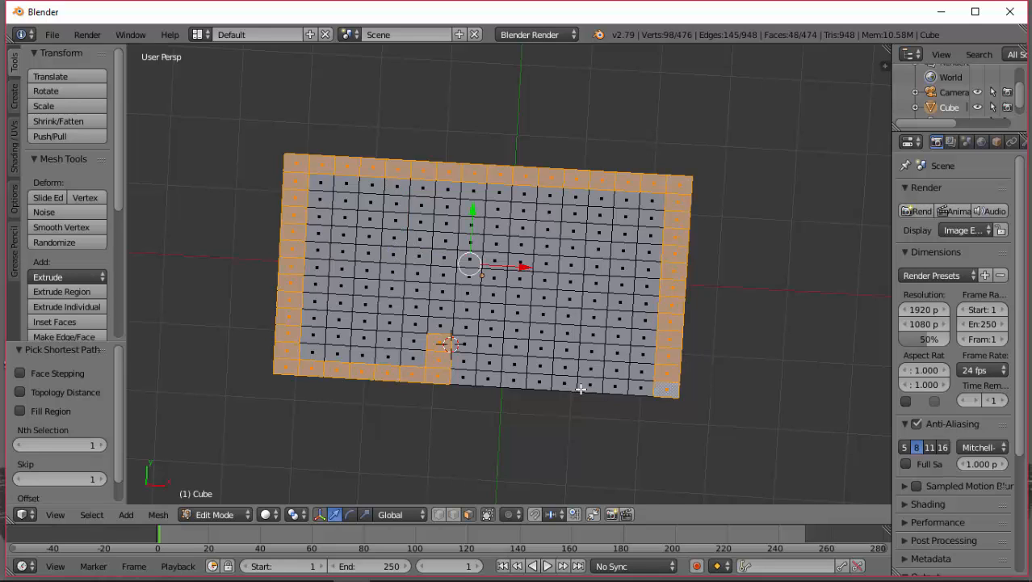
pyautogui.keyDown('ctrl'); pyautogui.rightClick(516, 379); pyautogui.keyUp('ctrl')
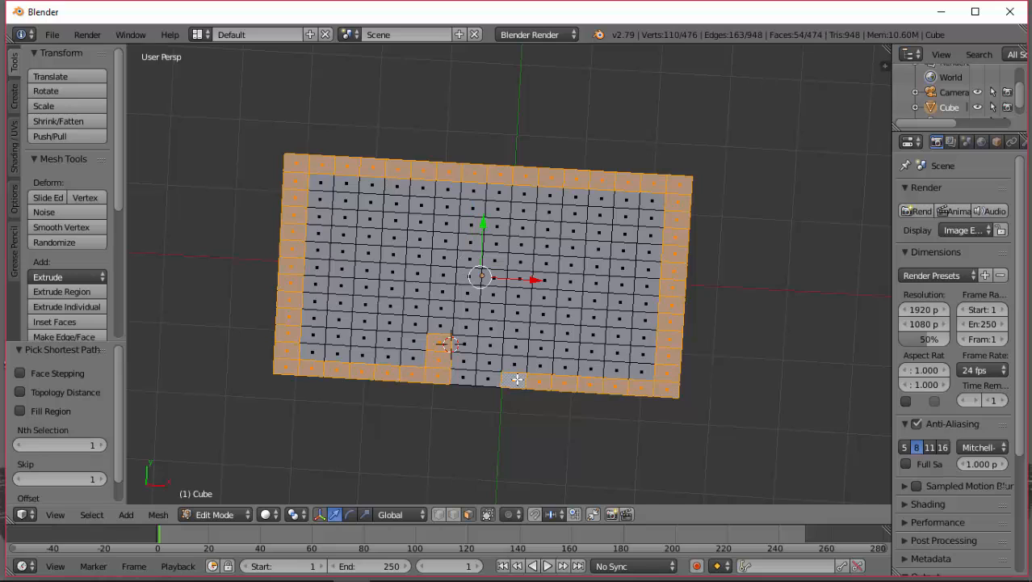
pyautogui.keyDown('ctrl'); pyautogui.rightClick(518, 347); pyautogui.keyUp('ctrl')
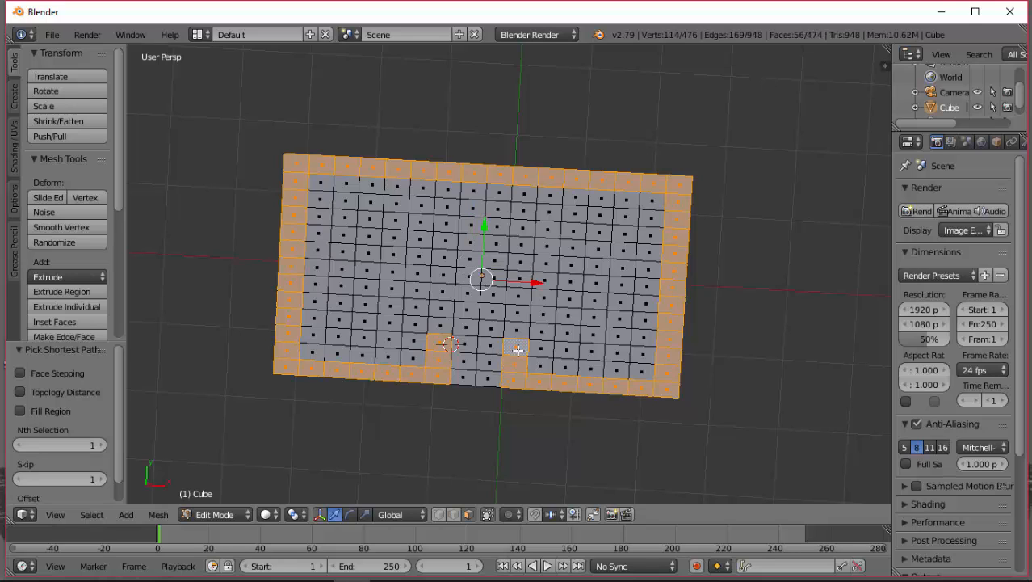
pyautogui.press('e')
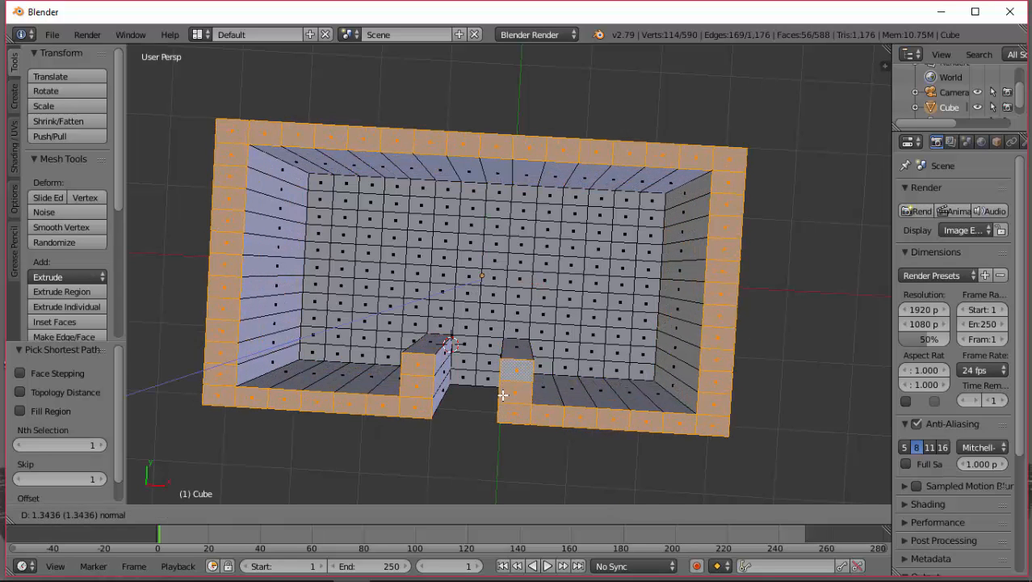
pyautogui.click(501, 387)
pyautogui.moveTo(500, 388); pyautogui.dragTo(541, 272, button='middle')
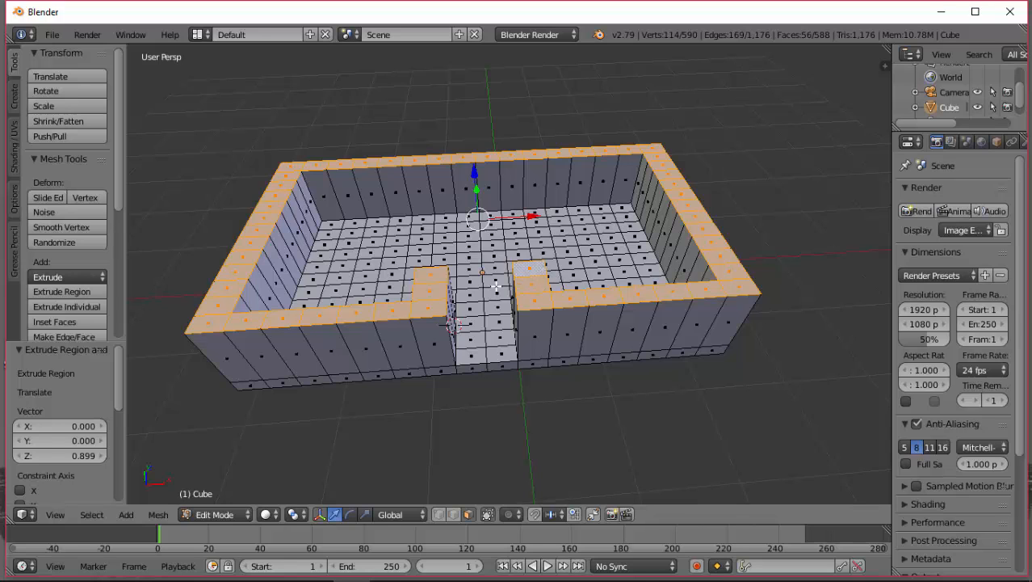
pyautogui.hotkey('ctrl', 'z')
# Extrude the selected border faces upward by about 2.101 to form the walls.
pyautogui.press('e')
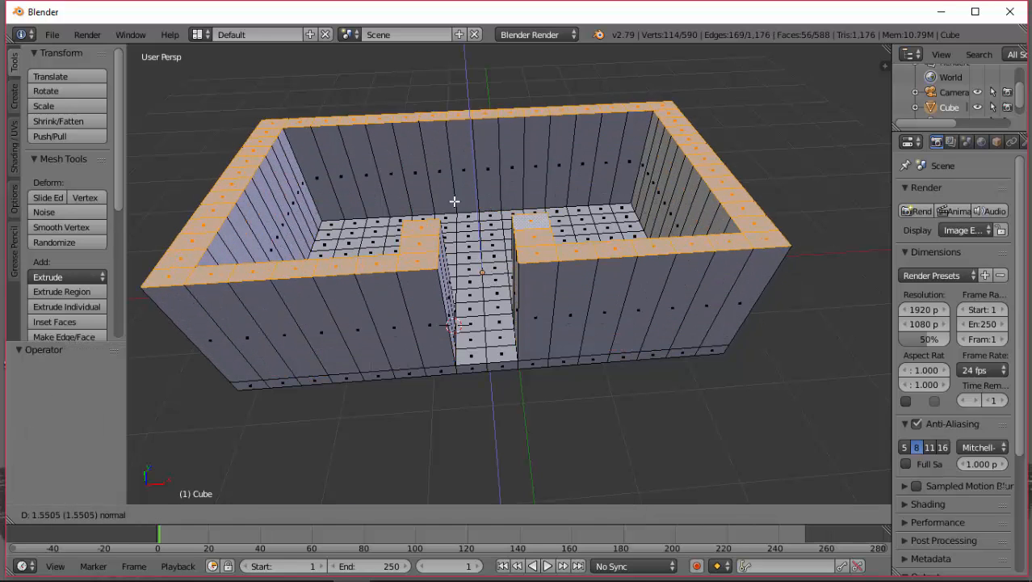
pyautogui.click(449, 159)
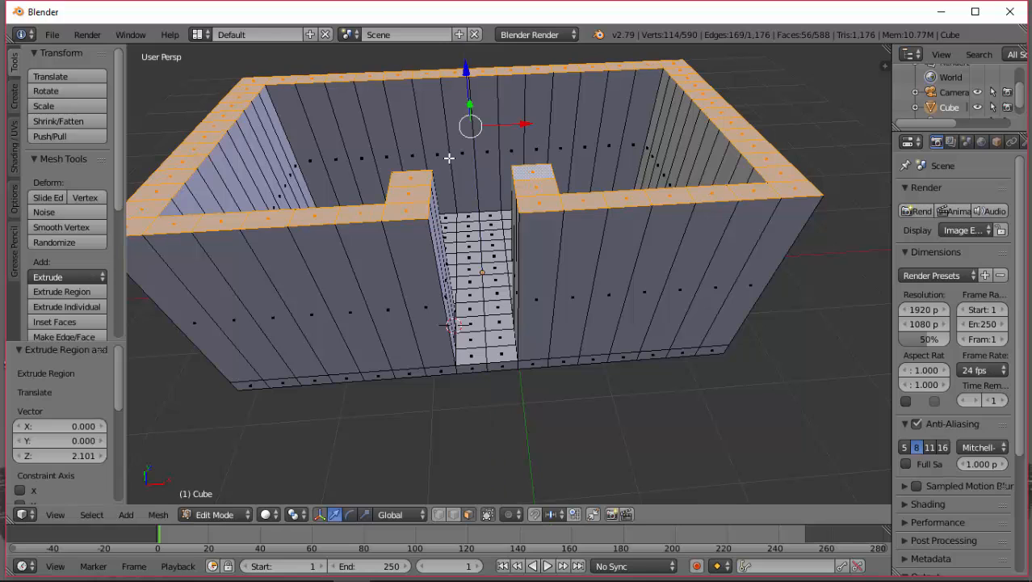
# Add a single horizontal loop cut around the walls through the doorway's side faces, slid slightly above mid-height.
pyautogui.moveTo(456, 208); pyautogui.dragTo(454, 171, button='middle')
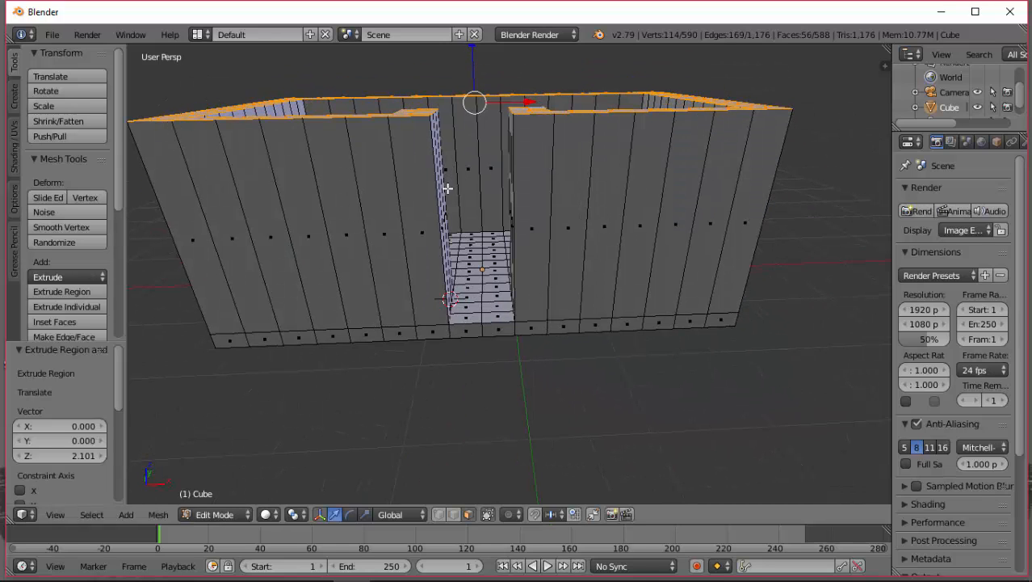
pyautogui.scroll(4, 447, 187)
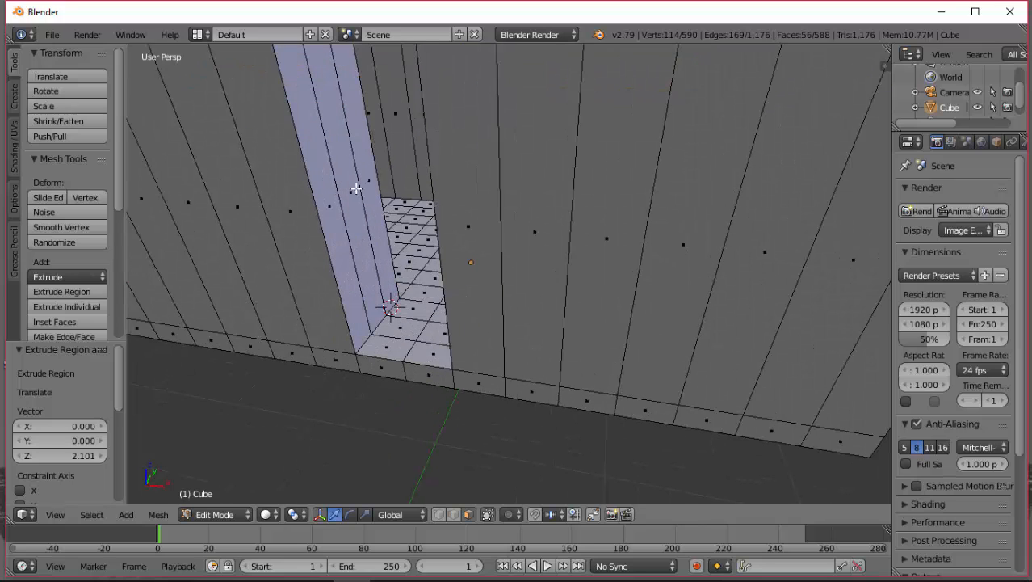
pyautogui.rightClick(365, 176)
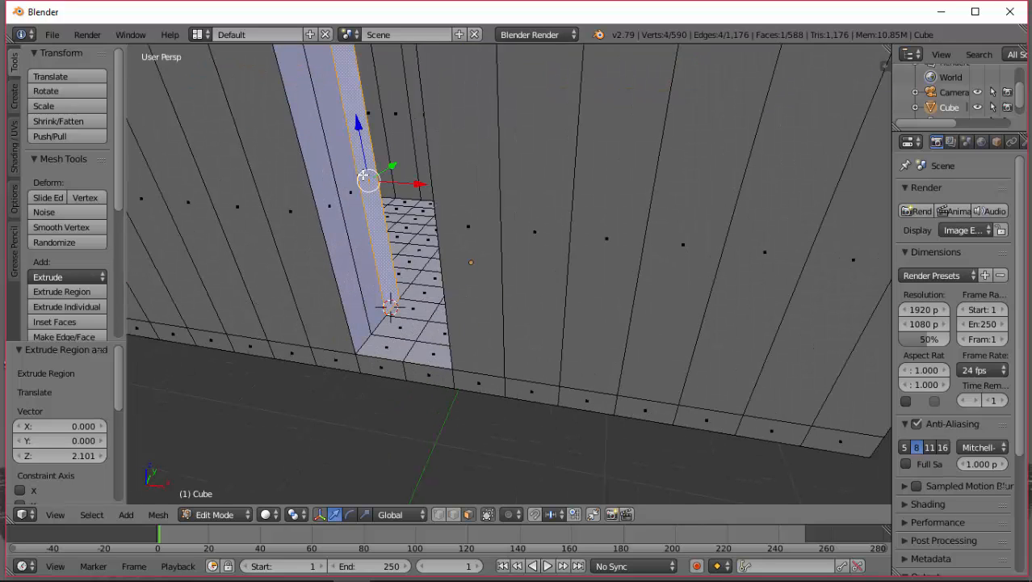
pyautogui.hotkey('ctrl', 'r')
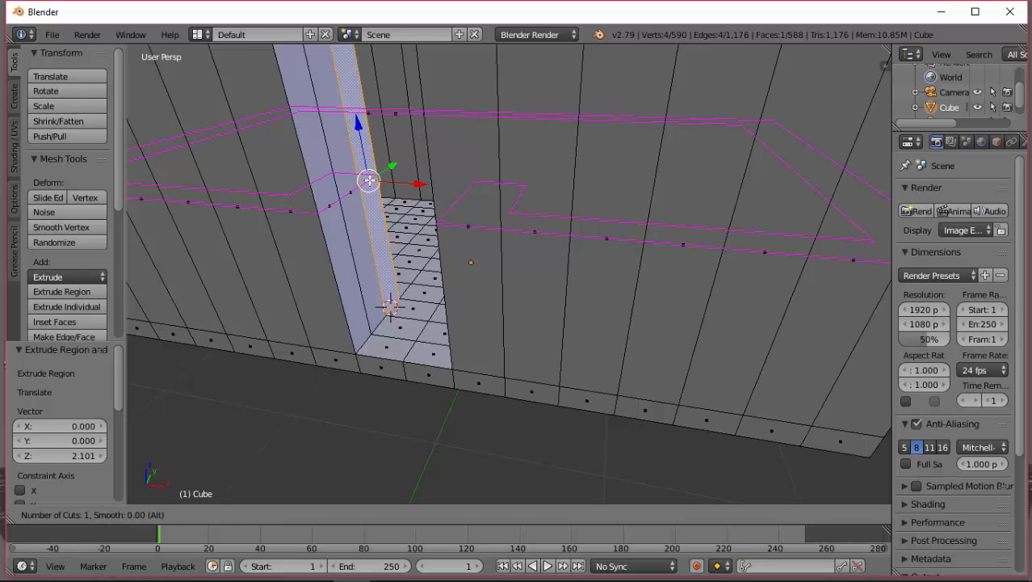
pyautogui.click(369, 179)
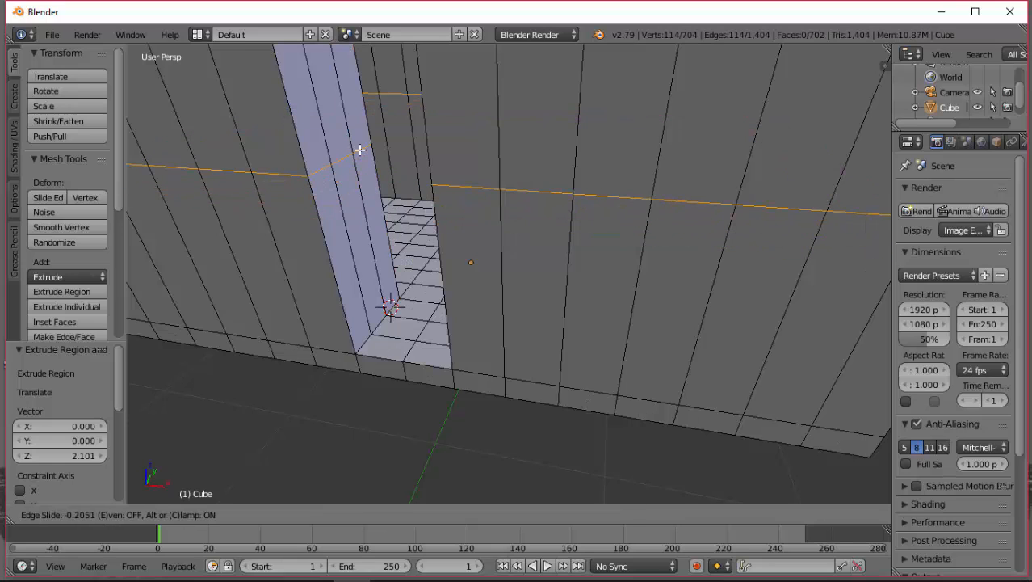
pyautogui.click(359, 157)
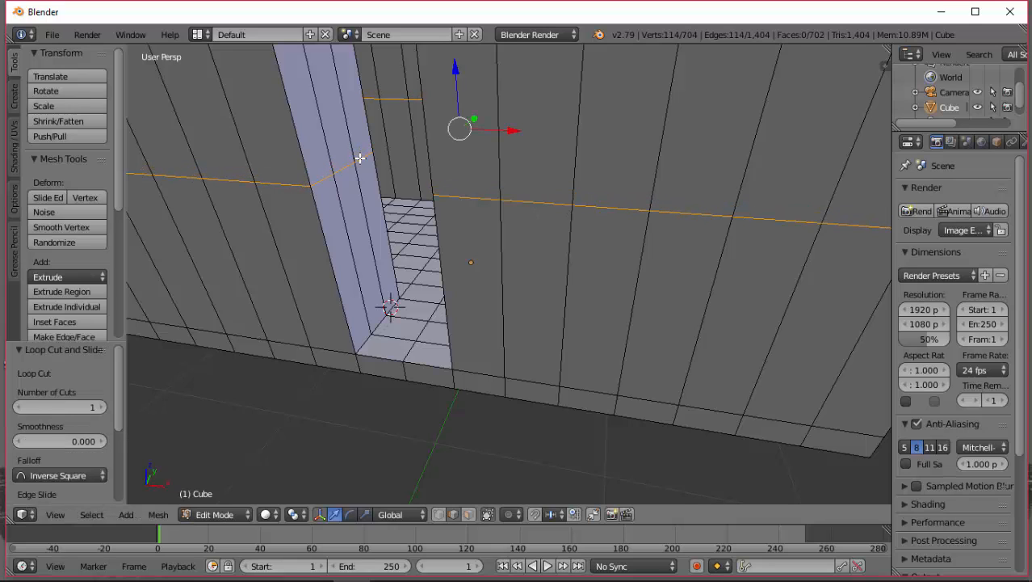
# Extrude the innermost upper face of the doorway's left side across the opening by about 1.028 to form a lintel.
pyautogui.rightClick(357, 139)
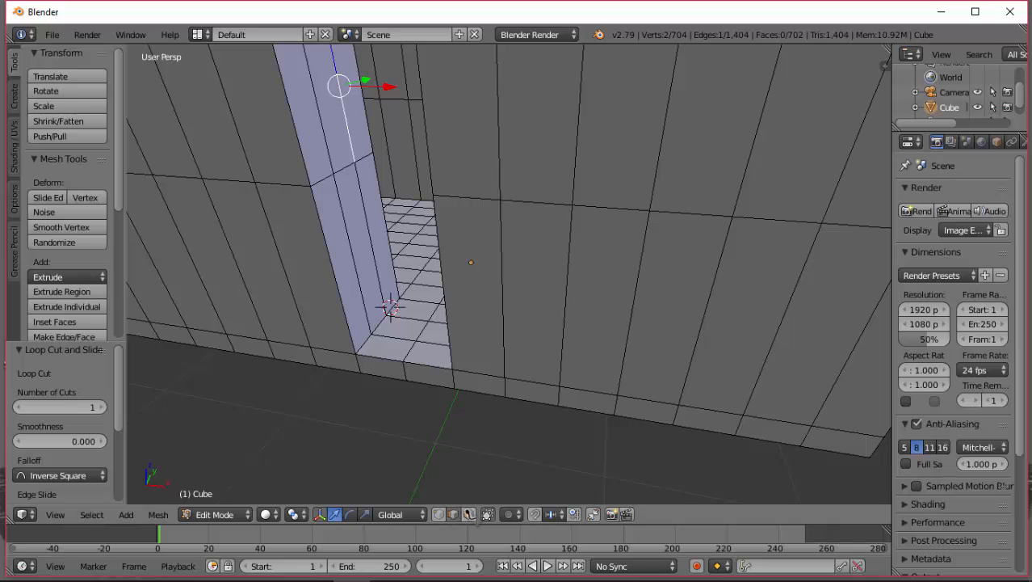
pyautogui.click(468, 515)
pyautogui.rightClick(349, 105)
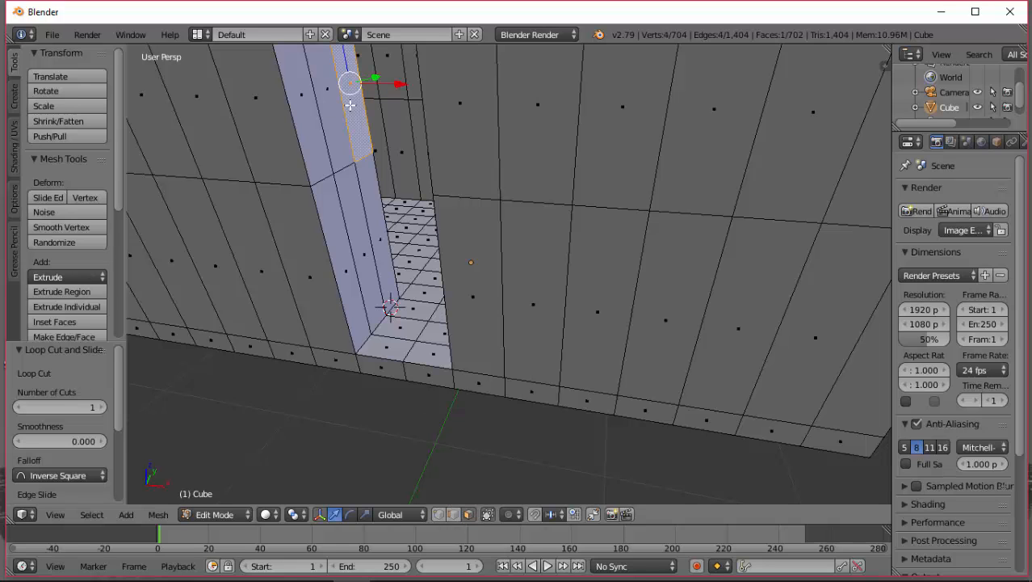
pyautogui.scroll(-5, 387, 109)
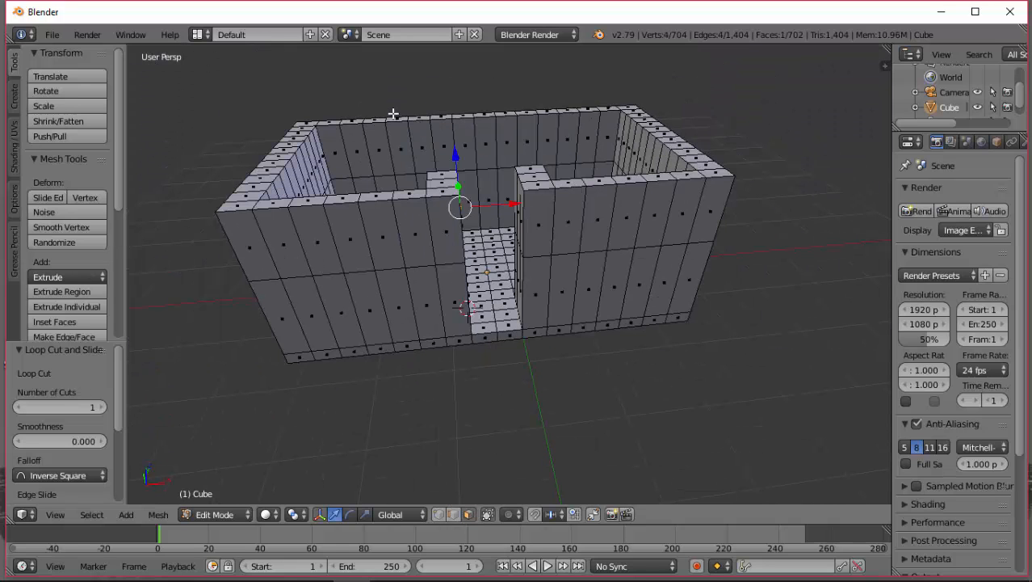
pyautogui.press('e')
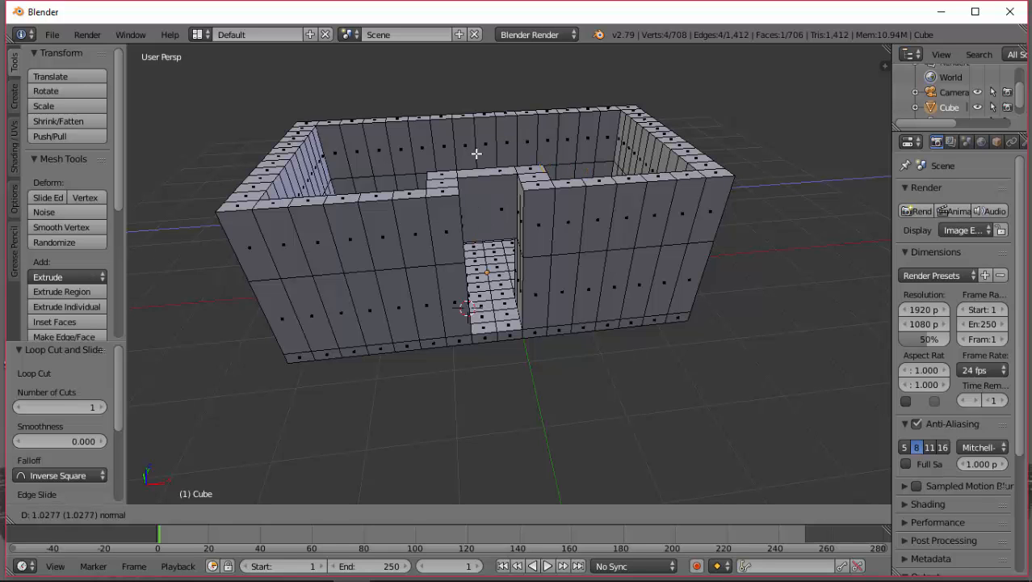
pyautogui.click(477, 153)
# Select the wall-top faces along the front wall's right half and the right side wall, leaving a two-face gap in each.
pyautogui.moveTo(490, 200); pyautogui.dragTo(512, 173, button='middle')
pyautogui.moveTo(511, 173); pyautogui.dragTo(496, 241, button='middle')
pyautogui.scroll(-2, 655, 224)
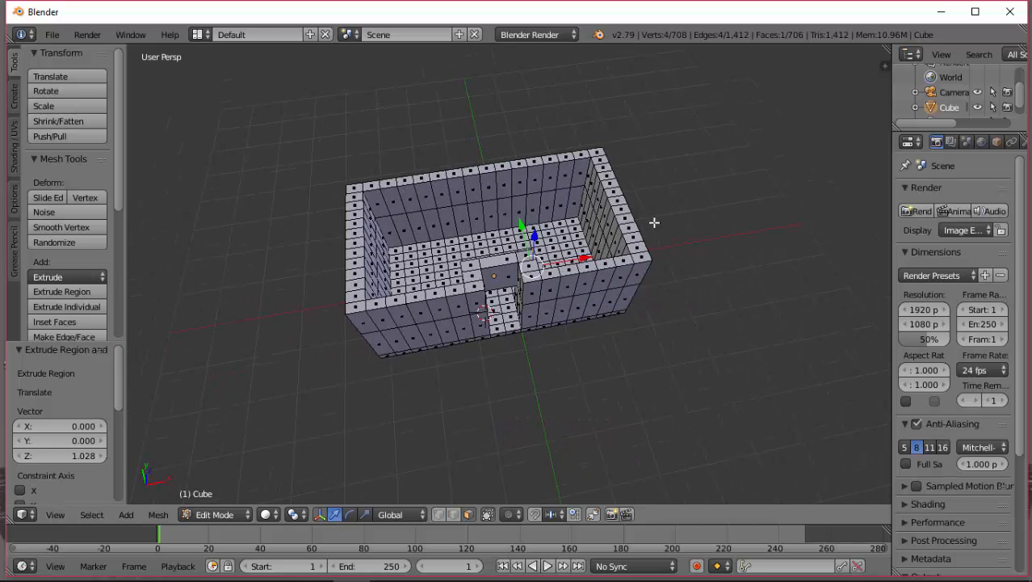
pyautogui.scroll(4, 616, 240)
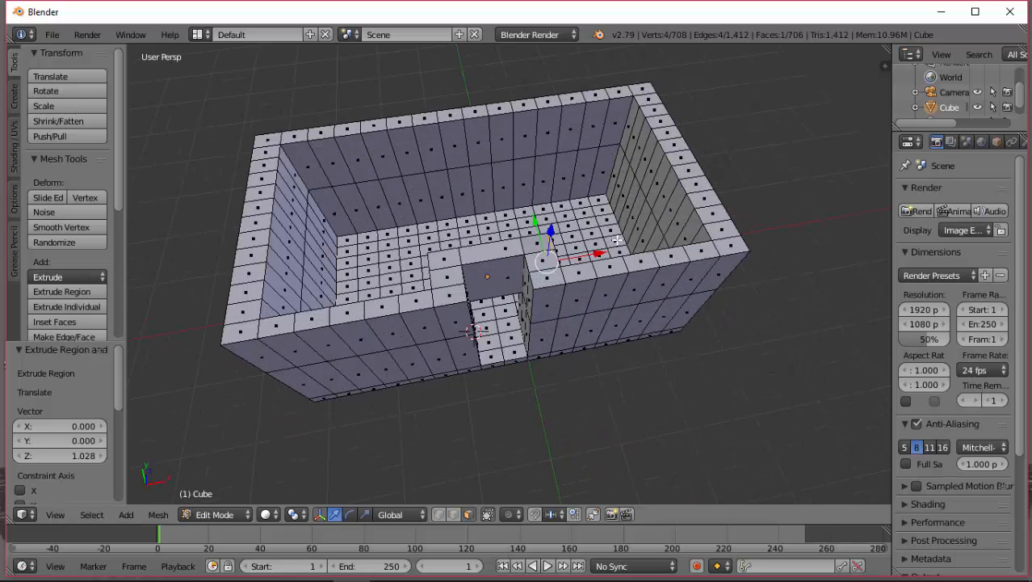
pyautogui.keyDown('ctrl'); pyautogui.click(576, 271); pyautogui.keyUp('ctrl')
pyautogui.click(576, 272)
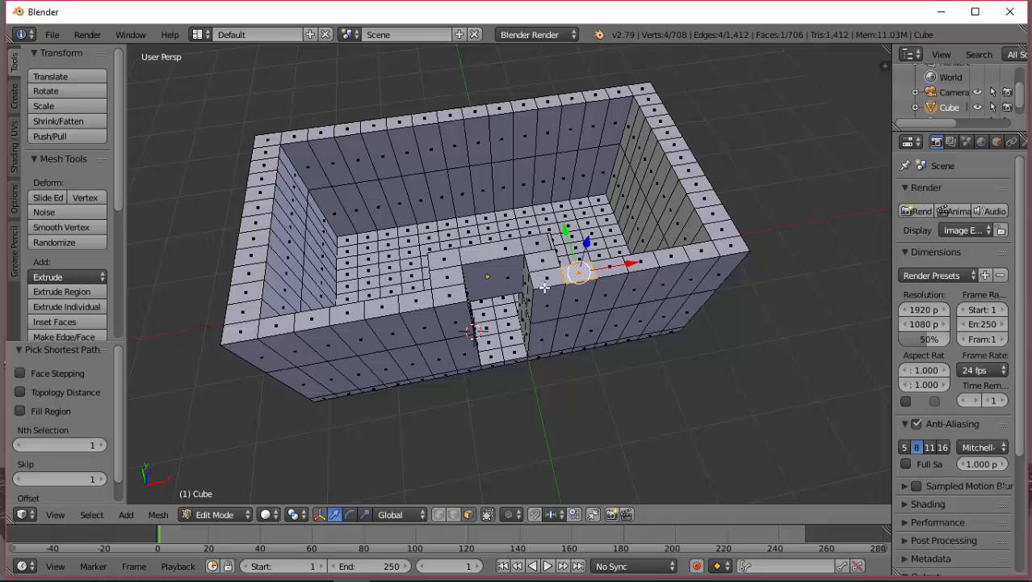
pyautogui.keyDown('shift'); pyautogui.click(548, 277); pyautogui.keyUp('shift')
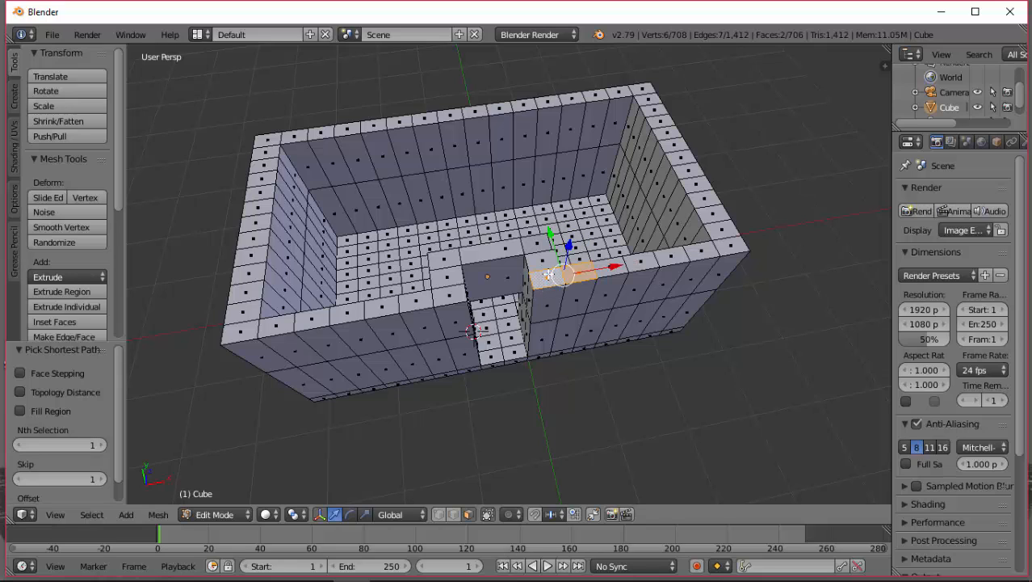
pyautogui.keyDown('shift'); pyautogui.click(683, 255); pyautogui.keyUp('shift')
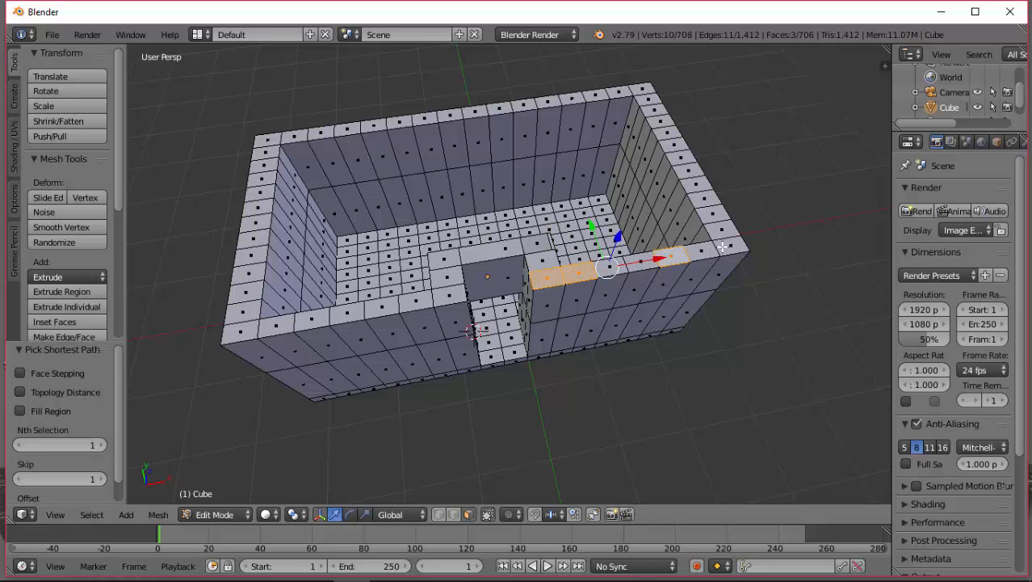
pyautogui.keyDown('ctrl'); pyautogui.click(723, 246); pyautogui.keyUp('ctrl')
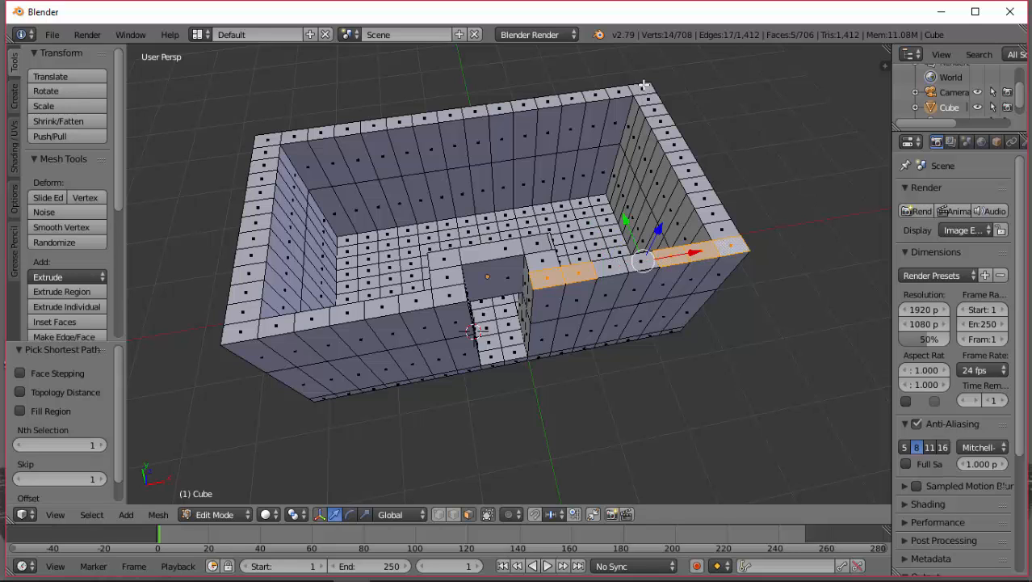
pyautogui.keyDown('ctrl'); pyautogui.click(695, 182); pyautogui.keyUp('ctrl')
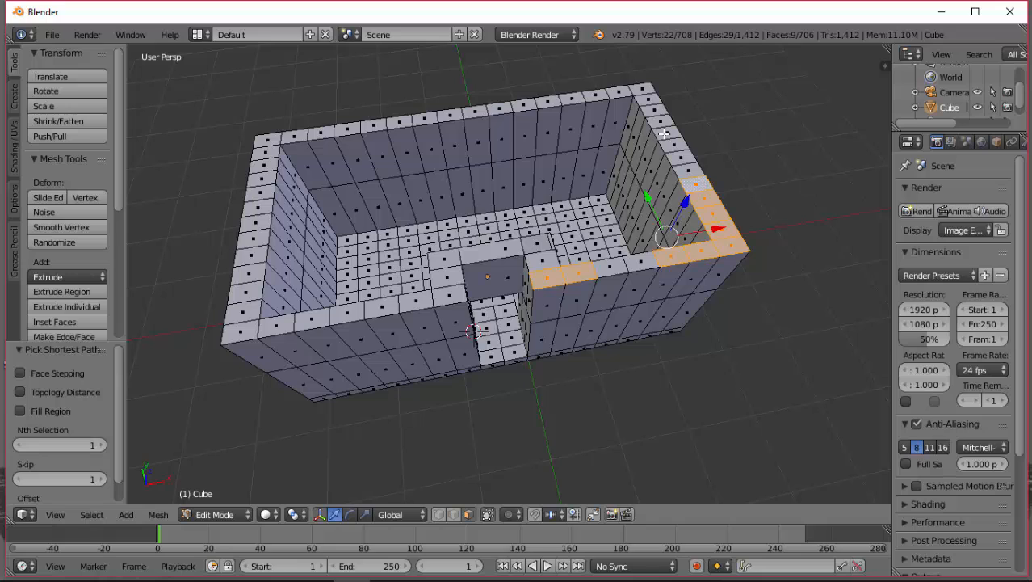
pyautogui.keyDown('ctrl'); pyautogui.click(662, 132); pyautogui.keyUp('ctrl')
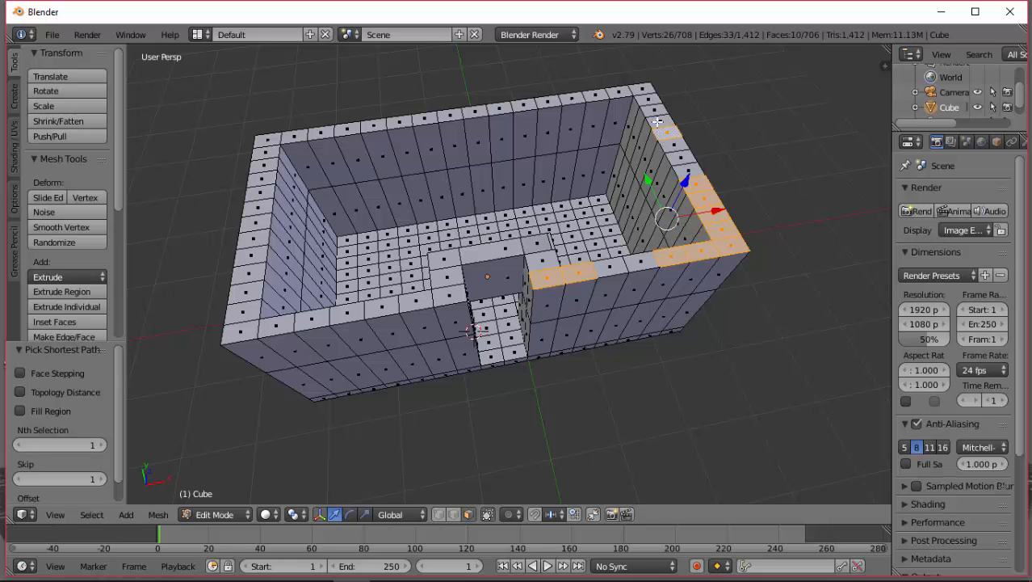
pyautogui.keyDown('ctrl'); pyautogui.click(640, 90); pyautogui.keyUp('ctrl')
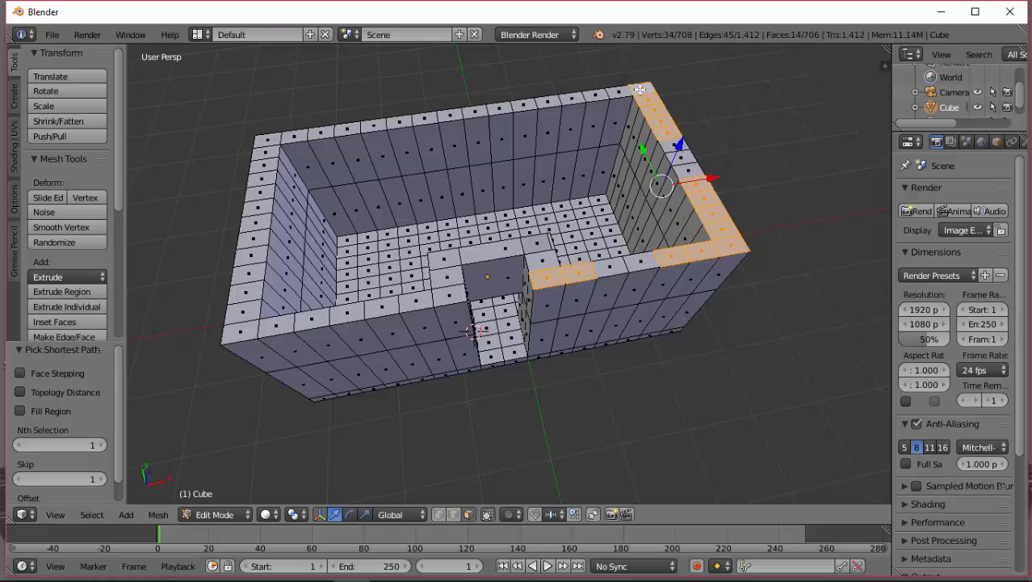
# Add the top faces of the back wall, the left wall with a two-face gap, and the front-left corner's three faces to the selection.
pyautogui.keyDown('ctrl'); pyautogui.click(266, 141); pyautogui.keyUp('ctrl')
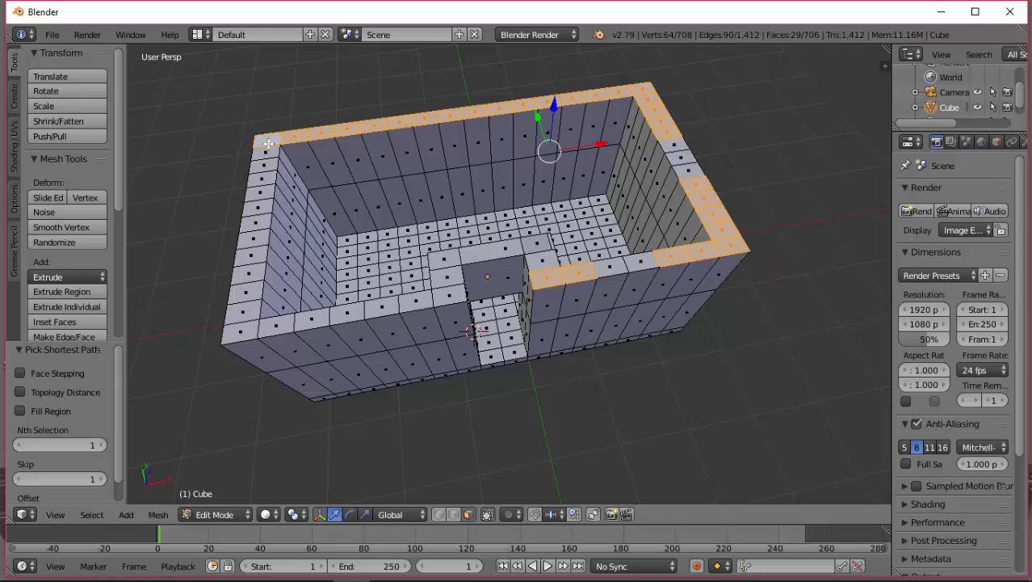
pyautogui.keyDown('ctrl'); pyautogui.click(257, 190); pyautogui.keyUp('ctrl')
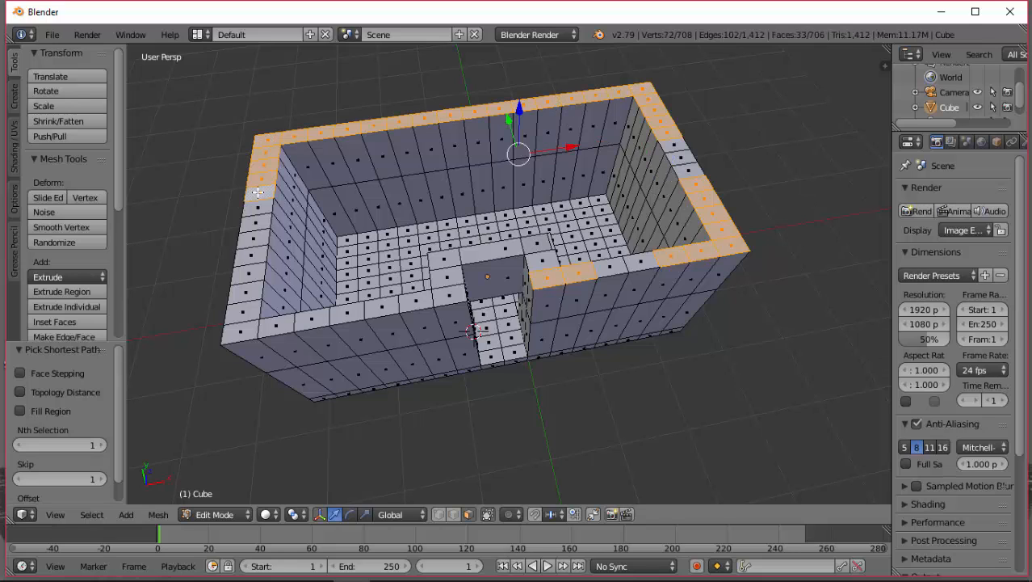
pyautogui.keyDown('shift'); pyautogui.click(251, 256); pyautogui.keyUp('shift')
pyautogui.keyDown('ctrl'); pyautogui.click(250, 329); pyautogui.keyUp('ctrl')
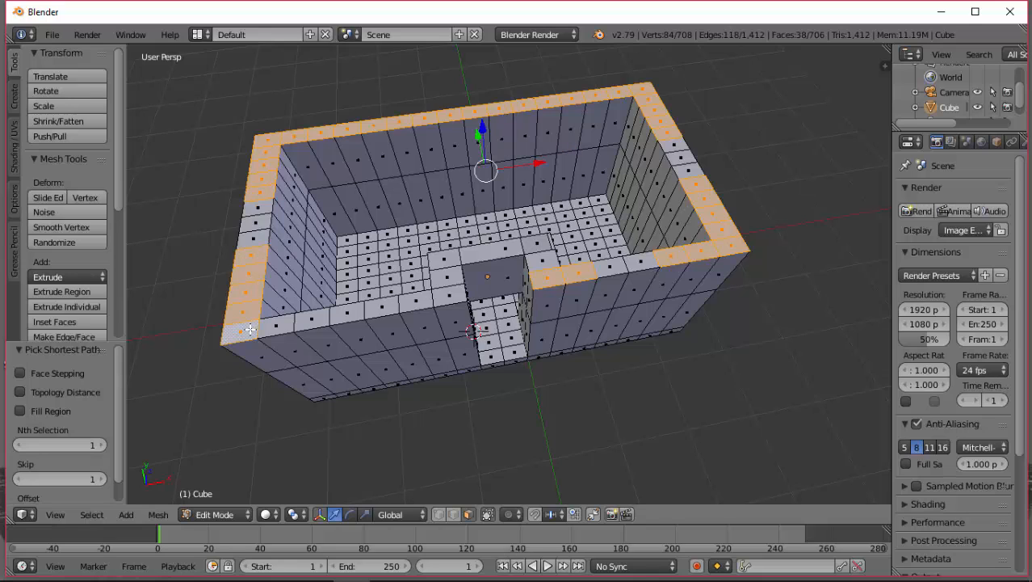
pyautogui.keyDown('ctrl'); pyautogui.click(304, 318); pyautogui.keyUp('ctrl')
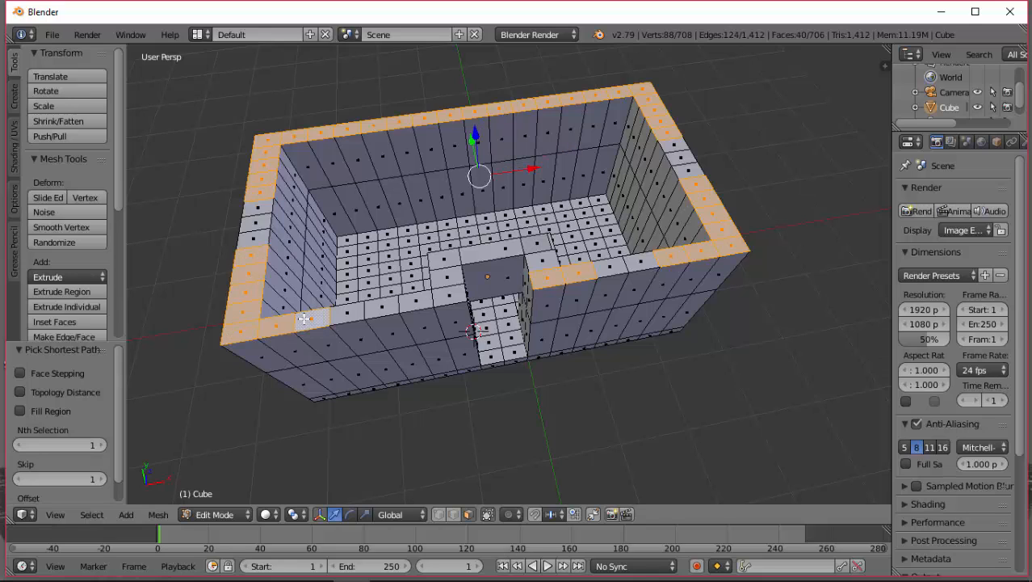
# Add the top faces left of the doorway, its inward strips and the lintel to the selection, then extrude everything upward by about 1.274.
pyautogui.keyDown('shift'); pyautogui.click(412, 298); pyautogui.keyUp('shift')
pyautogui.keyDown('shift'); pyautogui.click(445, 295); pyautogui.keyUp('shift')
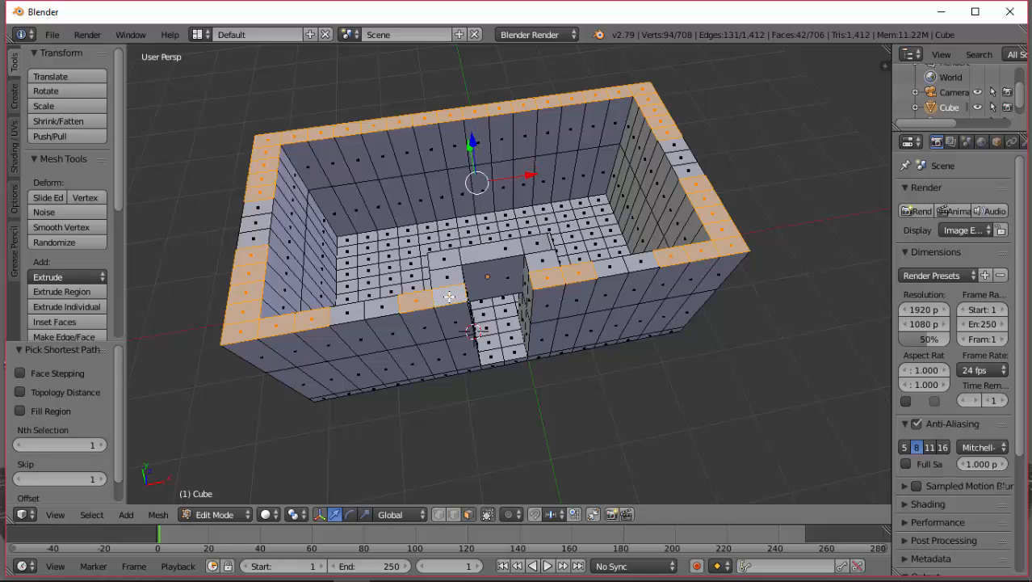
pyautogui.keyDown('shift'); pyautogui.click(449, 277); pyautogui.keyUp('shift')
pyautogui.keyDown('shift'); pyautogui.click(442, 258); pyautogui.keyUp('shift')
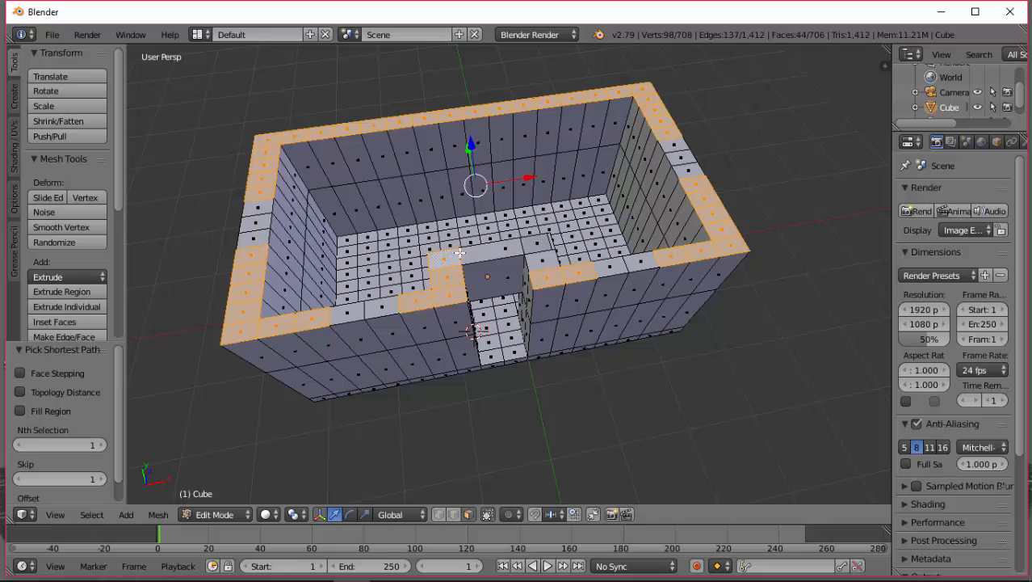
pyautogui.keyDown('shift'); pyautogui.click(500, 246); pyautogui.keyUp('shift')
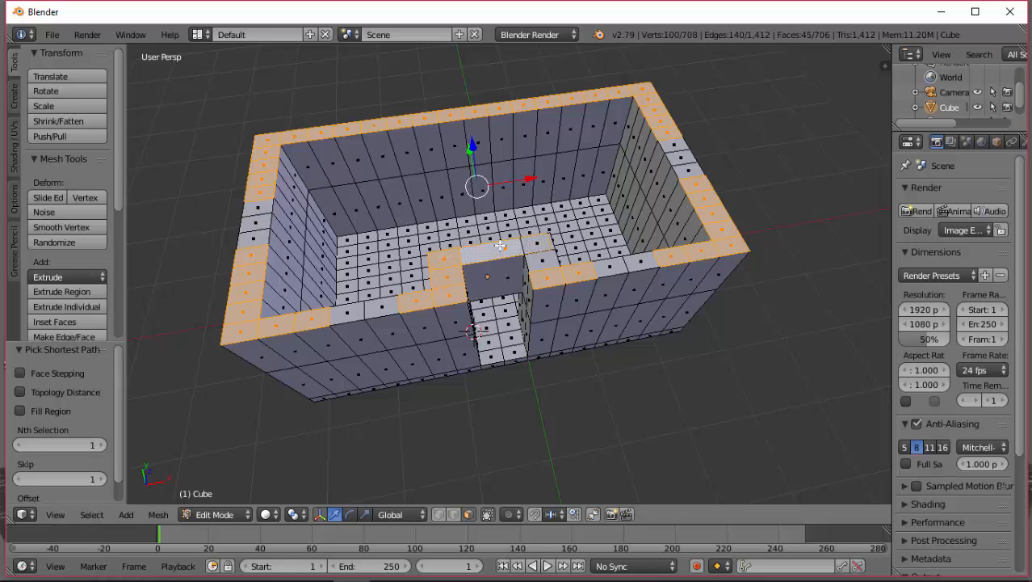
pyautogui.keyDown('shift'); pyautogui.click(543, 257); pyautogui.keyUp('shift')
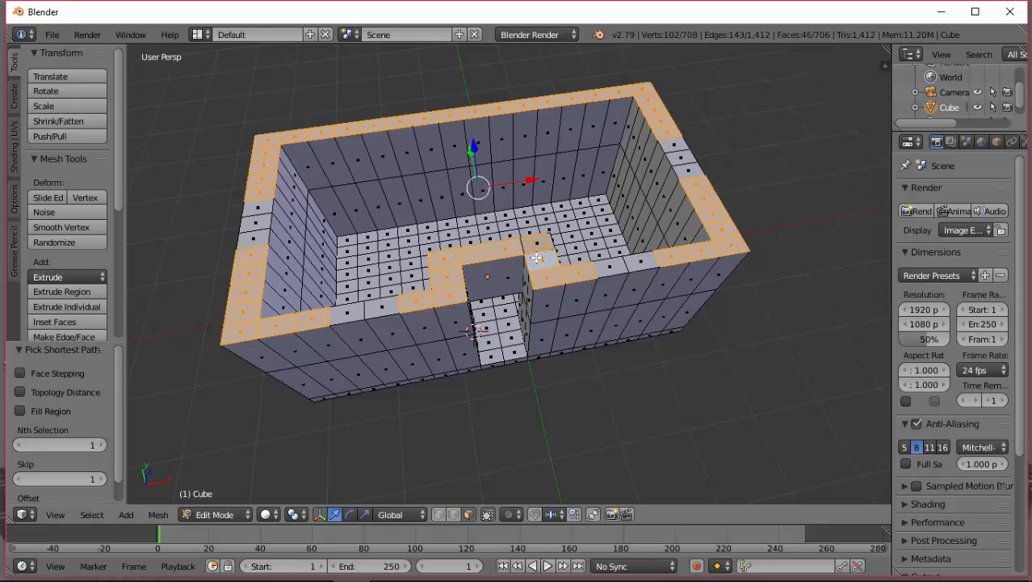
pyautogui.press('e')
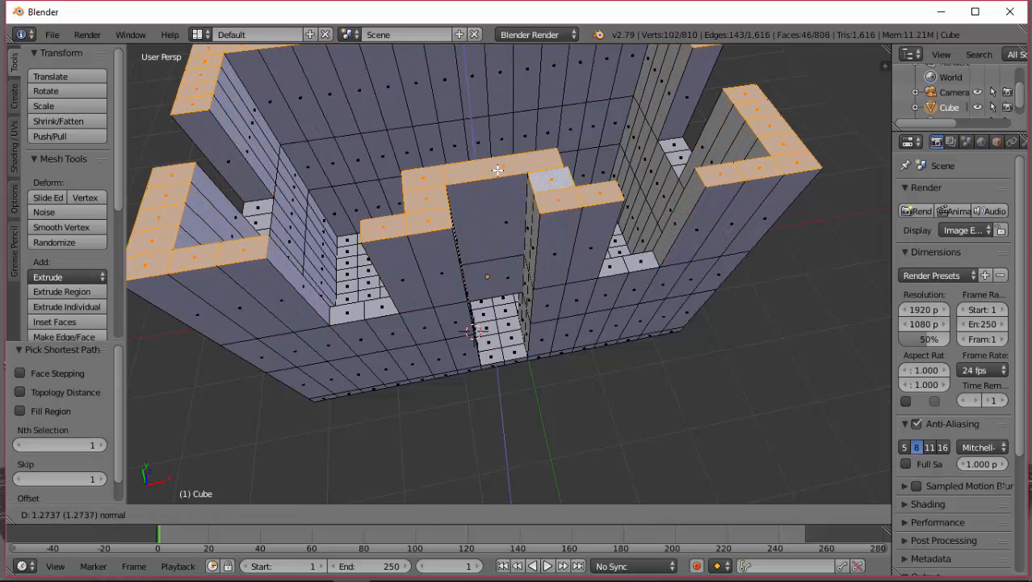
pyautogui.click(498, 170)
# Examine the raised walls, their open window gaps and the doorway from the front, the right side and the rear.
pyautogui.moveTo(491, 207); pyautogui.dragTo(482, 177, button='middle')
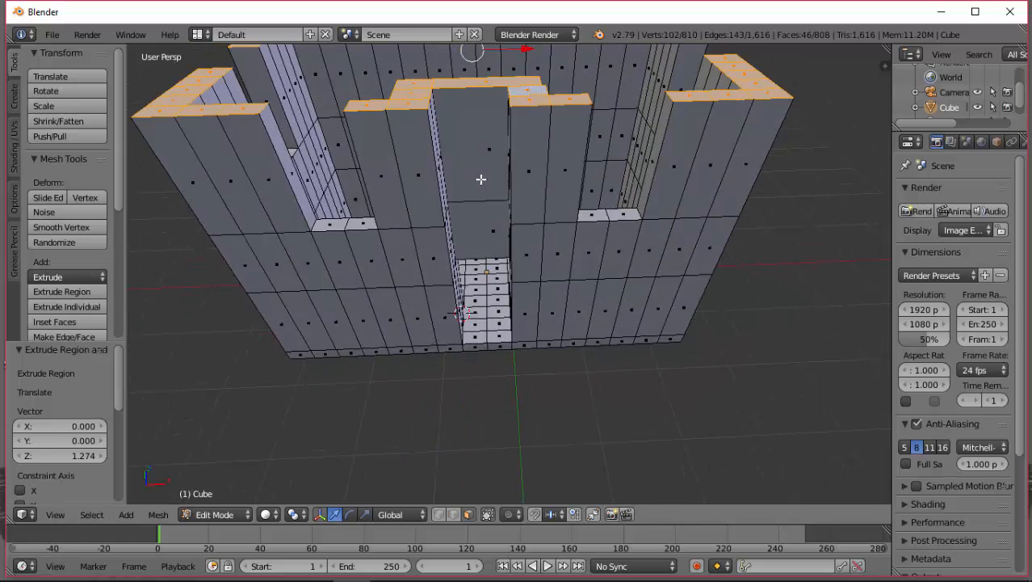
pyautogui.scroll(2, 481, 179)
pyautogui.scroll(-4, 480, 178)
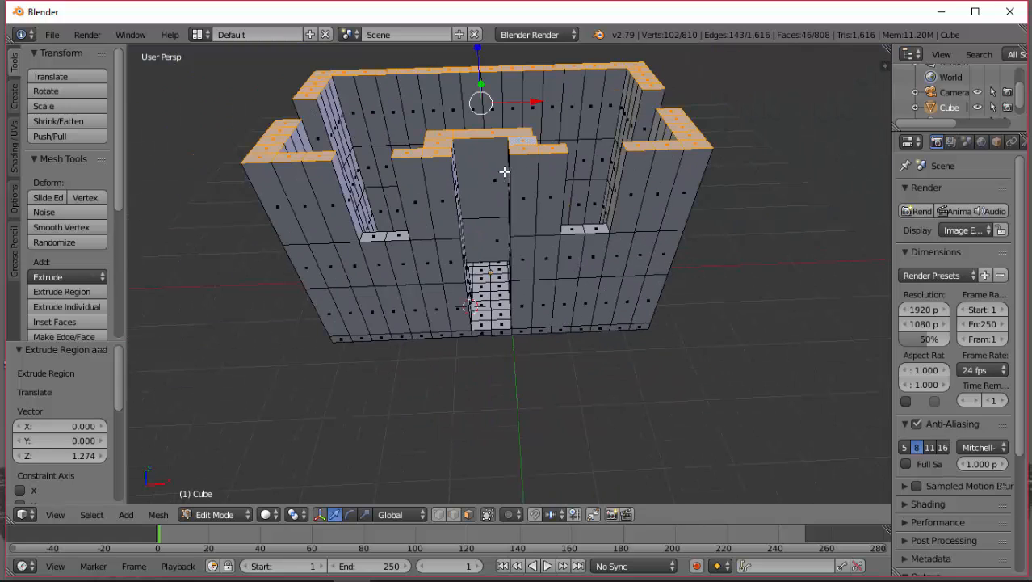
pyautogui.scroll(4, 502, 172)
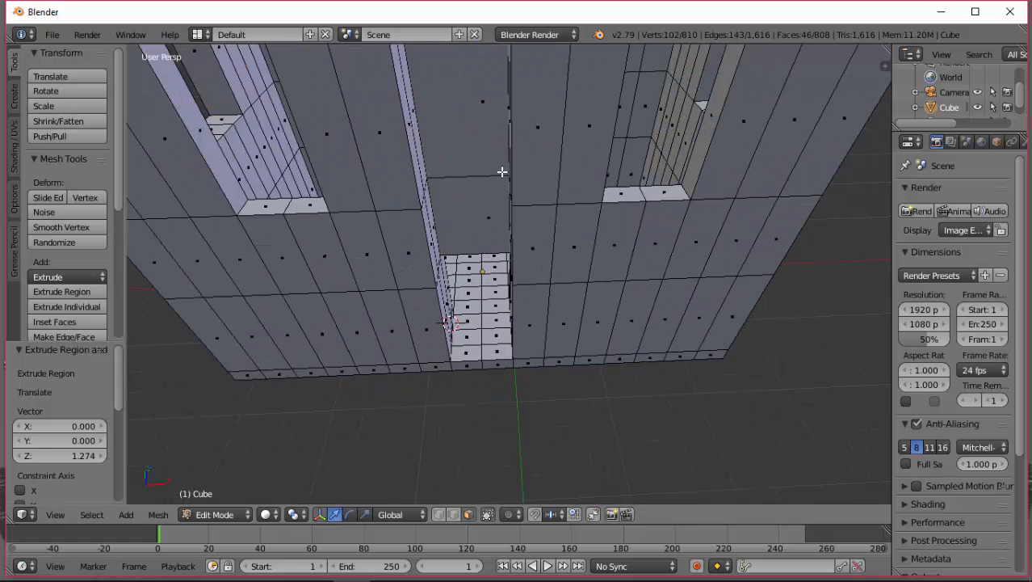
pyautogui.moveTo(502, 172); pyautogui.dragTo(505, 106, button='middle')
pyautogui.scroll(-4, 505, 107)
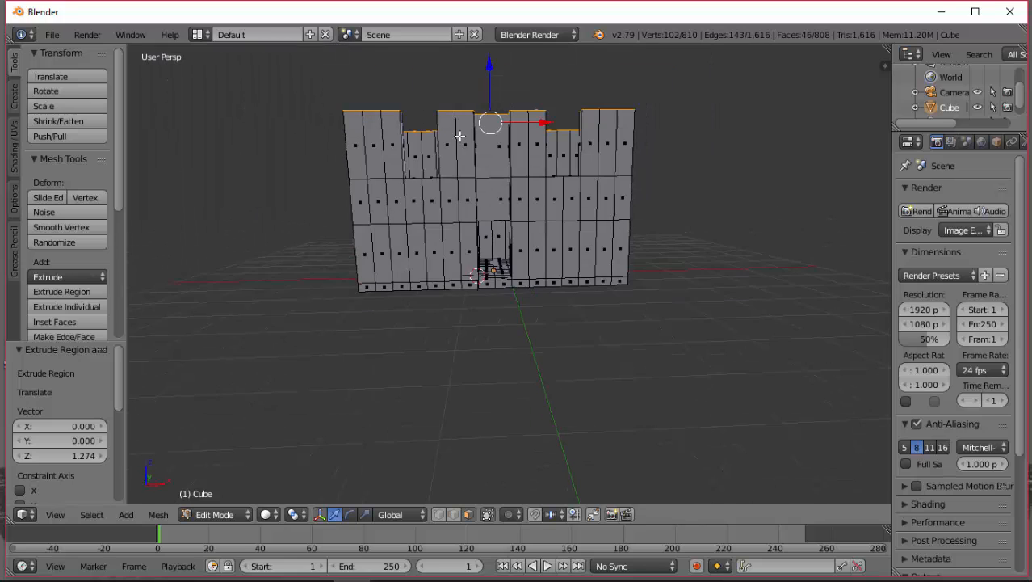
pyautogui.scroll(2, 457, 135)
pyautogui.moveTo(452, 145); pyautogui.dragTo(293, 146, button='middle')
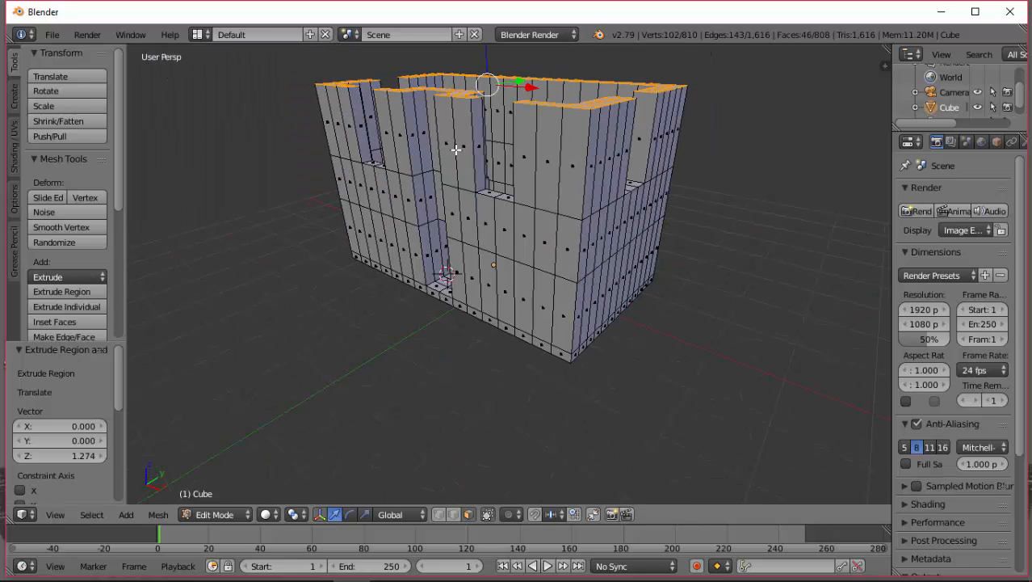
pyautogui.moveTo(473, 150); pyautogui.dragTo(585, 170, button='middle')
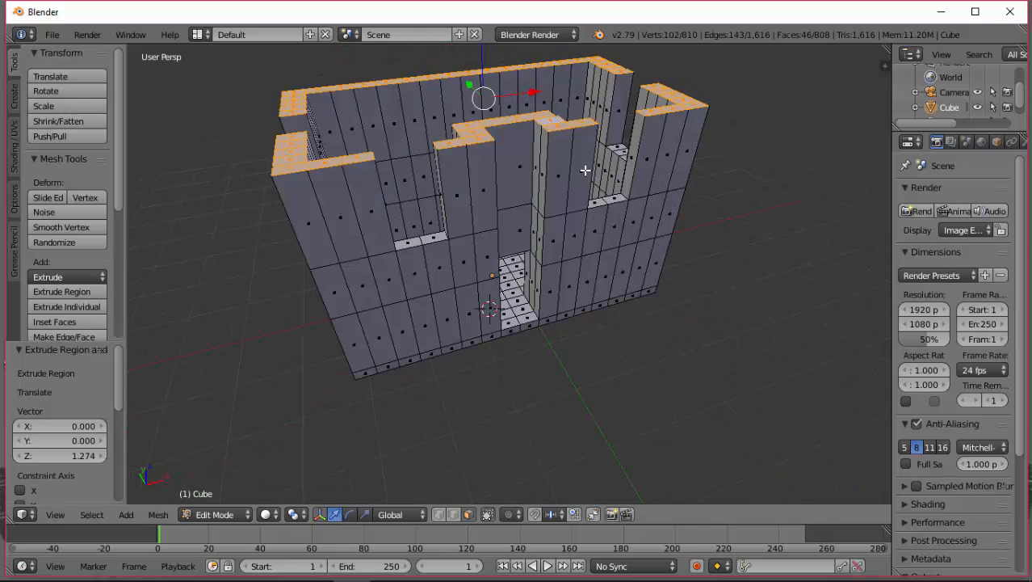
pyautogui.moveTo(407, 151); pyautogui.dragTo(264, 156, button='middle')
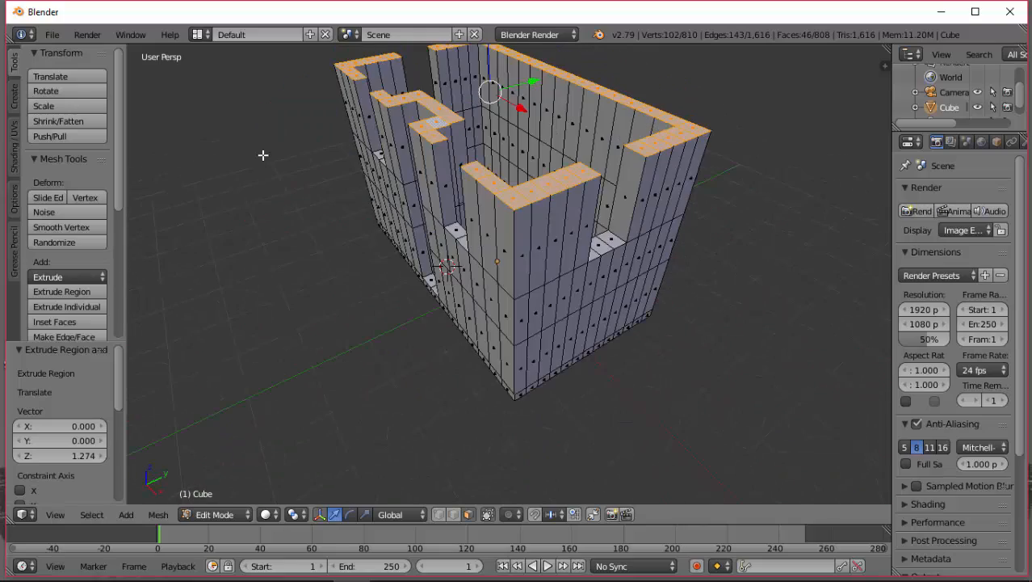
pyautogui.moveTo(586, 197); pyautogui.dragTo(449, 165, button='middle')
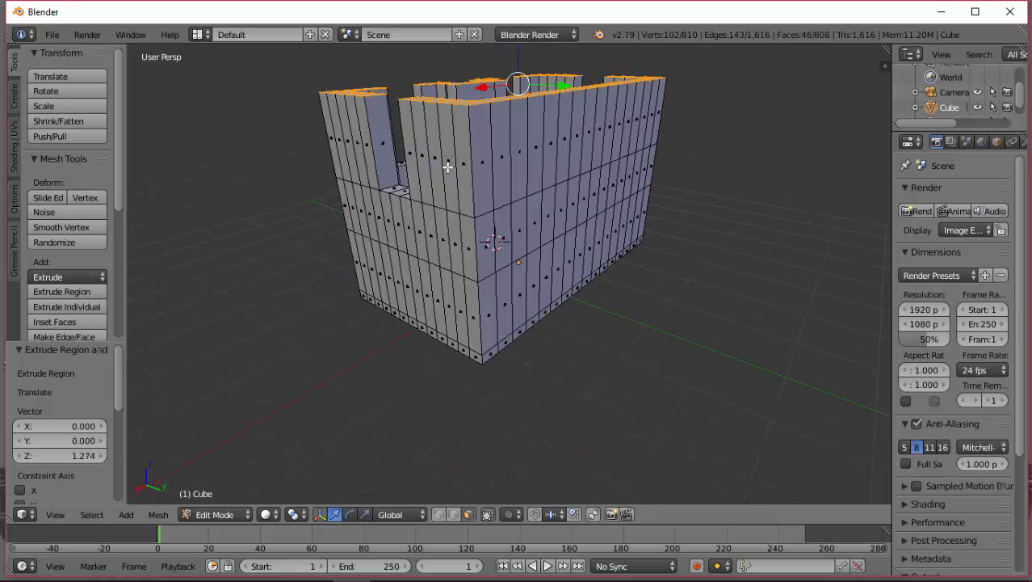
# Add a single loop cut around the front-right corner section, slid near its top by about -0.624, and switch to face selection.
pyautogui.rightClick(375, 114)
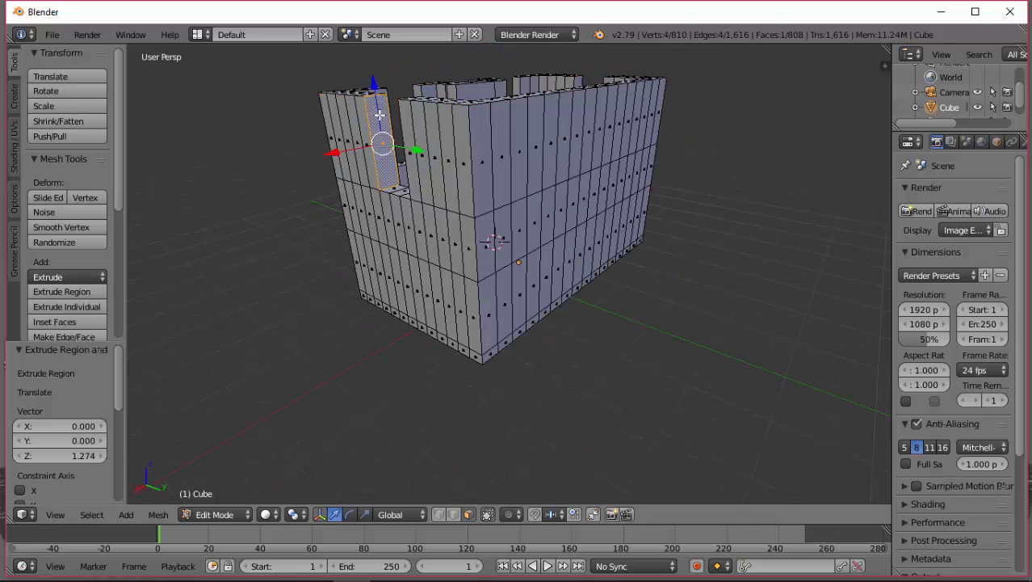
pyautogui.hotkey('ctrl', 'r')
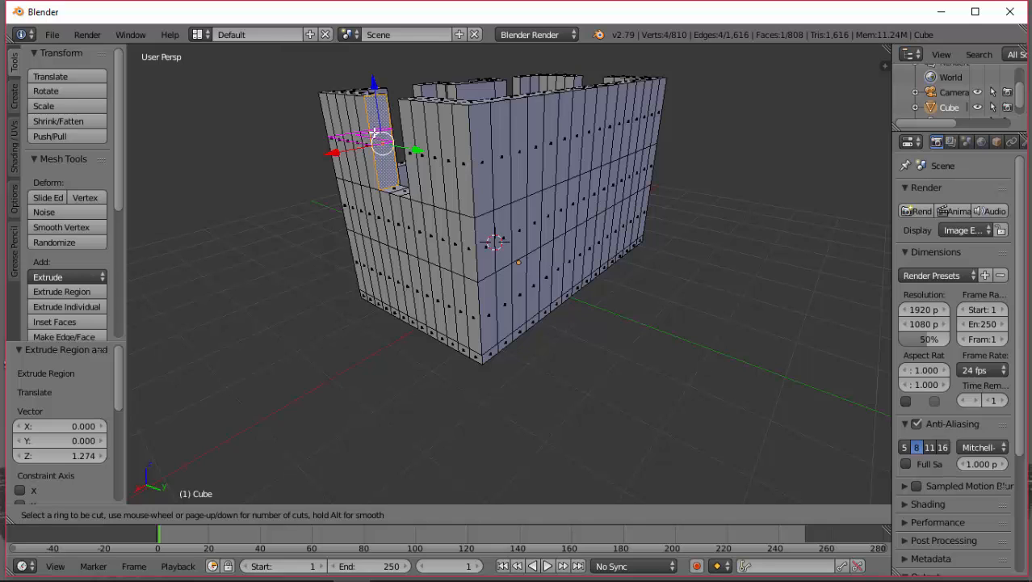
pyautogui.click(384, 144)
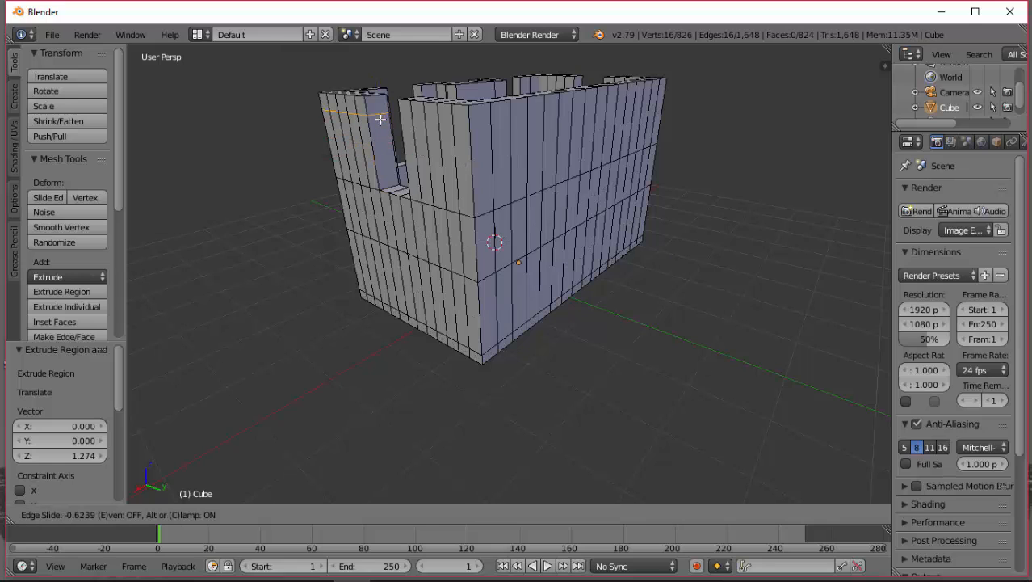
pyautogui.click(381, 119)
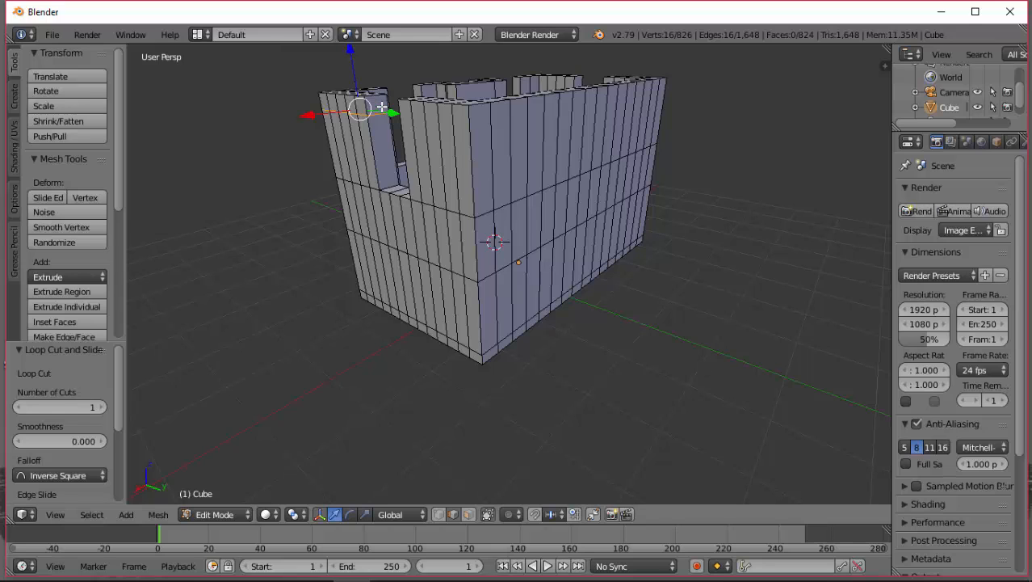
pyautogui.click(469, 514)
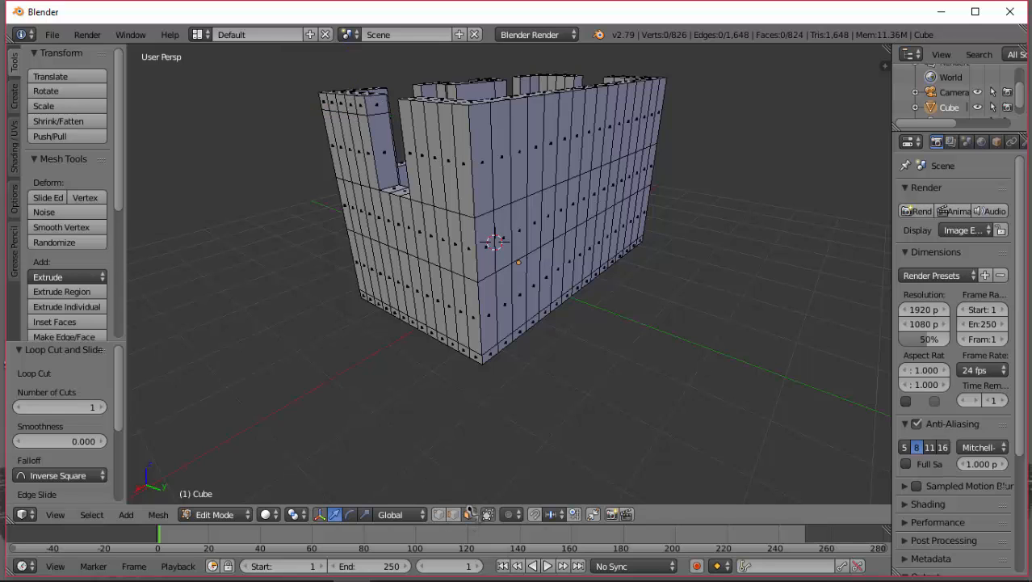
# Select the narrow top face beside the right wall's window gap and extrude it about 0.736 across the opening as a lintel.
pyautogui.click(371, 109)
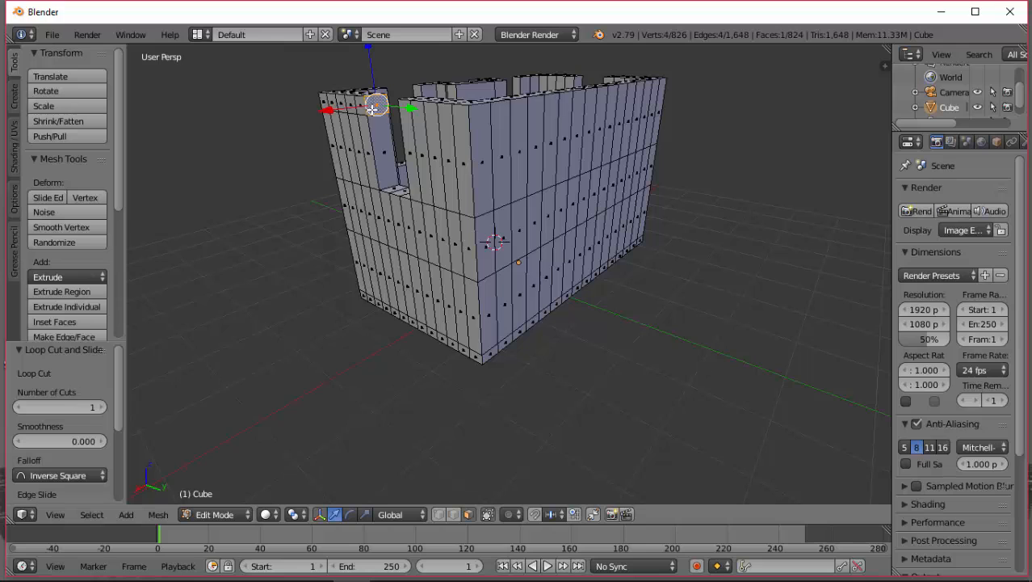
pyautogui.moveTo(373, 109); pyautogui.dragTo(477, 133, button='middle')
pyautogui.press('e')
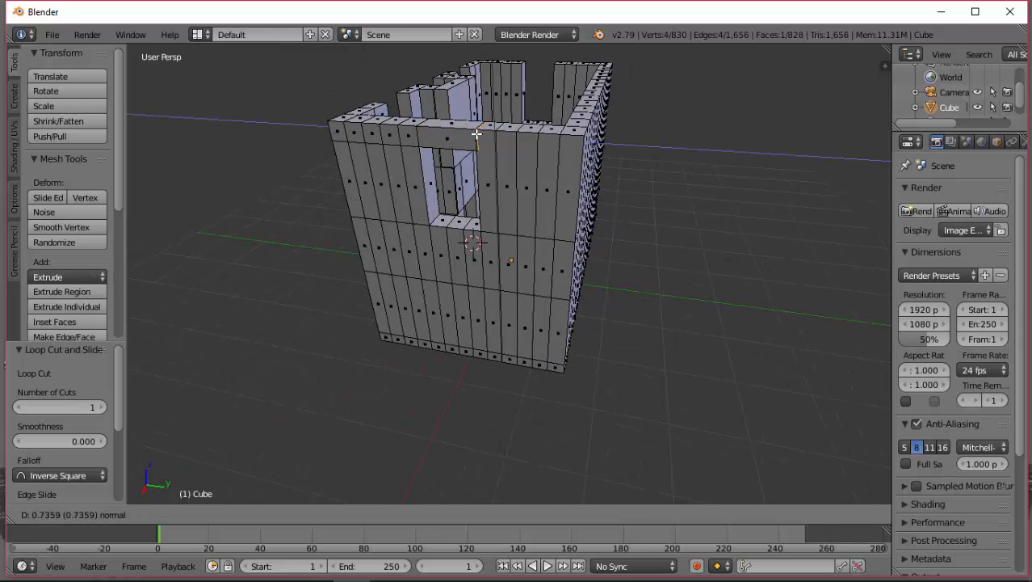
pyautogui.click(473, 138)
# Add a single loop cut around the front wall section between the doorway and right window gap, slid near its top by about -0.658.
pyautogui.moveTo(473, 138); pyautogui.dragTo(517, 148, button='middle')
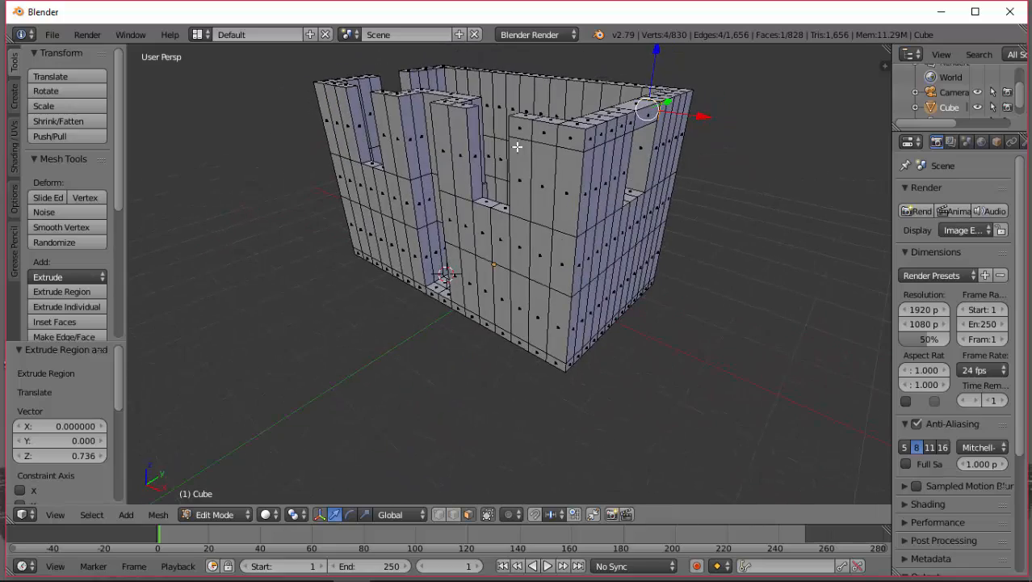
pyautogui.click(476, 130)
pyautogui.rightClick(474, 130)
pyautogui.hotkey('ctrl', 'r')
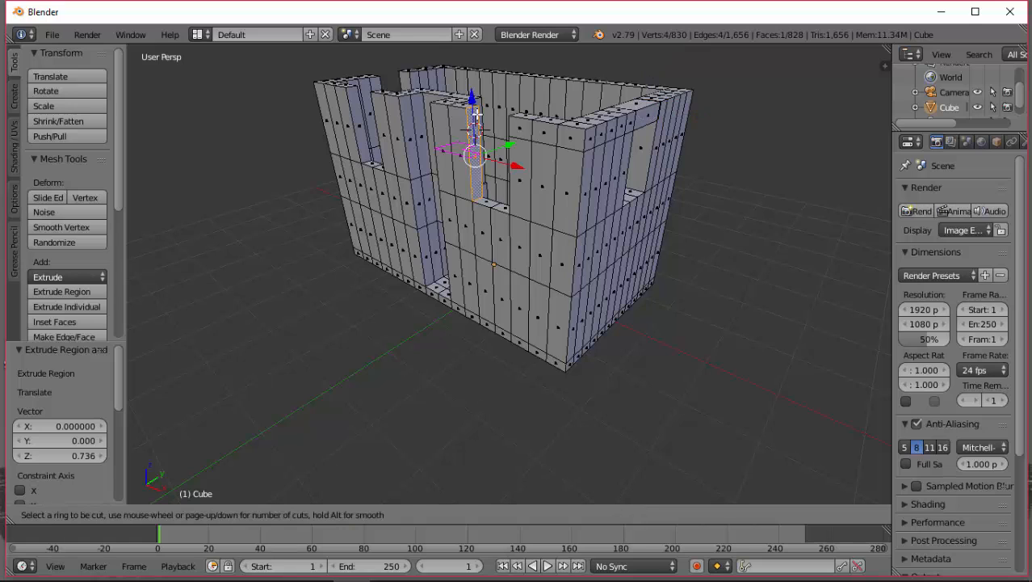
pyautogui.click(456, 156)
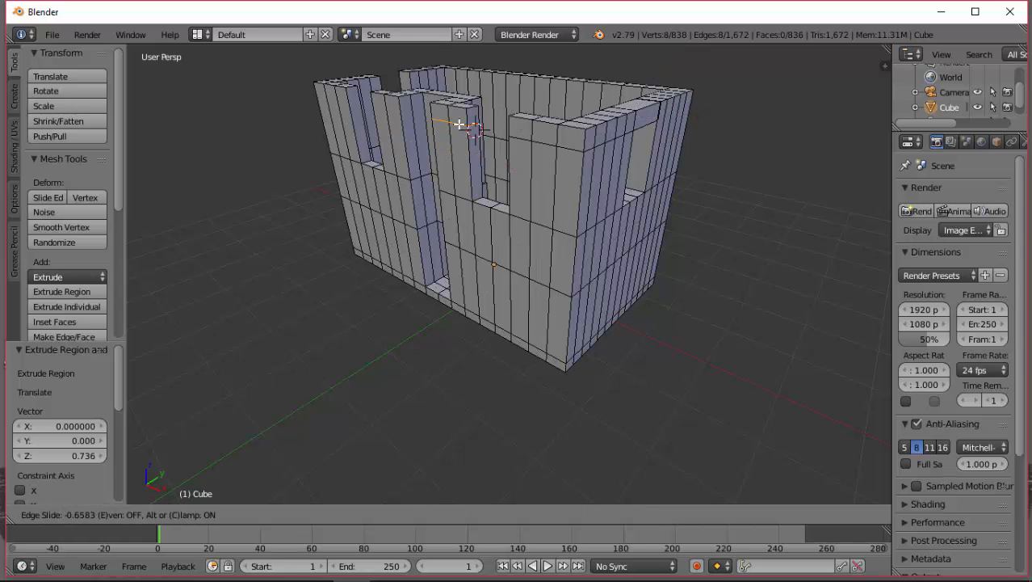
pyautogui.click(460, 125)
pyautogui.moveTo(460, 126); pyautogui.dragTo(483, 208, button='middle')
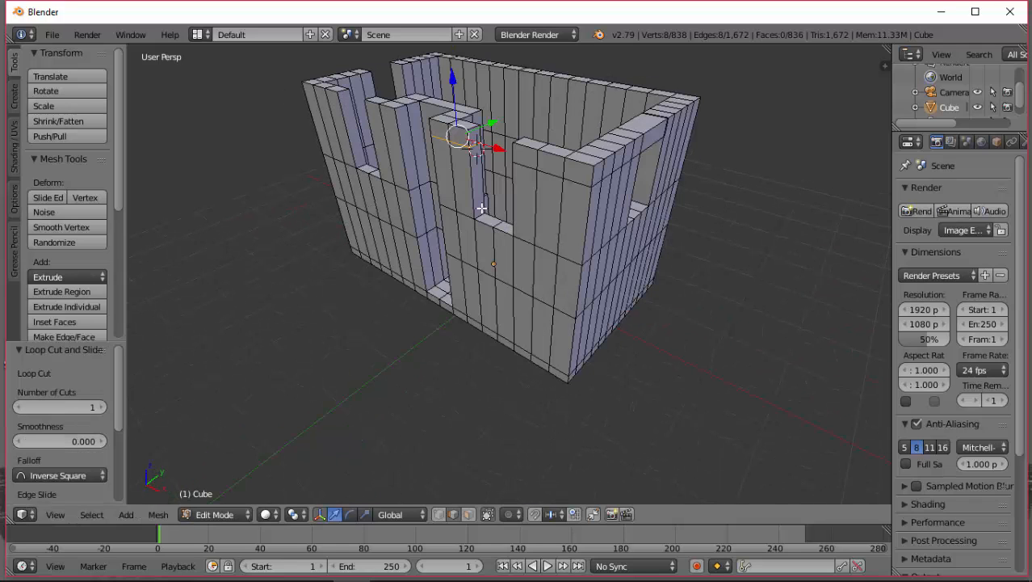
# In face selection, extrude that section's upper side face about 0.789 across the front wall's right window gap.
pyautogui.click(469, 514)
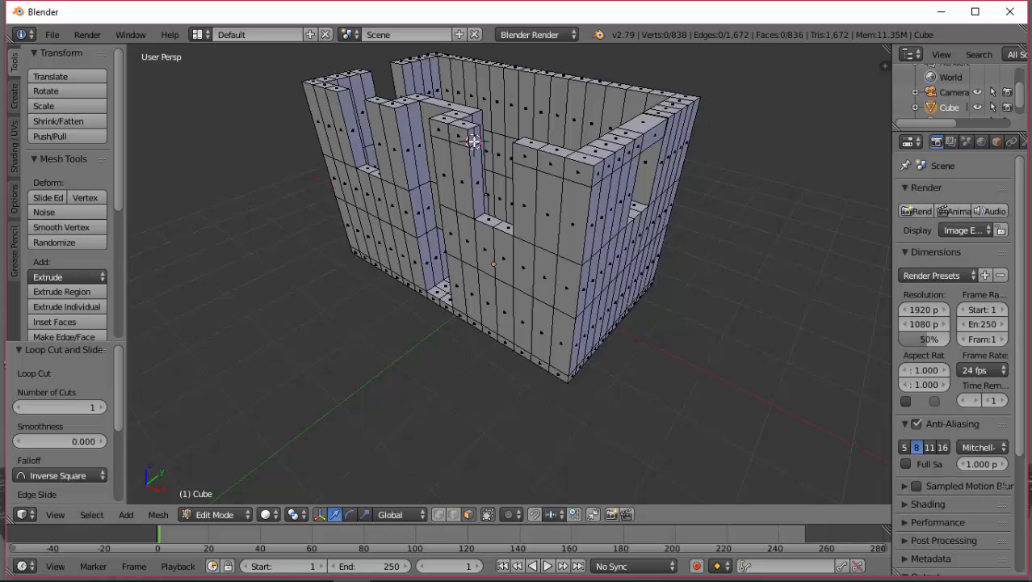
pyautogui.rightClick(473, 134)
pyautogui.press('e')
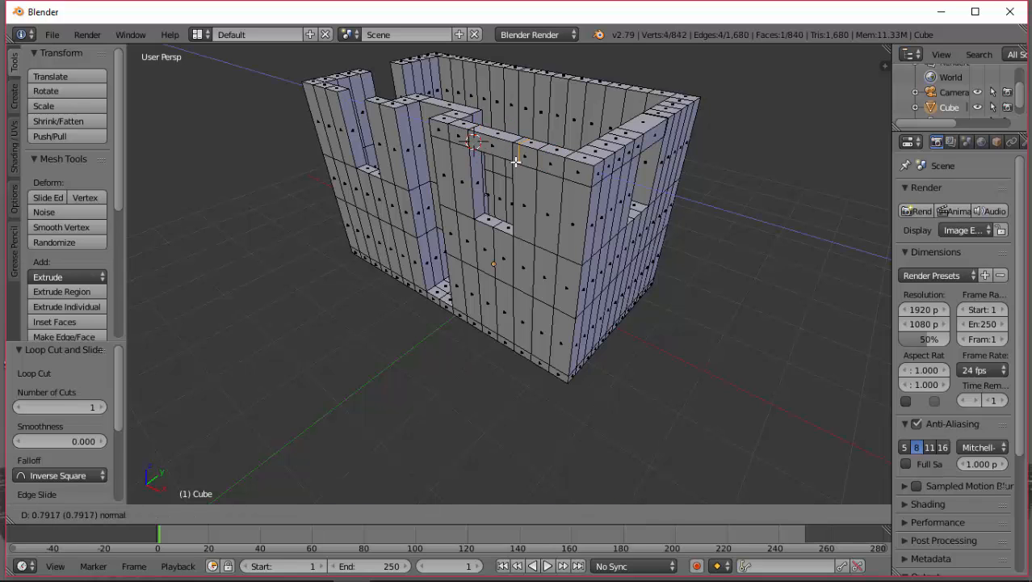
pyautogui.click(517, 160)
# Add a single loop cut near the wall top running from the left wall's rear section along the back wall, slid about -0.65.
pyautogui.moveTo(517, 160); pyautogui.dragTo(596, 165, button='middle')
pyautogui.moveTo(499, 145); pyautogui.dragTo(535, 134, button='middle')
pyautogui.rightClick(318, 103)
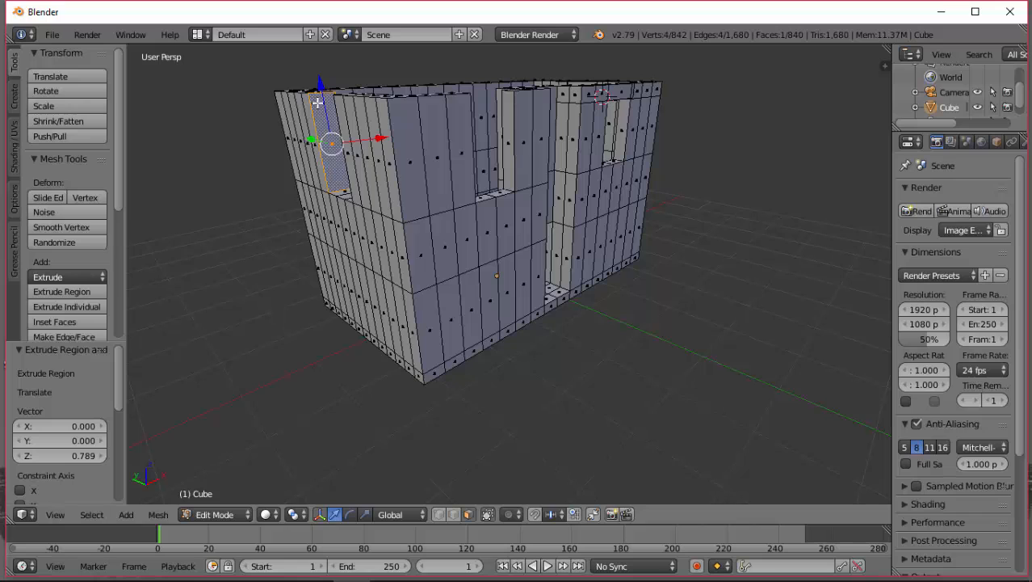
pyautogui.hotkey('ctrl', 'r')
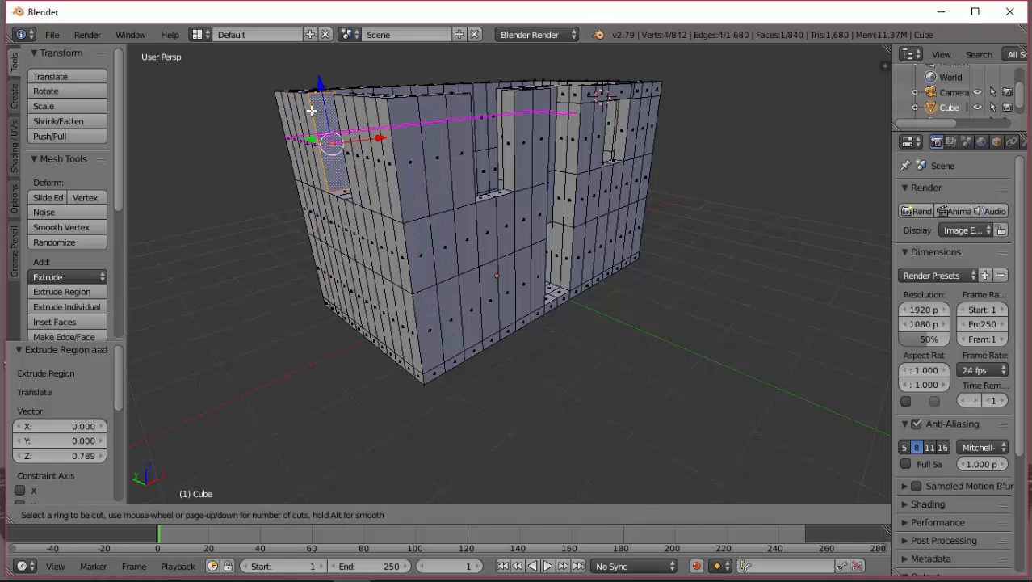
pyautogui.click(311, 110)
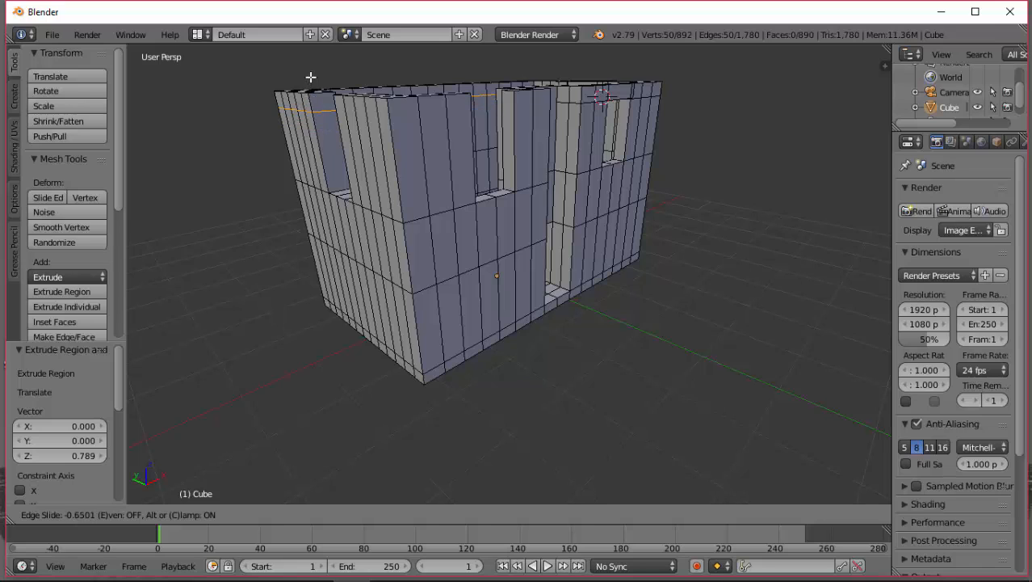
pyautogui.click(310, 82)
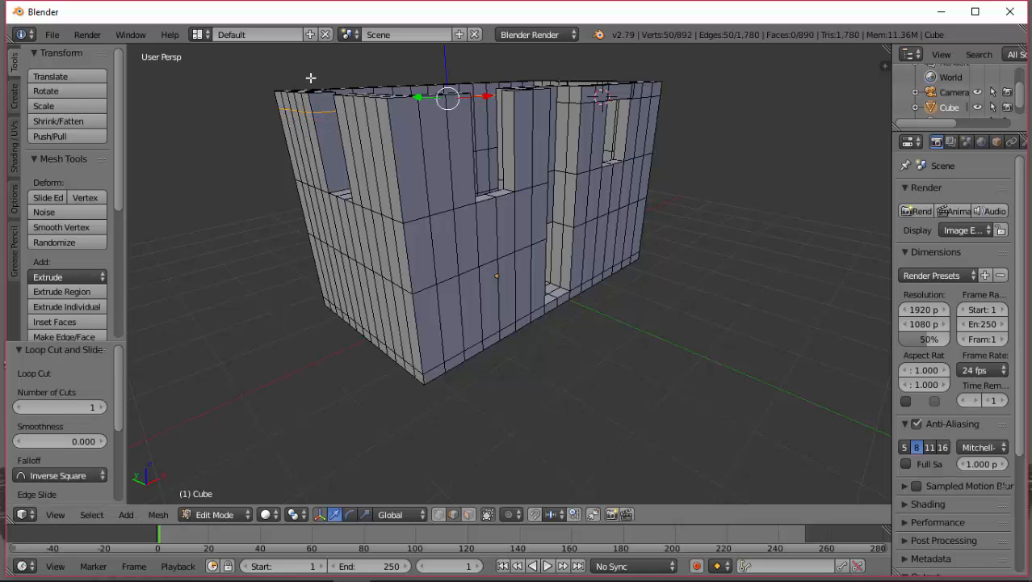
# In face selection, extrude the upper face on the rear side of the left wall's window gap about 0.810 across the opening.
pyautogui.rightClick(317, 100)
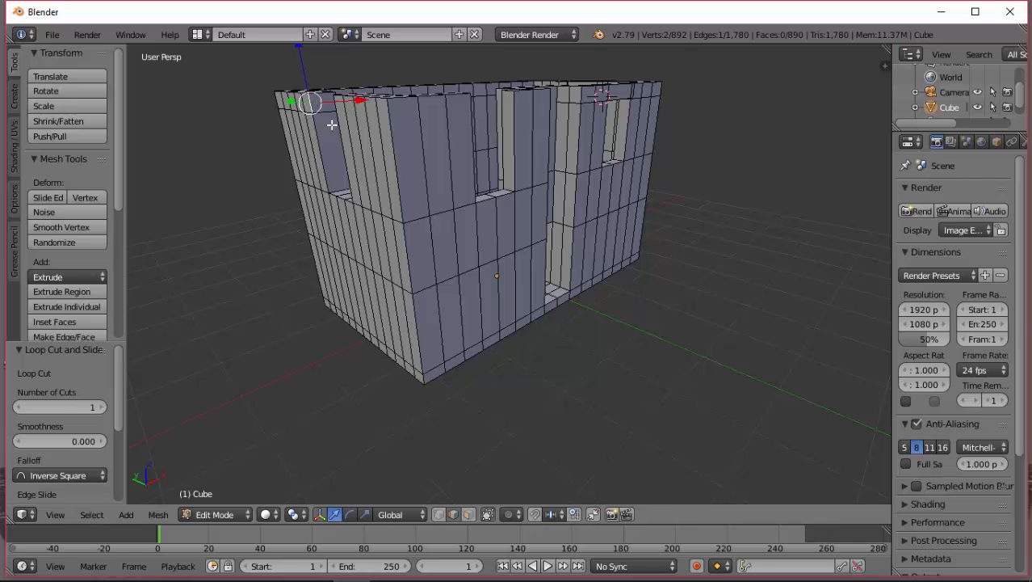
pyautogui.click(469, 514)
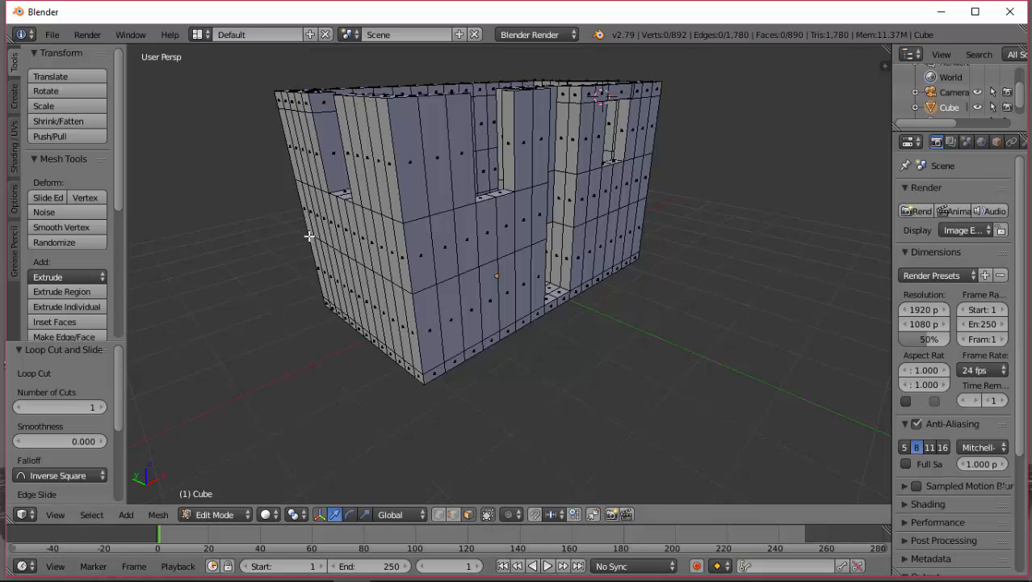
pyautogui.rightClick(318, 101)
pyautogui.moveTo(340, 127); pyautogui.dragTo(373, 139, button='middle')
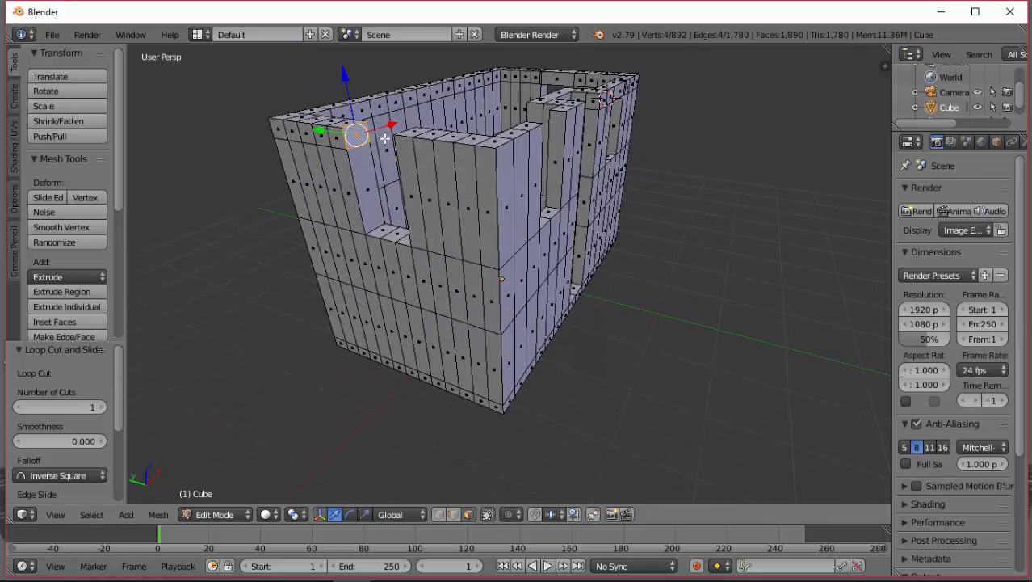
pyautogui.hotkey('ctrl', 'r')
pyautogui.click(404, 143)
pyautogui.click(444, 152)
# Add a single loop cut around the front-left corner section, slid near its top by about -0.673.
pyautogui.moveTo(455, 152); pyautogui.dragTo(511, 184, button='middle')
pyautogui.moveTo(515, 147); pyautogui.dragTo(340, 118, button='middle')
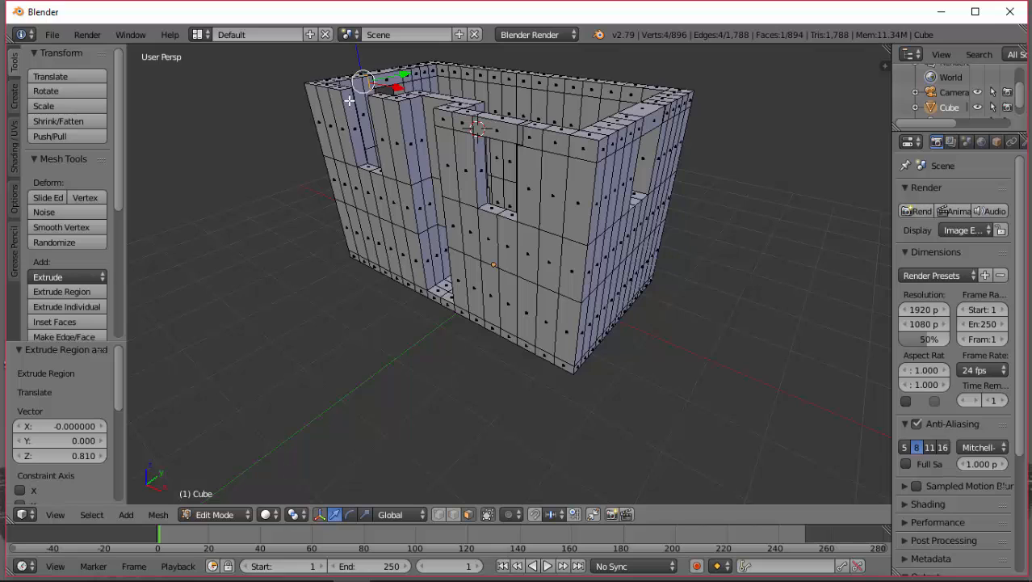
pyautogui.keyDown('alt'); pyautogui.rightClick(349, 101); pyautogui.keyUp('alt')
pyautogui.hotkey('ctrl', 'r')
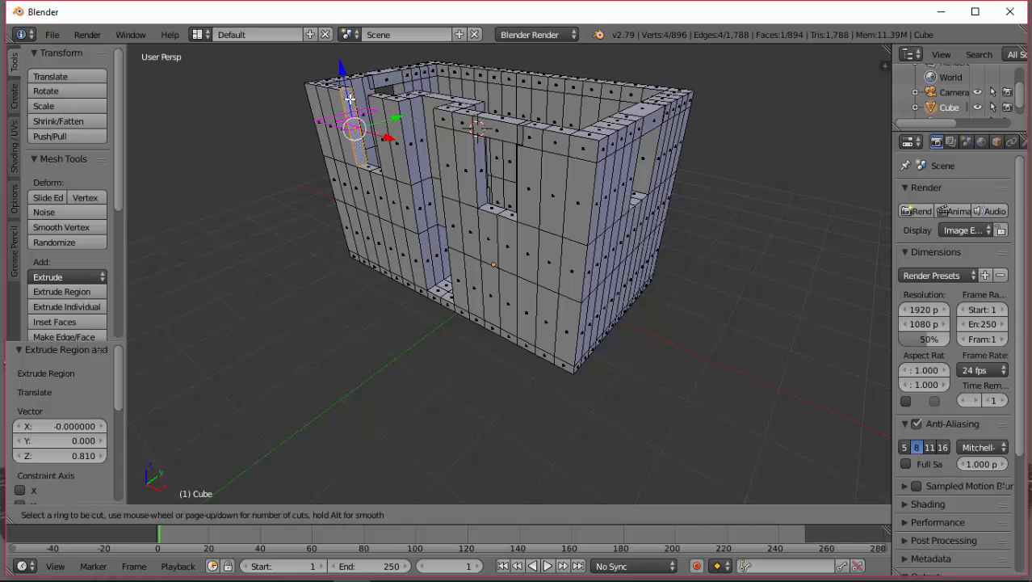
pyautogui.click(340, 119)
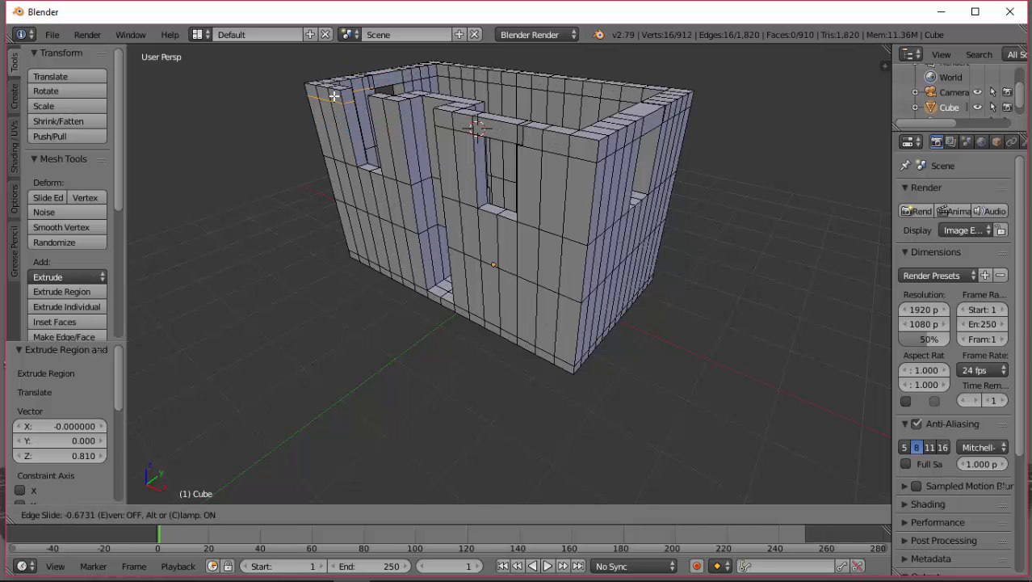
pyautogui.click(334, 96)
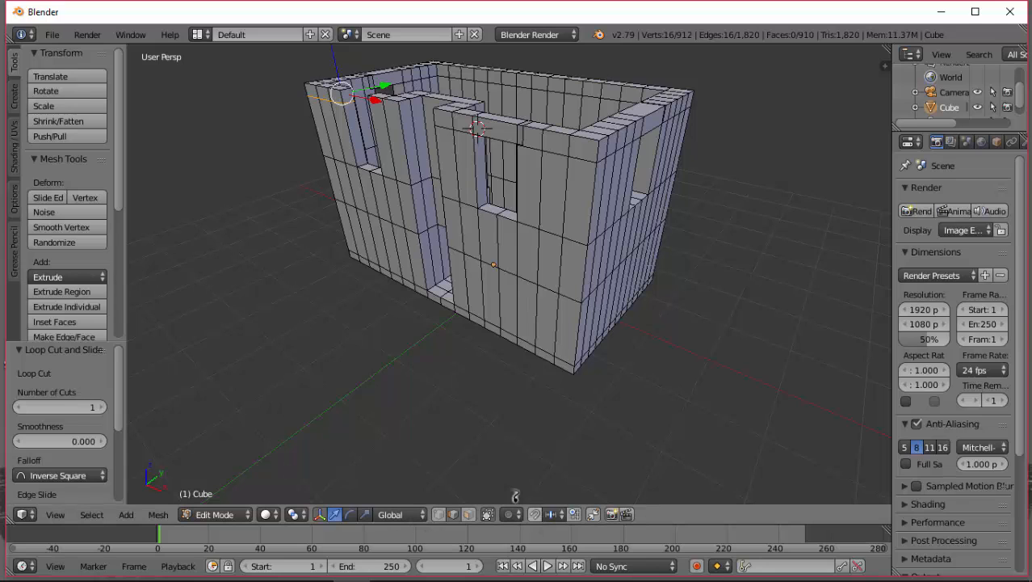
# In face selection, extrude the front-left corner section's upper side face about 0.802 across the front wall's left window gap.
pyautogui.click(468, 515)
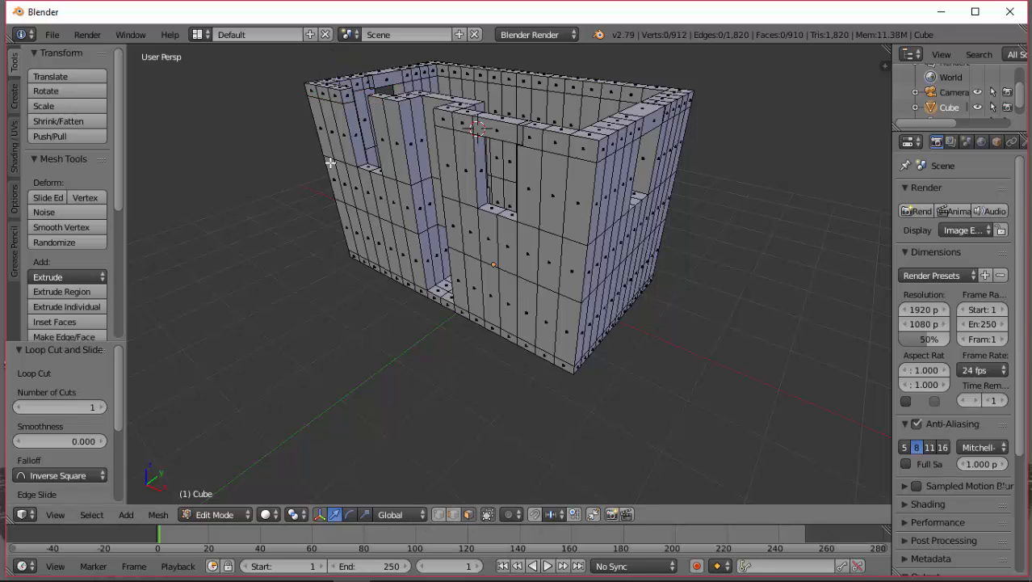
pyautogui.rightClick(349, 96)
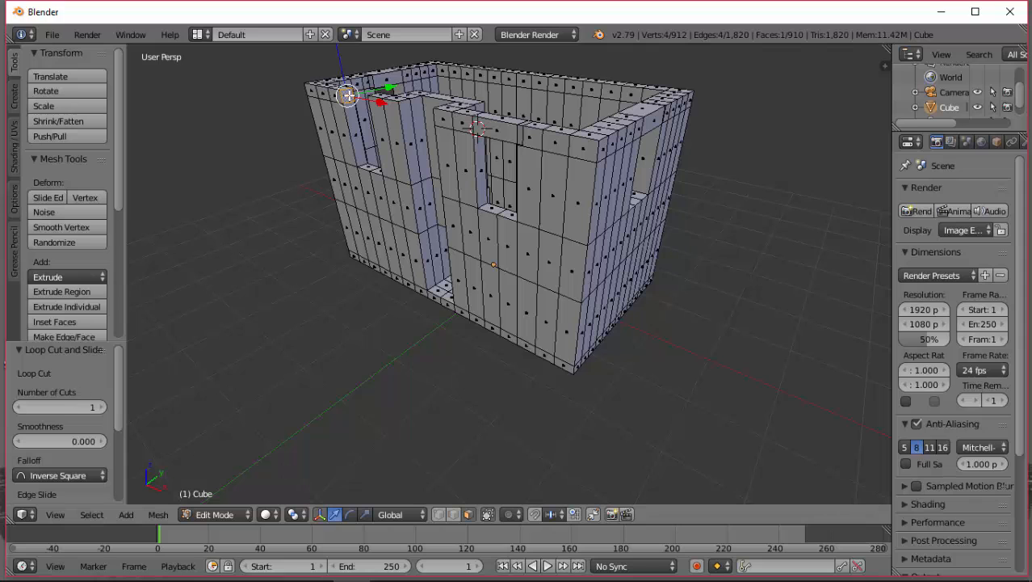
pyautogui.press('e')
pyautogui.click(379, 111)
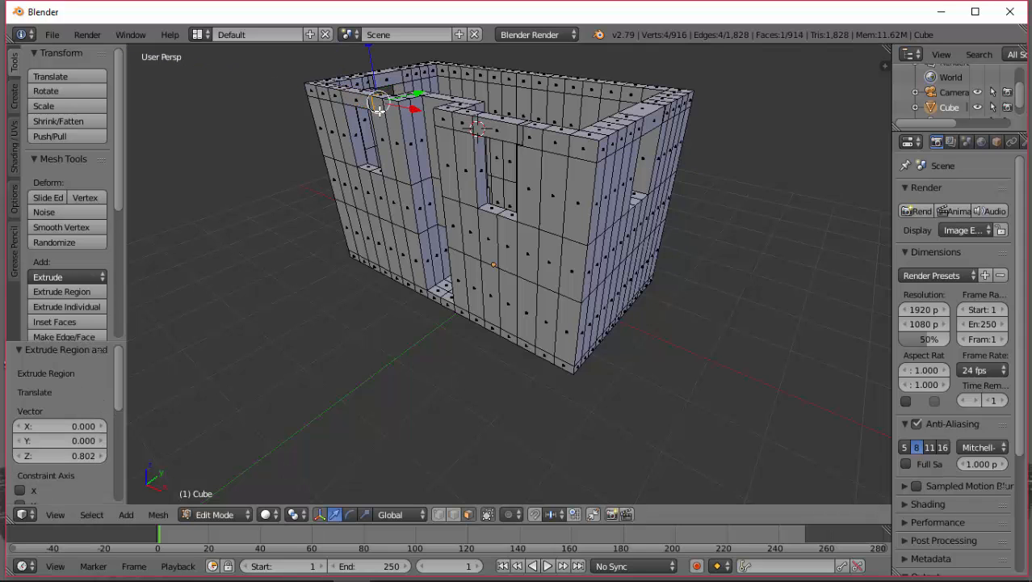
# Examine the bridged window openings, wall tops and doorway from above, the rear, the front and the left side.
pyautogui.moveTo(379, 110); pyautogui.dragTo(468, 164, button='middle')
pyautogui.scroll(3, 467, 164)
pyautogui.scroll(-4, 467, 164)
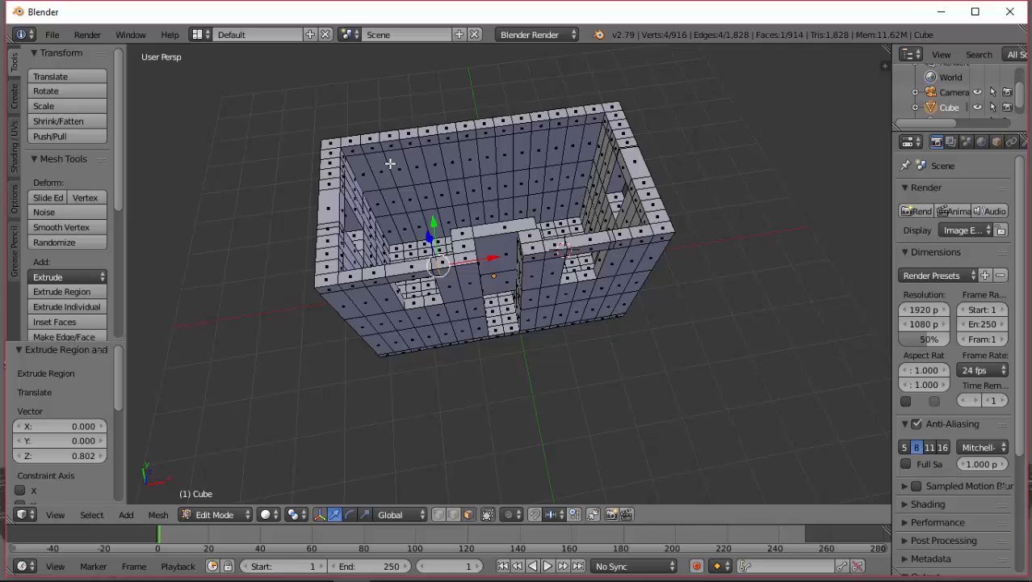
pyautogui.moveTo(390, 164); pyautogui.dragTo(303, 133, button='middle')
pyautogui.scroll(2, 441, 149)
pyautogui.moveTo(432, 93); pyautogui.dragTo(316, 187, button='middle')
pyautogui.scroll(-5, 378, 106)
pyautogui.moveTo(401, 106); pyautogui.dragTo(572, 497, button='middle')
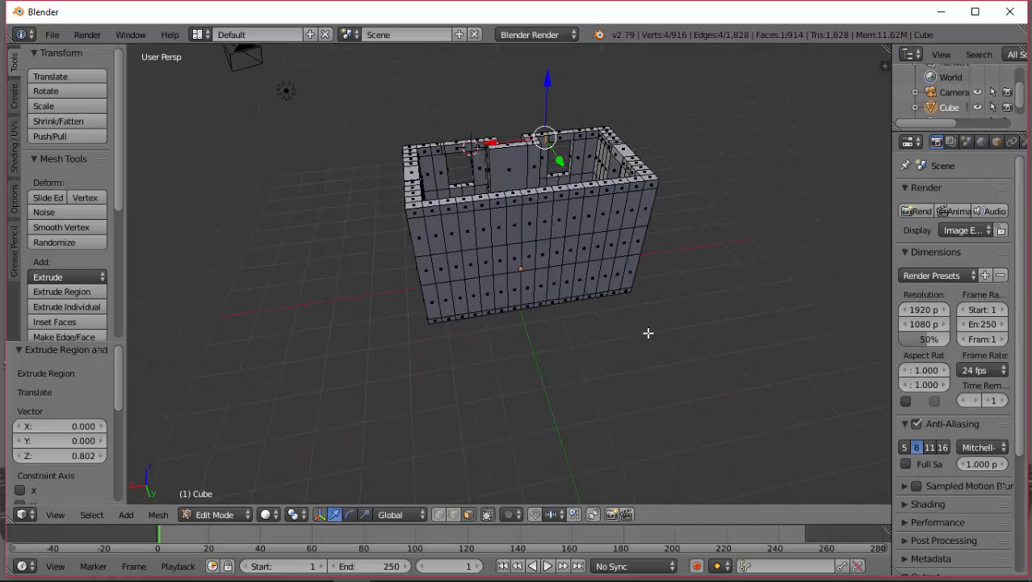
pyautogui.moveTo(460, 218); pyautogui.dragTo(805, 223, button='middle')
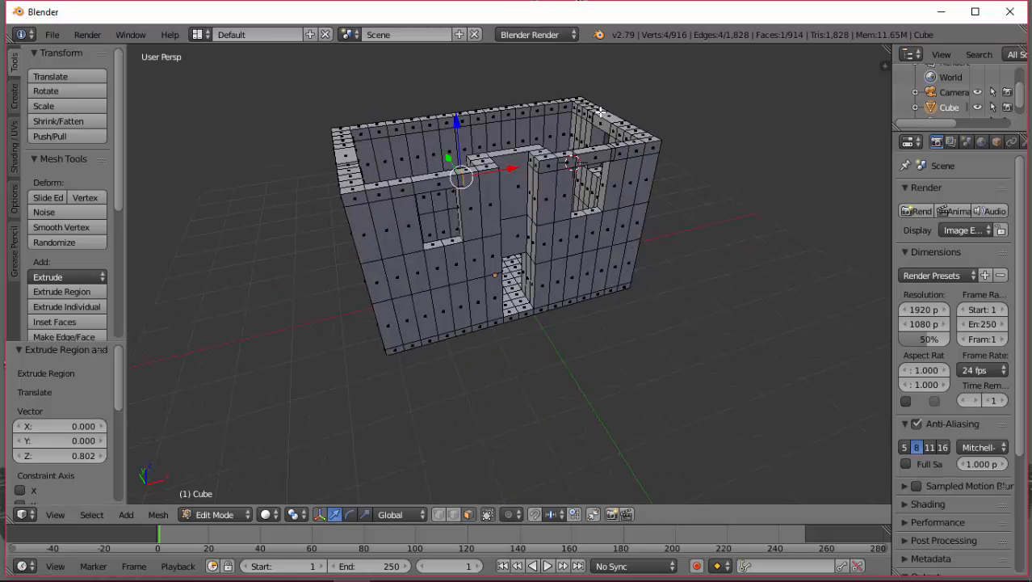
pyautogui.moveTo(601, 111); pyautogui.dragTo(689, 122, button='middle')
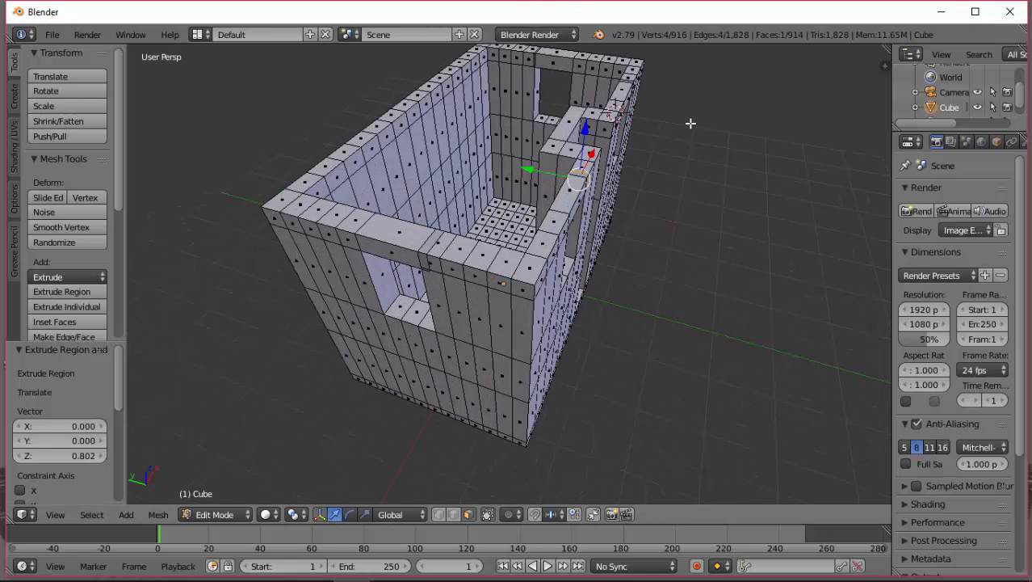
# Select the nine inner faces along the top of the right wall, including the window lintel, and extrude them inward by about 1.941.
pyautogui.rightClick(490, 55)
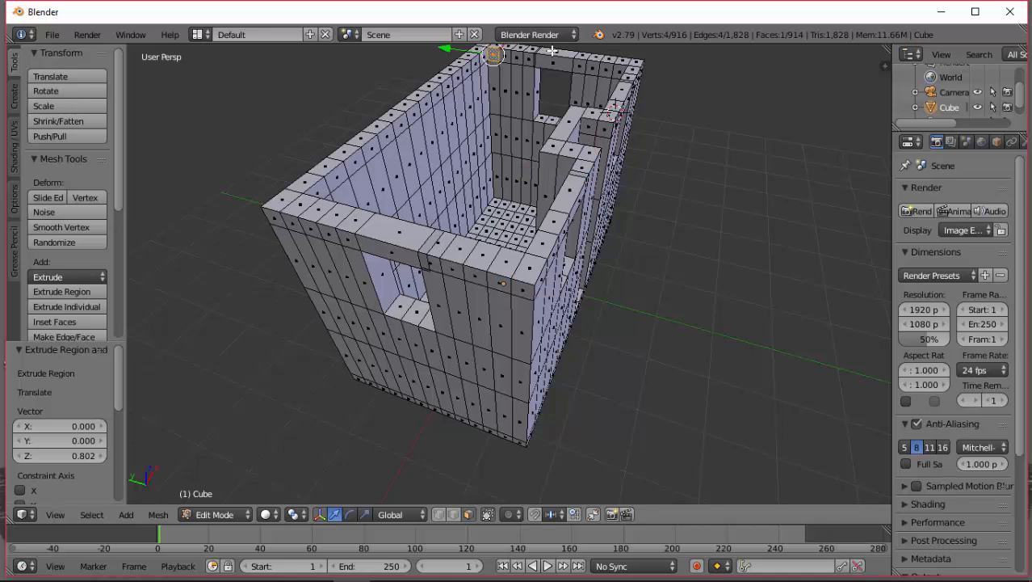
pyautogui.keyDown('ctrl'); pyautogui.rightClick(617, 71); pyautogui.keyUp('ctrl')
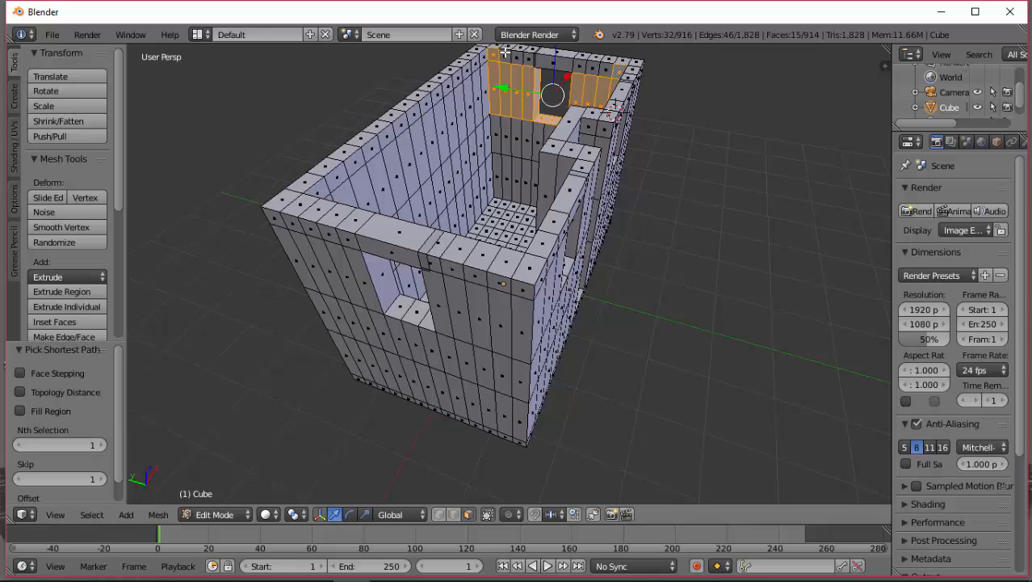
pyautogui.rightClick(505, 53)
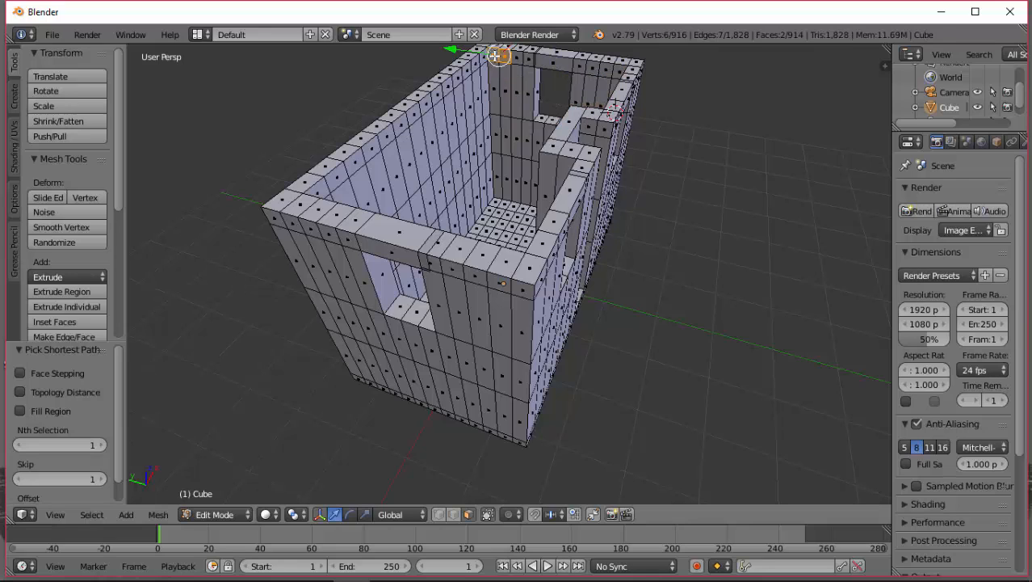
pyautogui.keyDown('ctrl'); pyautogui.rightClick(546, 63); pyautogui.keyUp('ctrl')
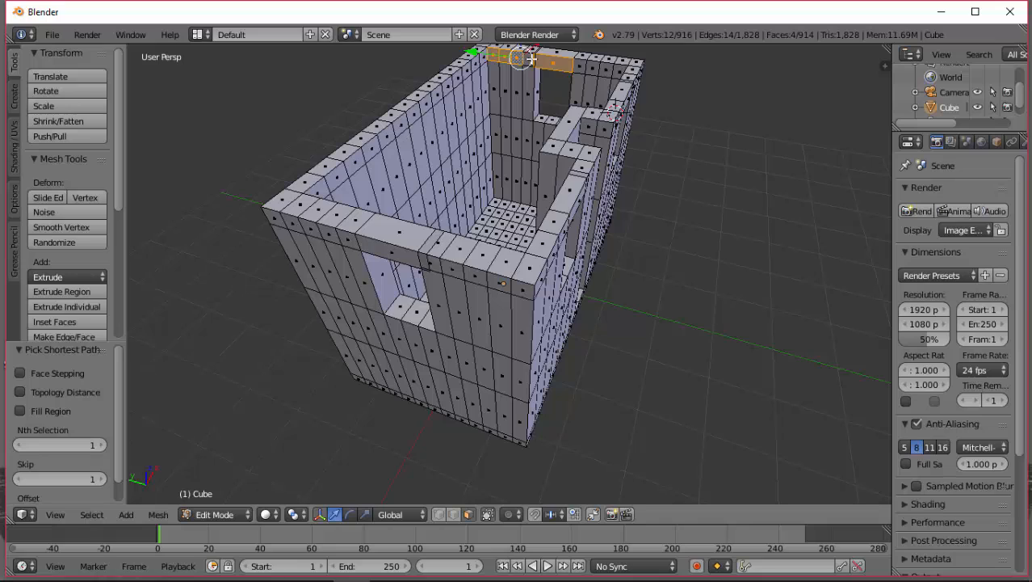
pyautogui.keyDown('shift'); pyautogui.rightClick(529, 59); pyautogui.keyUp('shift')
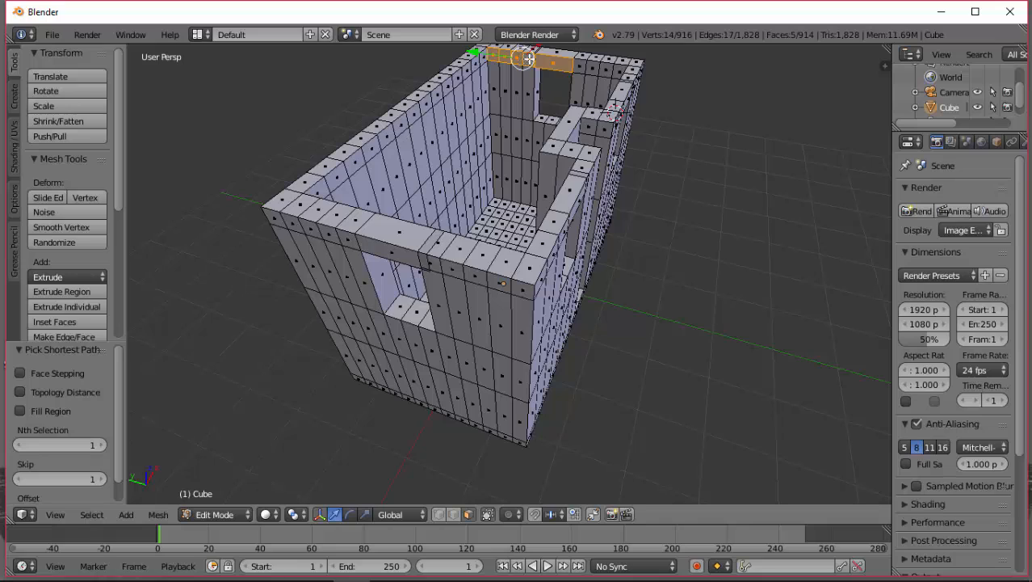
pyautogui.keyDown('shift'); pyautogui.rightClick(580, 68); pyautogui.keyUp('shift')
pyautogui.keyDown('shift'); pyautogui.rightClick(617, 72); pyautogui.keyUp('shift')
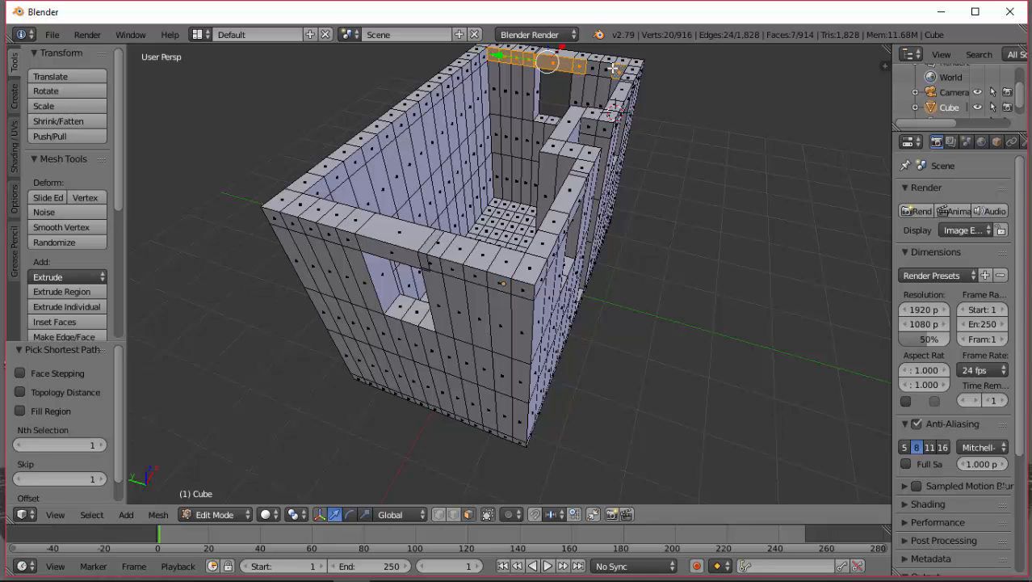
pyautogui.keyDown('shift'); pyautogui.rightClick(605, 69); pyautogui.keyUp('shift')
pyautogui.keyDown('shift'); pyautogui.rightClick(593, 68); pyautogui.keyUp('shift')
pyautogui.press('e')
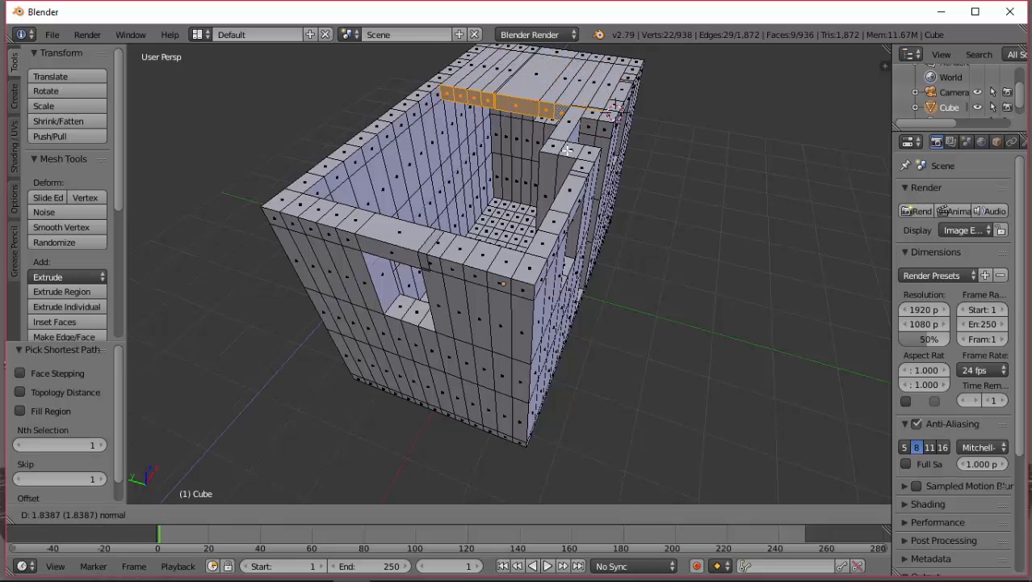
pyautogui.click(568, 152)
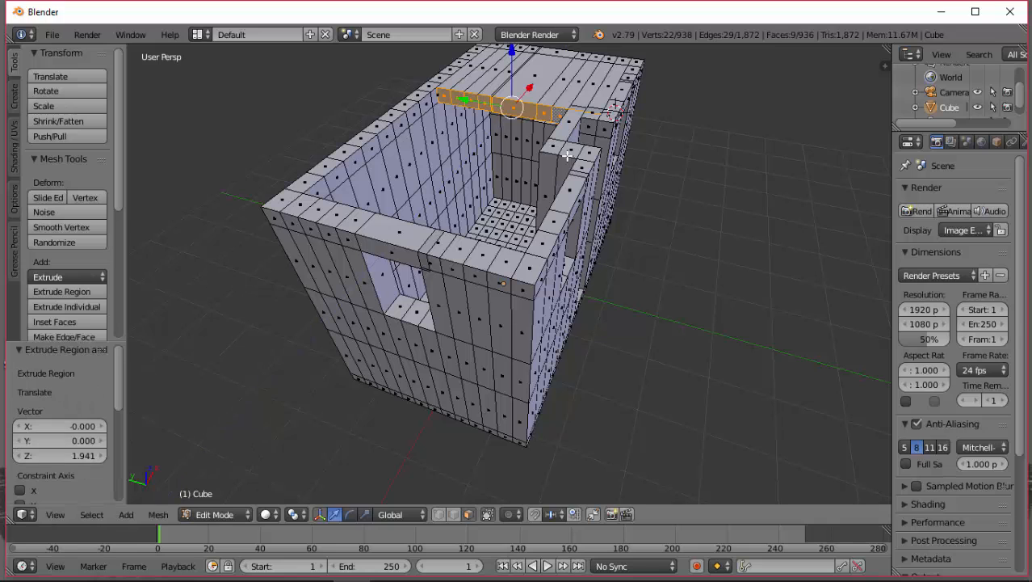
pyautogui.moveTo(544, 141); pyautogui.dragTo(483, 153, button='middle')
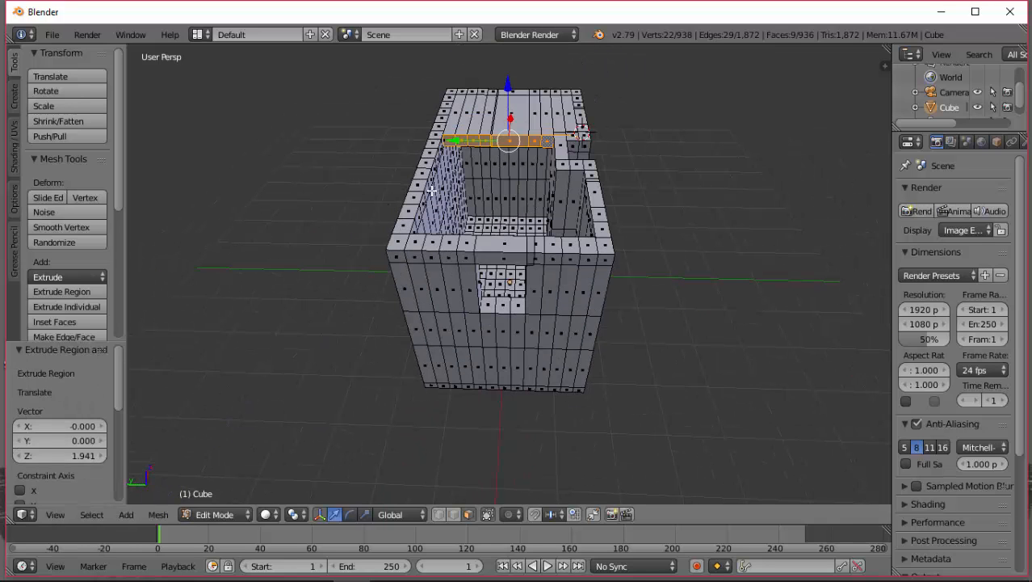
# Select the nine inner faces along the top of the left wall, extrude them inward by about 1.912, and extrude again by about -0.033.
pyautogui.moveTo(549, 197); pyautogui.dragTo(752, 189, button='middle')
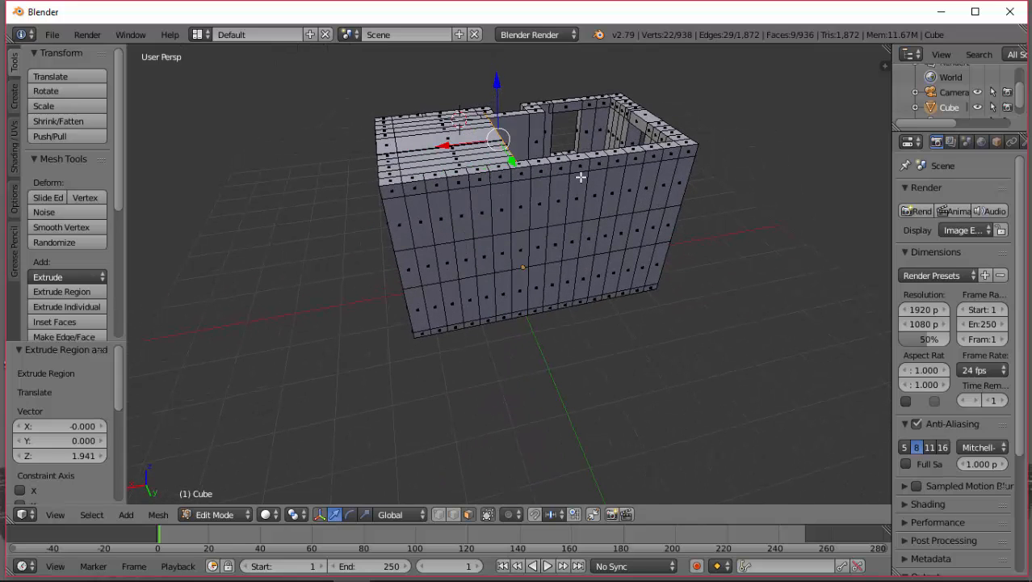
pyautogui.moveTo(592, 129); pyautogui.dragTo(706, 159, button='middle')
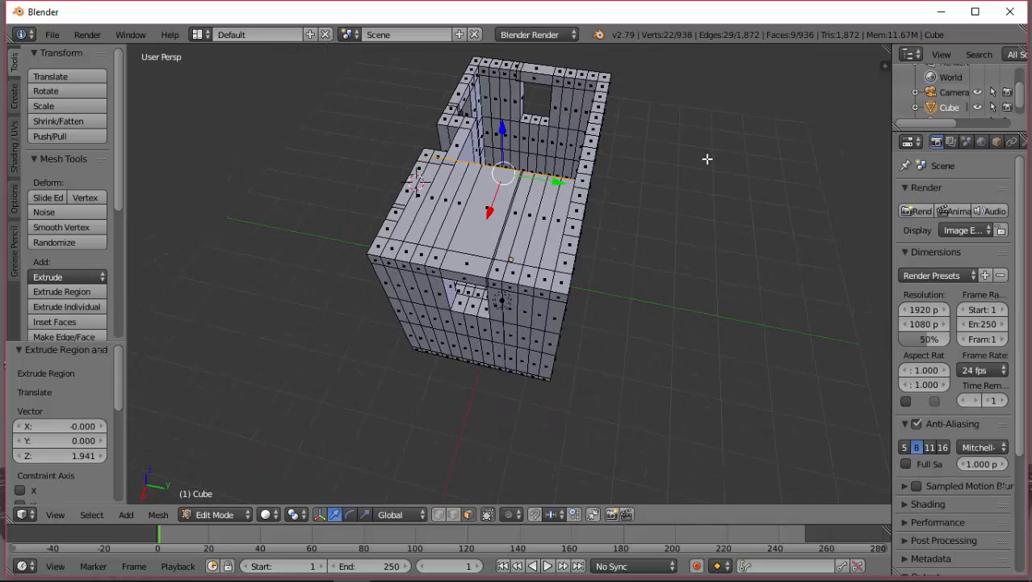
pyautogui.rightClick(483, 72)
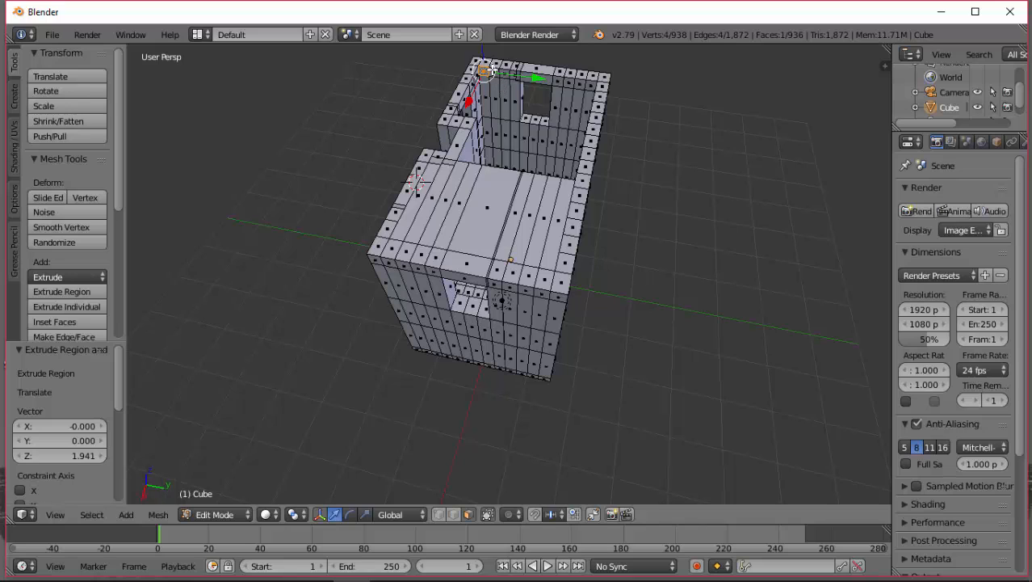
pyautogui.keyDown('ctrl'); pyautogui.rightClick(513, 75); pyautogui.keyUp('ctrl')
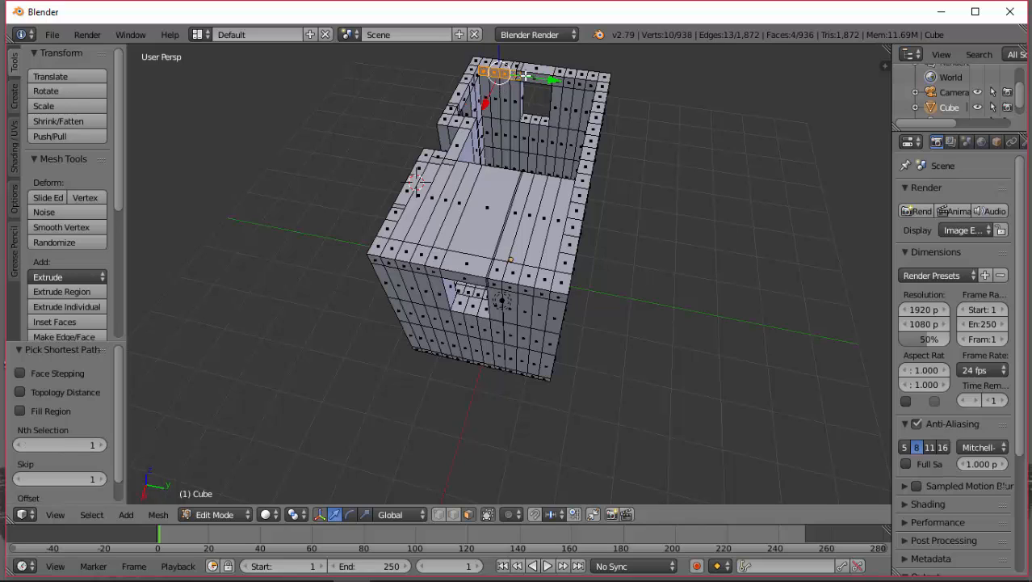
pyautogui.keyDown('ctrl'); pyautogui.rightClick(530, 76); pyautogui.keyUp('ctrl')
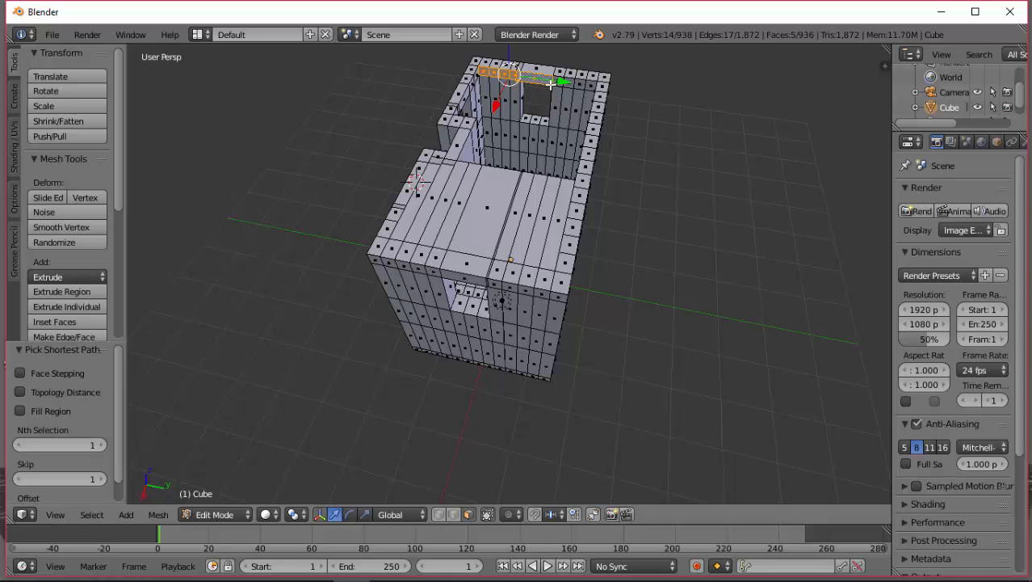
pyautogui.keyDown('ctrl'); pyautogui.rightClick(565, 81); pyautogui.keyUp('ctrl')
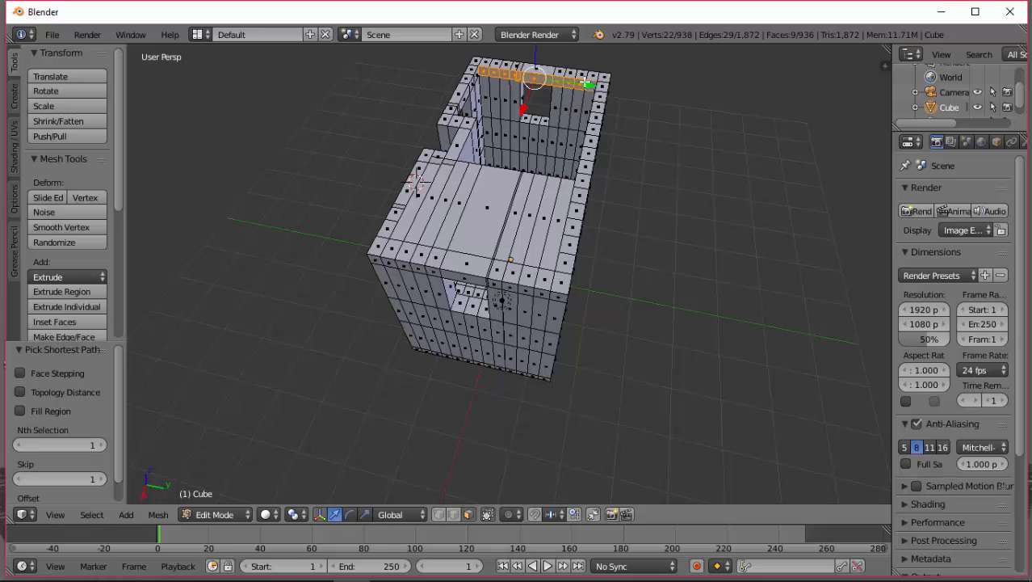
pyautogui.press('e')
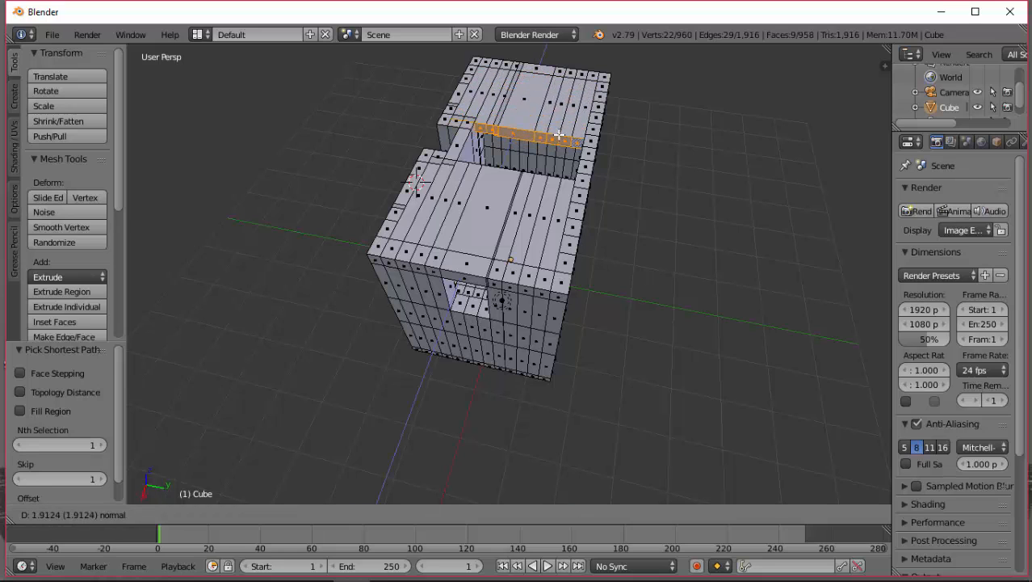
pyautogui.click(558, 135)
pyautogui.press('e')
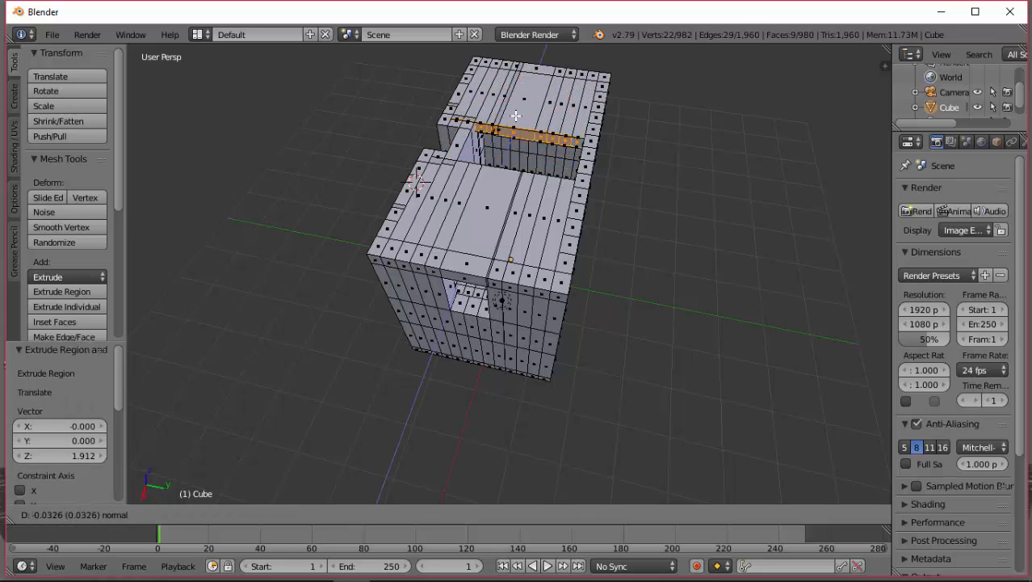
pyautogui.click(501, 124)
# Select seven faces along the left roof section's inner edge and extrude them about 1.328 across the remaining roof gap.
pyautogui.rightClick(482, 130)
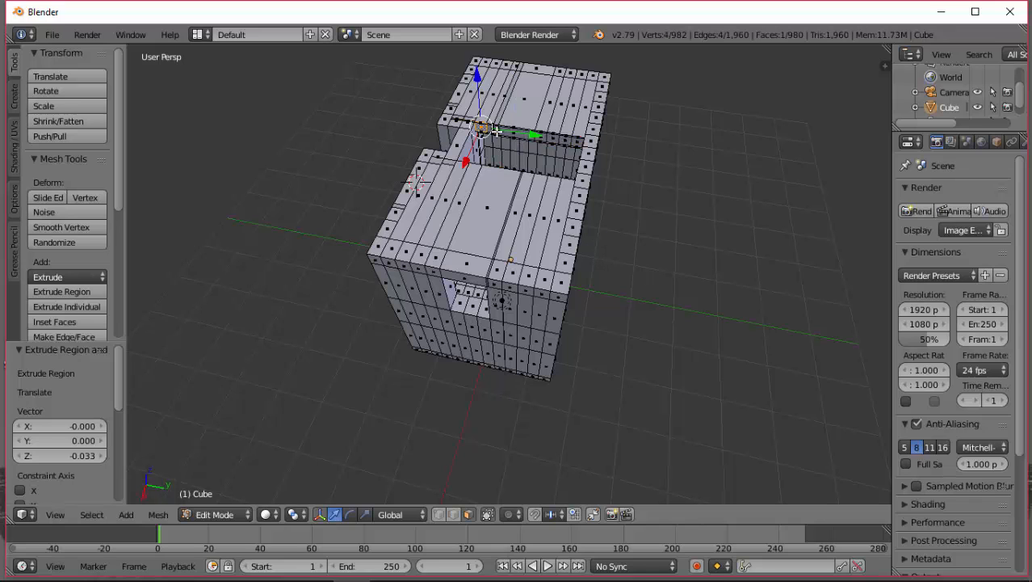
pyautogui.scroll(3, 500, 121)
pyautogui.moveTo(506, 96); pyautogui.dragTo(525, 58, button='middle')
pyautogui.scroll(-3, 525, 59)
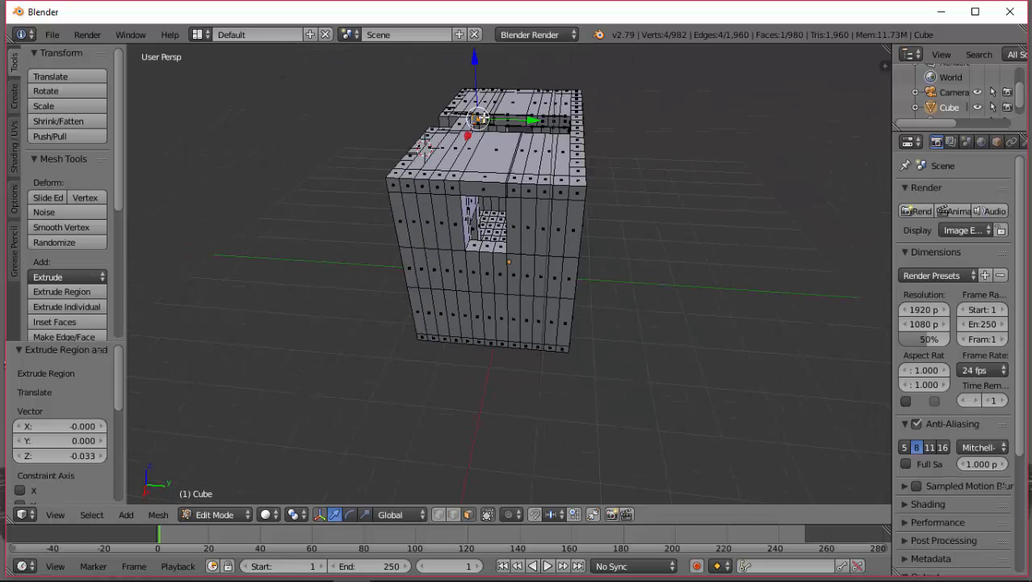
pyautogui.keyDown('shift'); pyautogui.rightClick(485, 120); pyautogui.keyUp('shift')
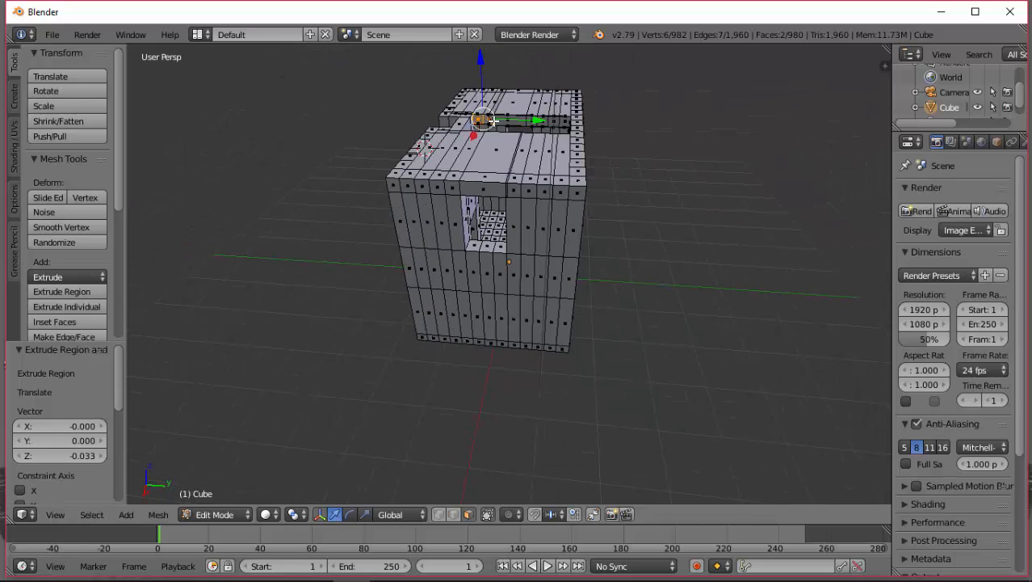
pyautogui.keyDown('shift'); pyautogui.rightClick(491, 118); pyautogui.keyUp('shift')
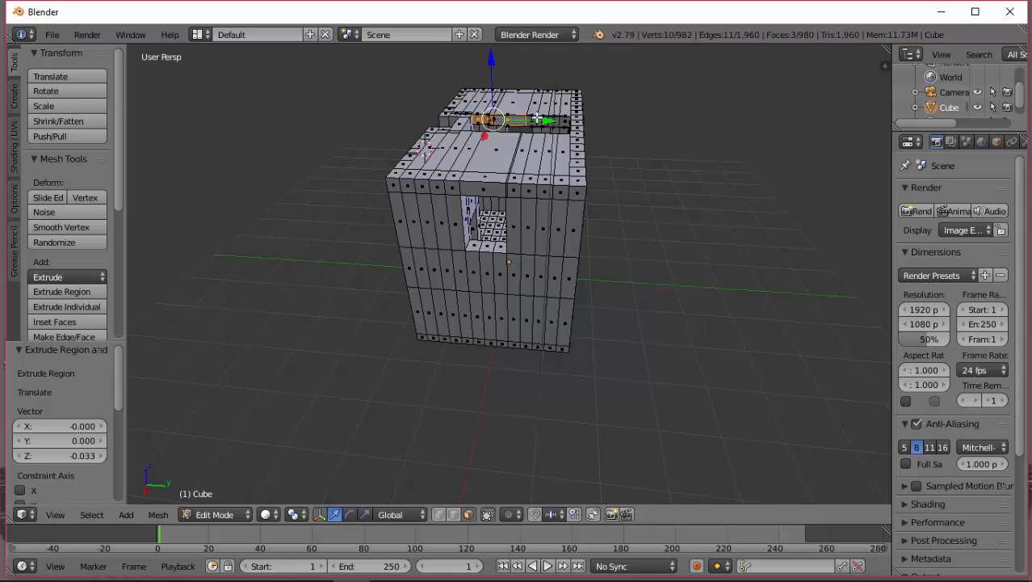
pyautogui.keyDown('shift'); pyautogui.rightClick(528, 118); pyautogui.keyUp('shift')
pyautogui.keyDown('shift'); pyautogui.rightClick(549, 121); pyautogui.keyUp('shift')
pyautogui.keyDown('shift'); pyautogui.rightClick(561, 121); pyautogui.keyUp('shift')
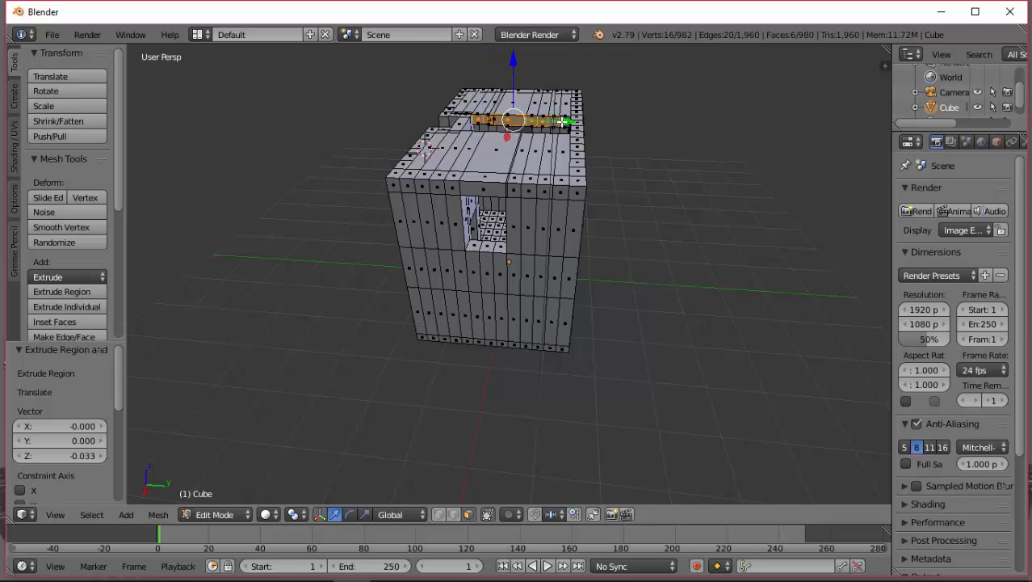
pyautogui.keyDown('shift'); pyautogui.rightClick(570, 122); pyautogui.keyUp('shift')
pyautogui.press('e')
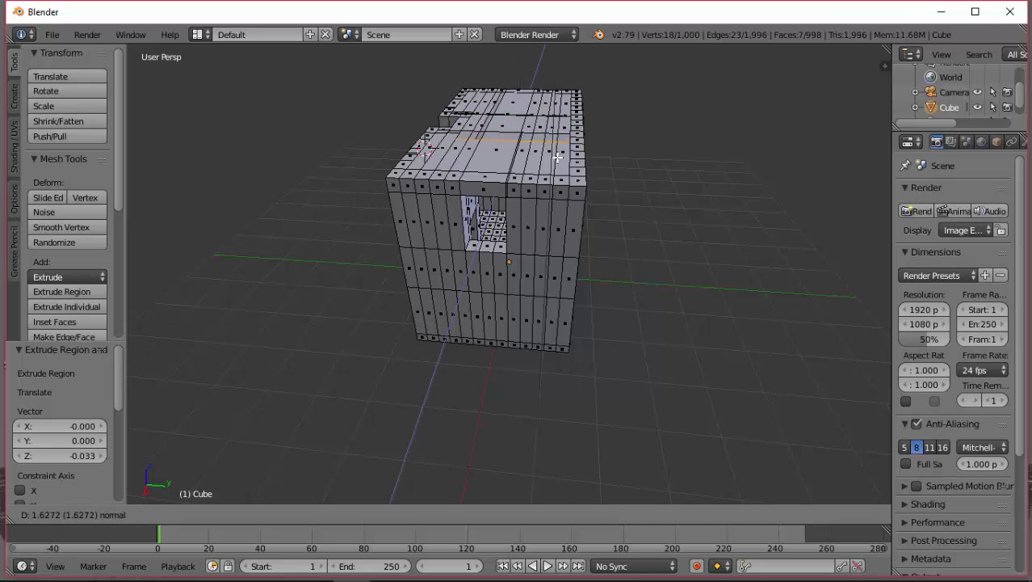
pyautogui.click(560, 155)
pyautogui.moveTo(560, 155); pyautogui.dragTo(703, 147, button='middle')
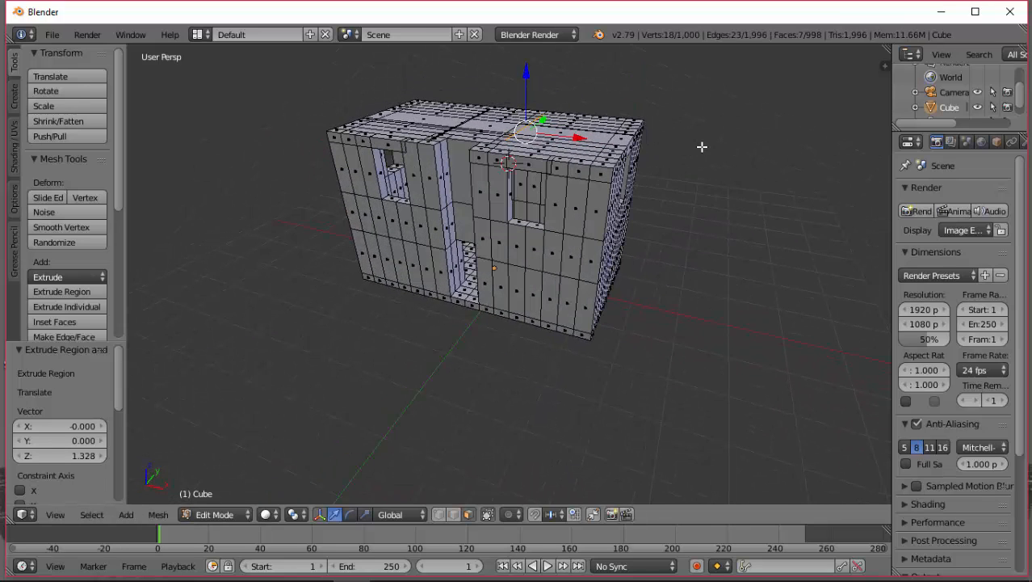
pyautogui.click(453, 515)
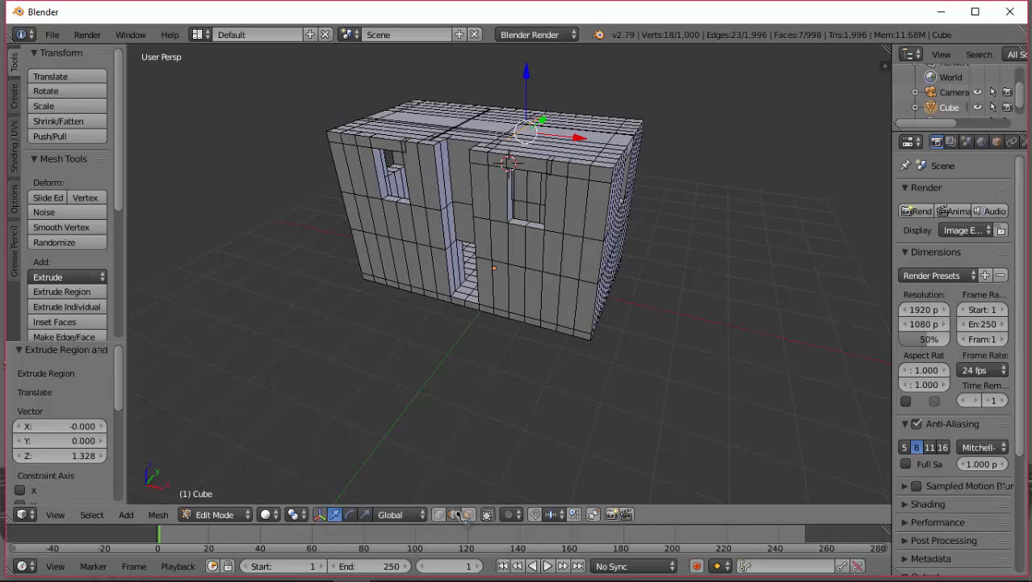
pyautogui.scroll(1, 556, 271)
pyautogui.moveTo(557, 258); pyautogui.dragTo(573, 240, button='middle')
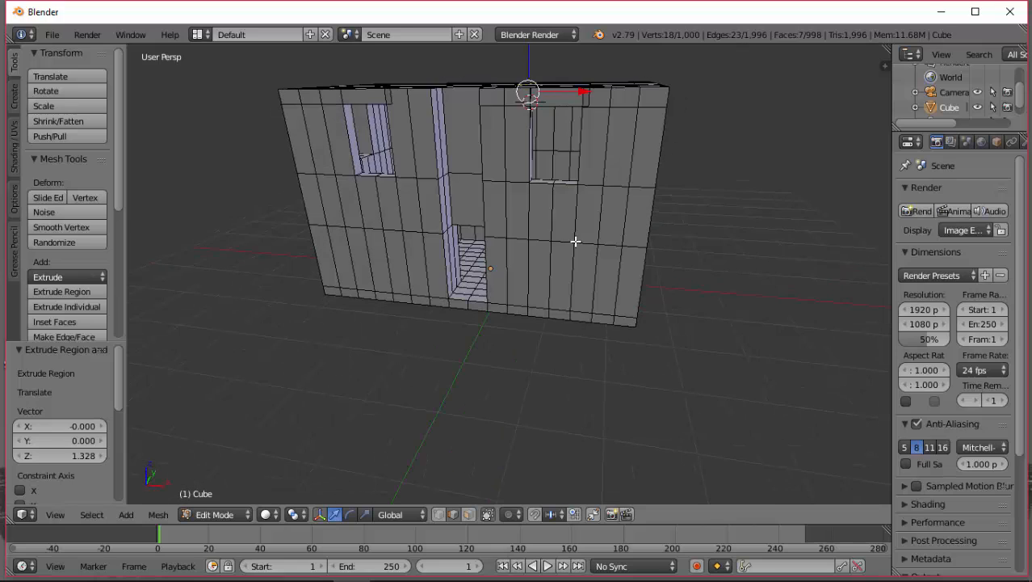
pyautogui.click(468, 514)
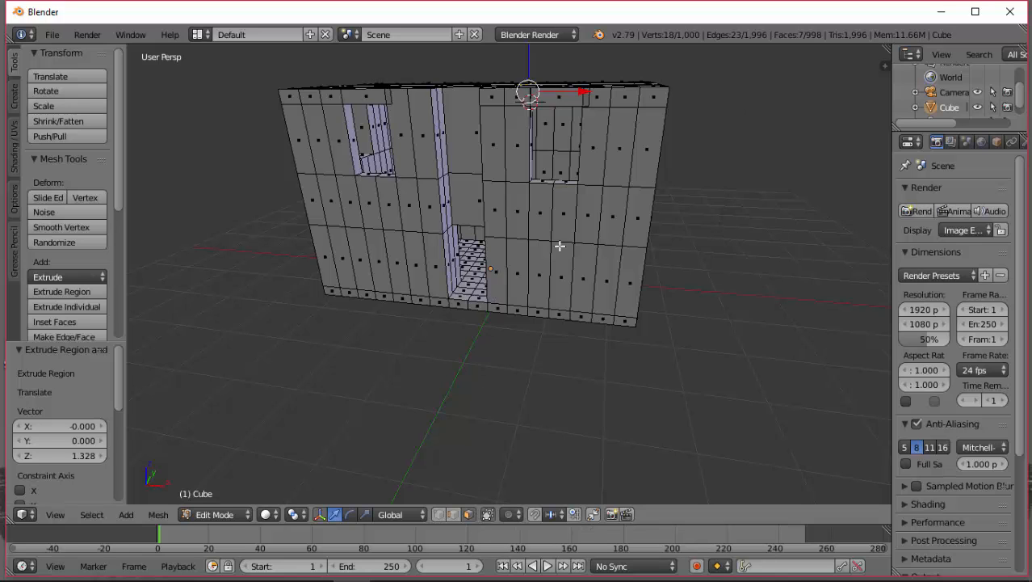
pyautogui.moveTo(532, 161); pyautogui.dragTo(507, 158, button='middle')
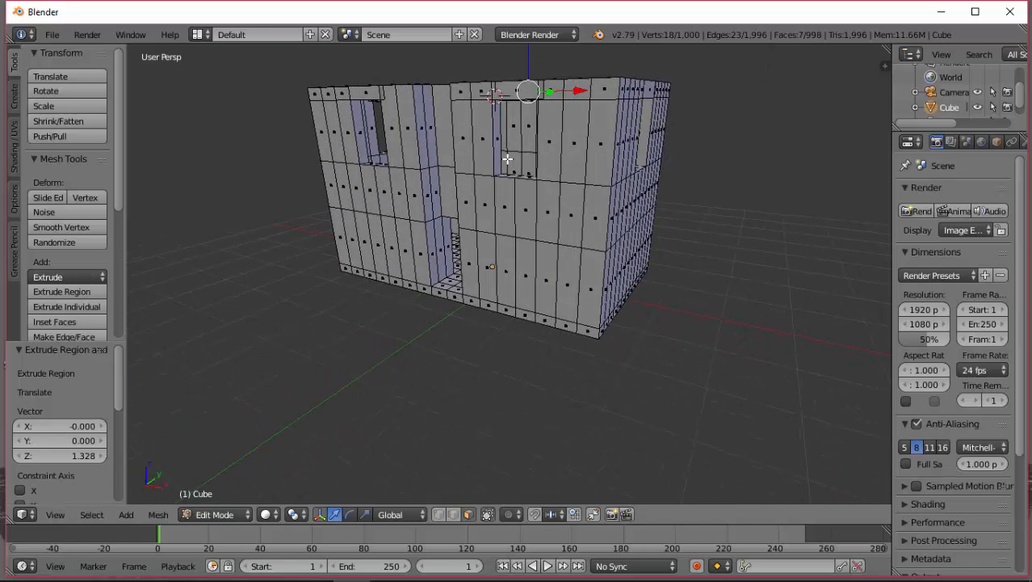
pyautogui.rightClick(504, 230)
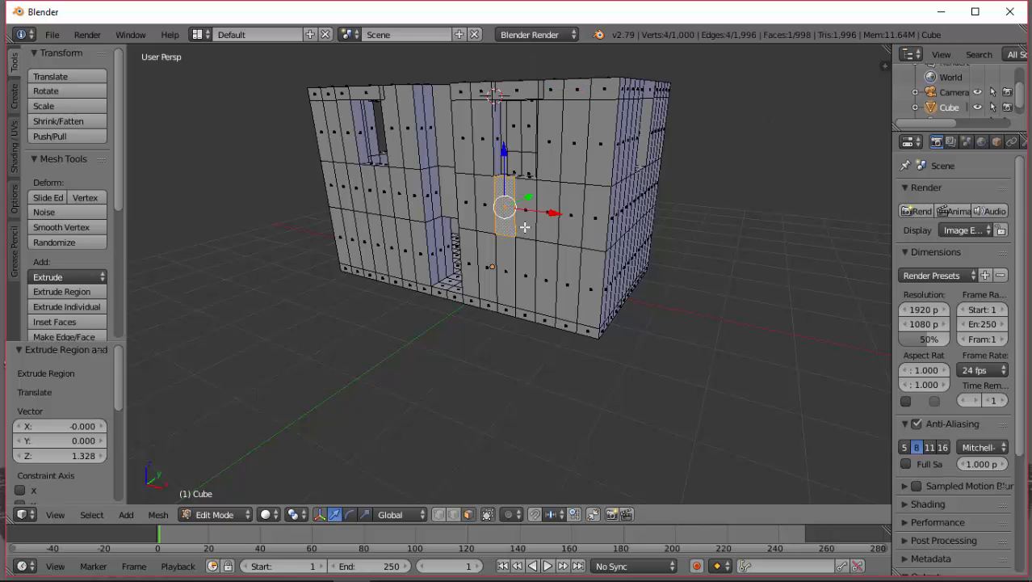
pyautogui.keyDown('ctrl'); pyautogui.rightClick(527, 216); pyautogui.keyUp('ctrl')
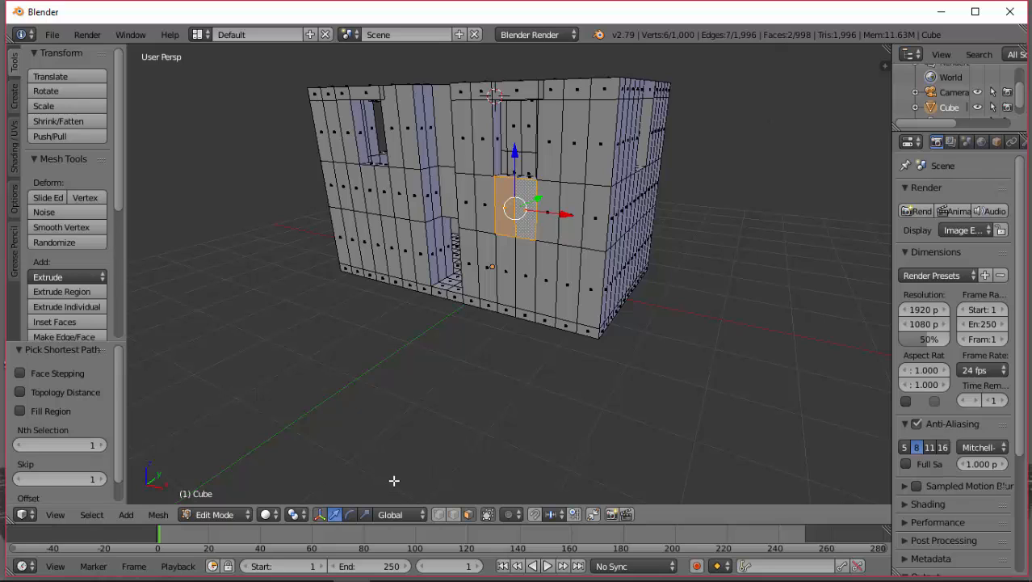
pyautogui.click(214, 514)
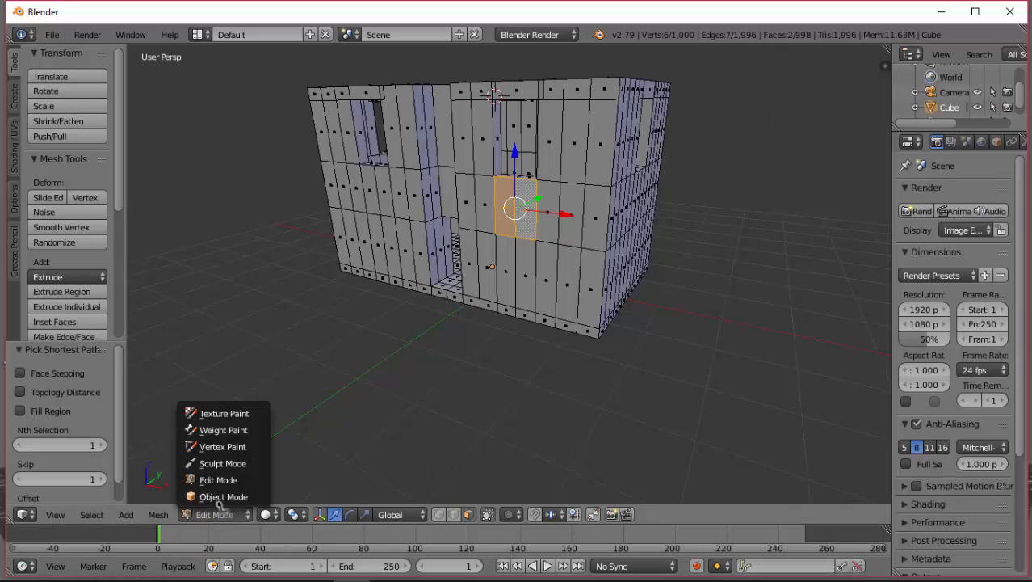
pyautogui.click(221, 497)
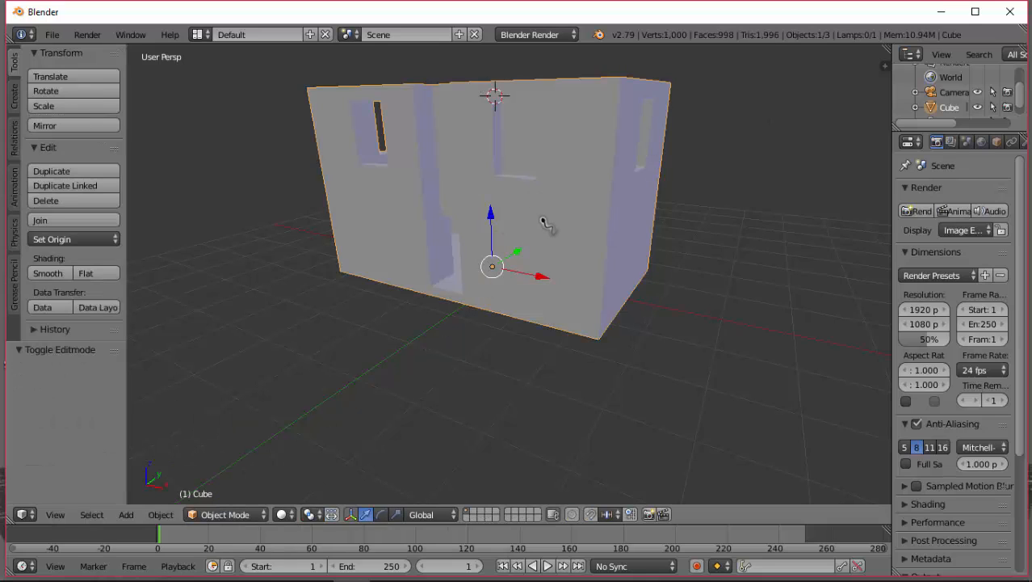
pyautogui.hotkey('ctrl', 'a')
pyautogui.hotkey('ctrl', 'a')
pyautogui.click(226, 515)
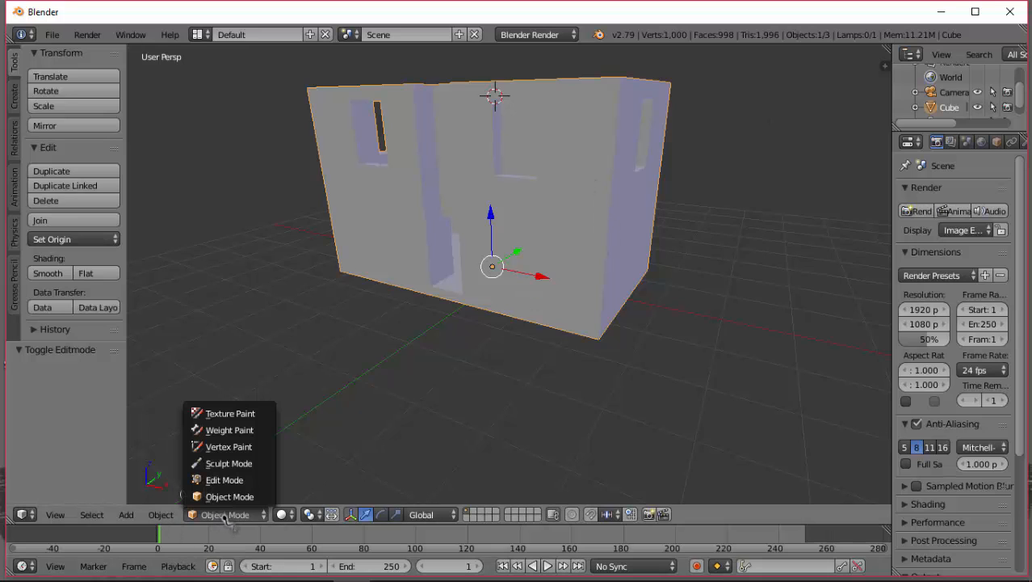
pyautogui.click(225, 480)
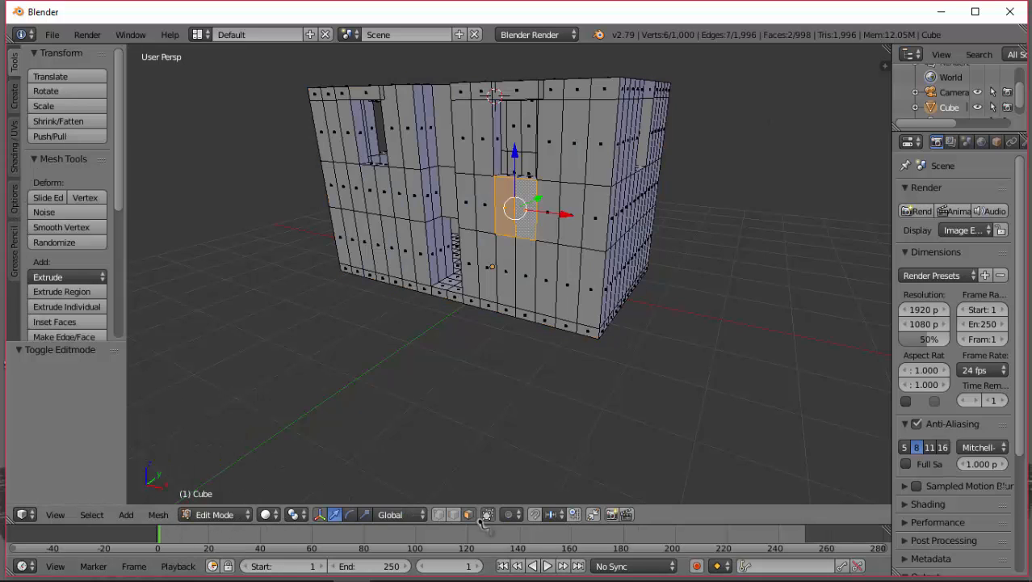
pyautogui.rightClick(549, 224)
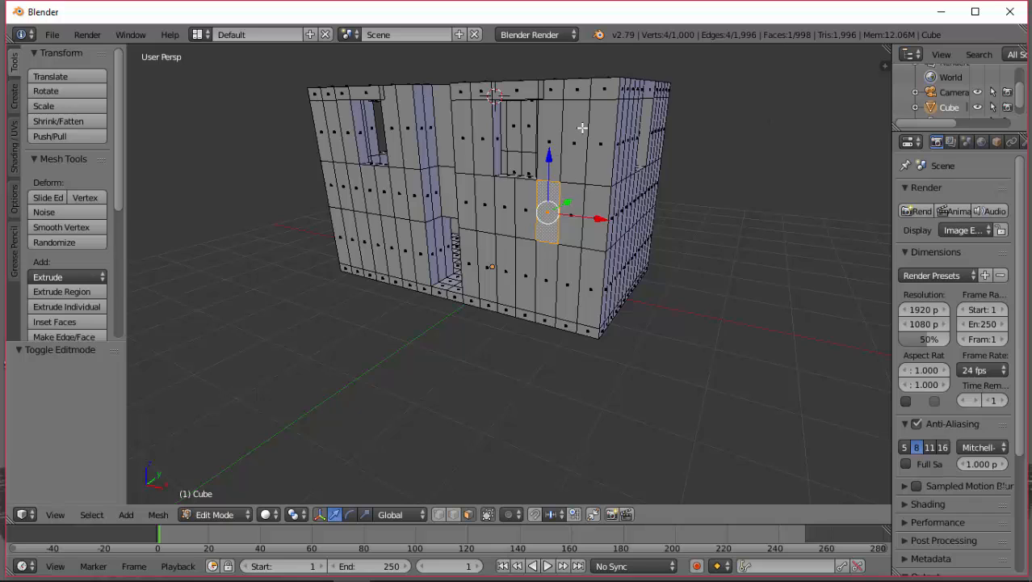
# Select the front wall faces beside the right window, the section's two top corner faces, and the full row of faces below the window.
pyautogui.moveTo(581, 128); pyautogui.dragTo(596, 127, button='middle')
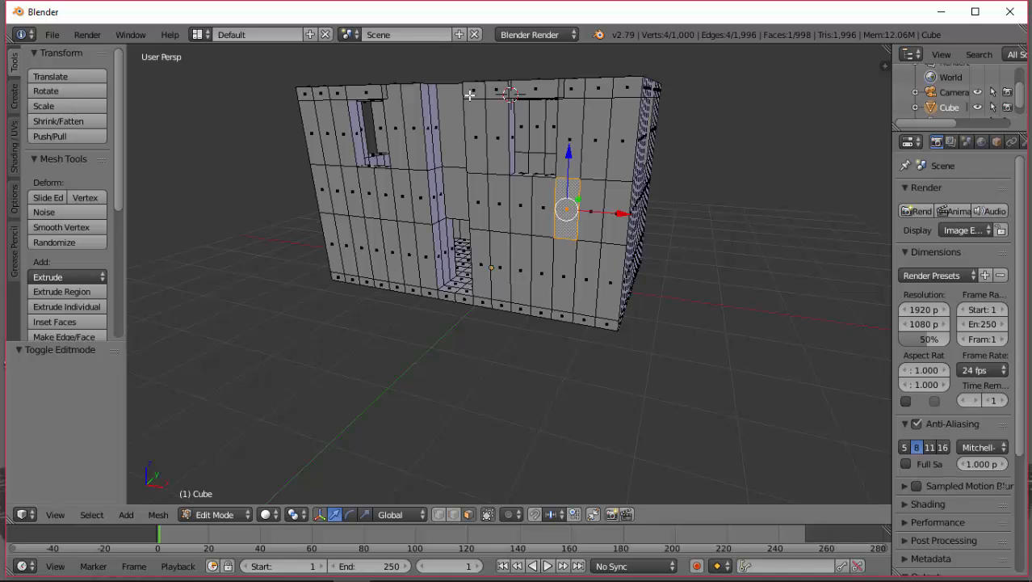
pyautogui.rightClick(470, 95)
pyautogui.keyDown('ctrl'); pyautogui.rightClick(619, 85); pyautogui.keyUp('ctrl')
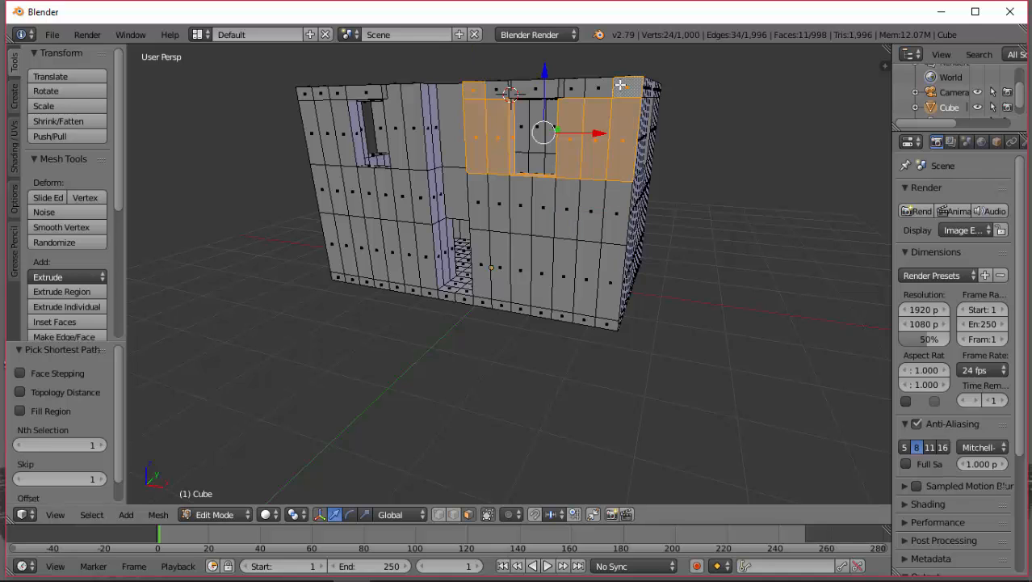
pyautogui.keyDown('shift'); pyautogui.rightClick(511, 202); pyautogui.keyUp('shift')
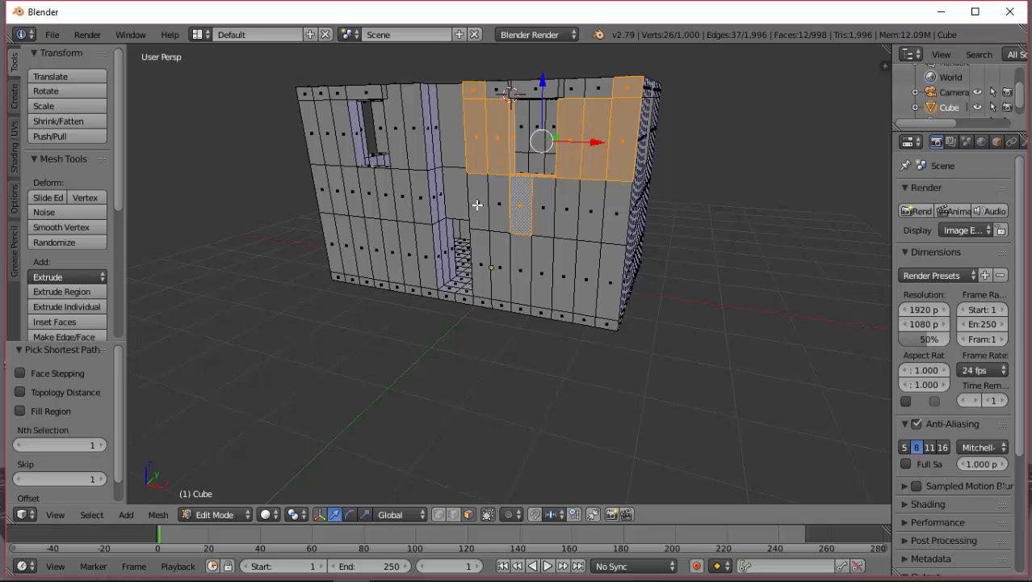
pyautogui.keyDown('ctrl'); pyautogui.rightClick(477, 205); pyautogui.keyUp('ctrl')
pyautogui.keyDown('ctrl'); pyautogui.rightClick(614, 212); pyautogui.keyUp('ctrl')
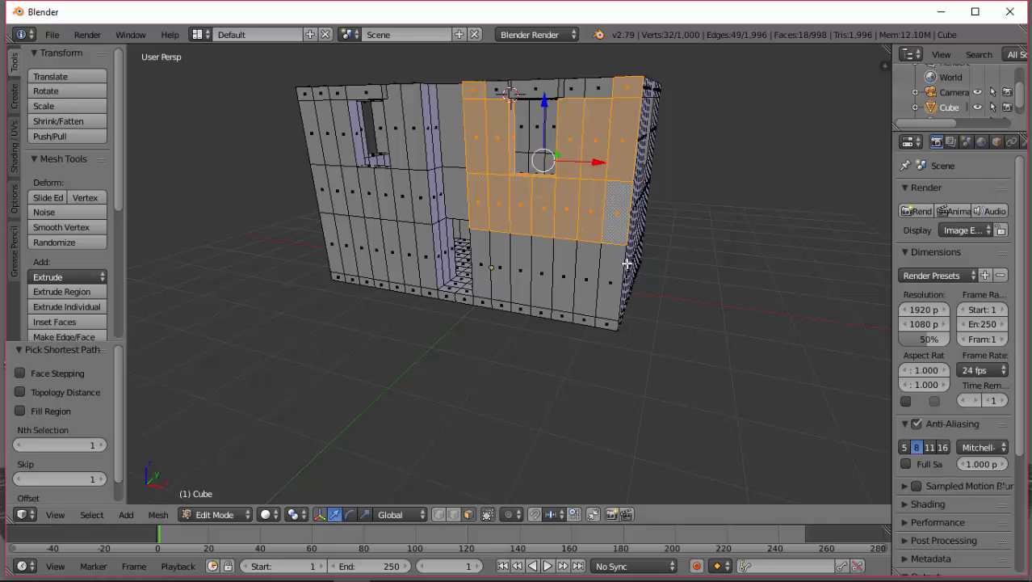
# Add the two lower rows of the right front section and the full bottom row of the front wall to the selection.
pyautogui.keyDown('ctrl'); pyautogui.rightClick(606, 303); pyautogui.keyUp('ctrl')
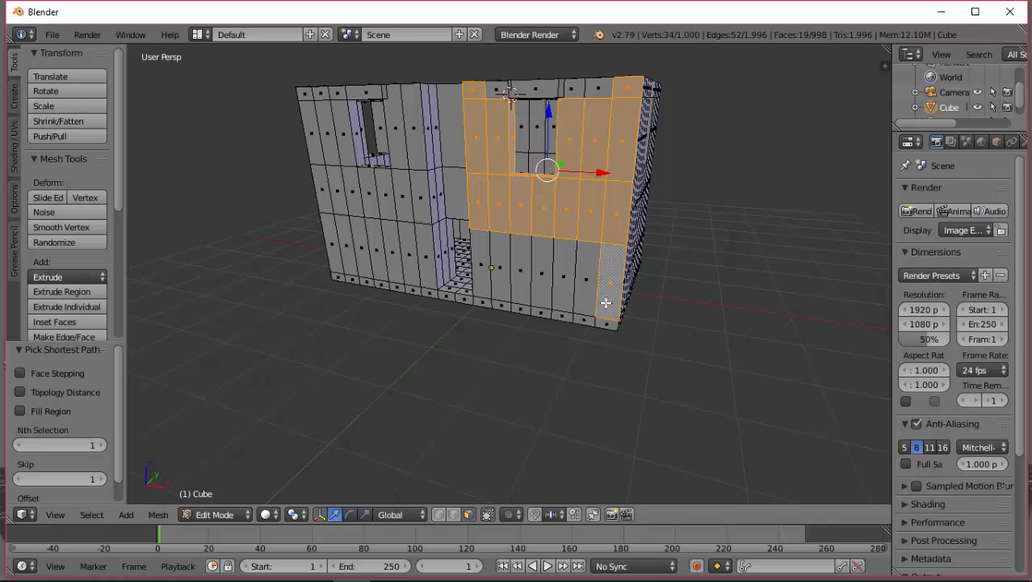
pyautogui.keyDown('ctrl'); pyautogui.rightClick(485, 284); pyautogui.keyUp('ctrl')
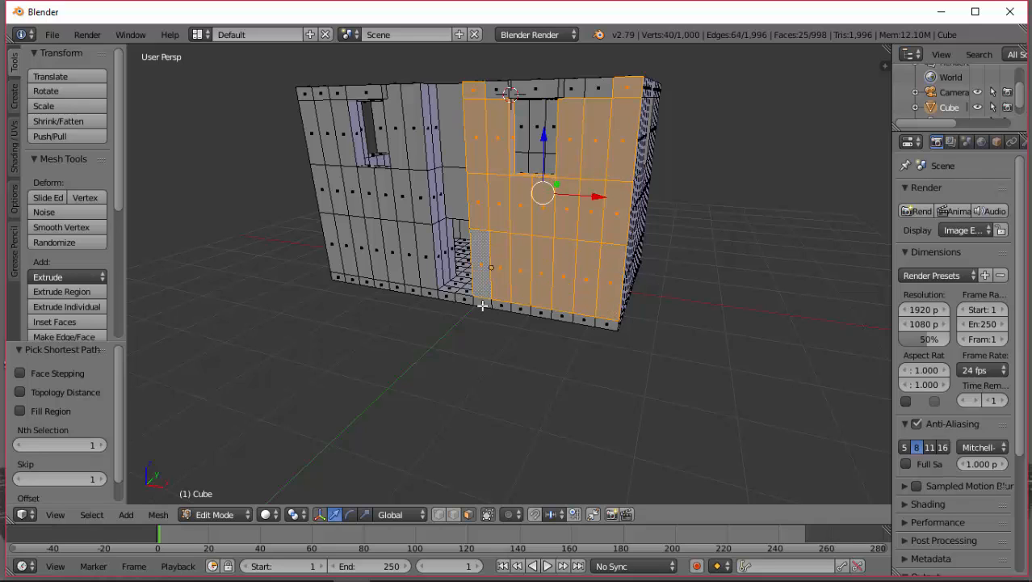
pyautogui.keyDown('ctrl'); pyautogui.rightClick(489, 303); pyautogui.keyUp('ctrl')
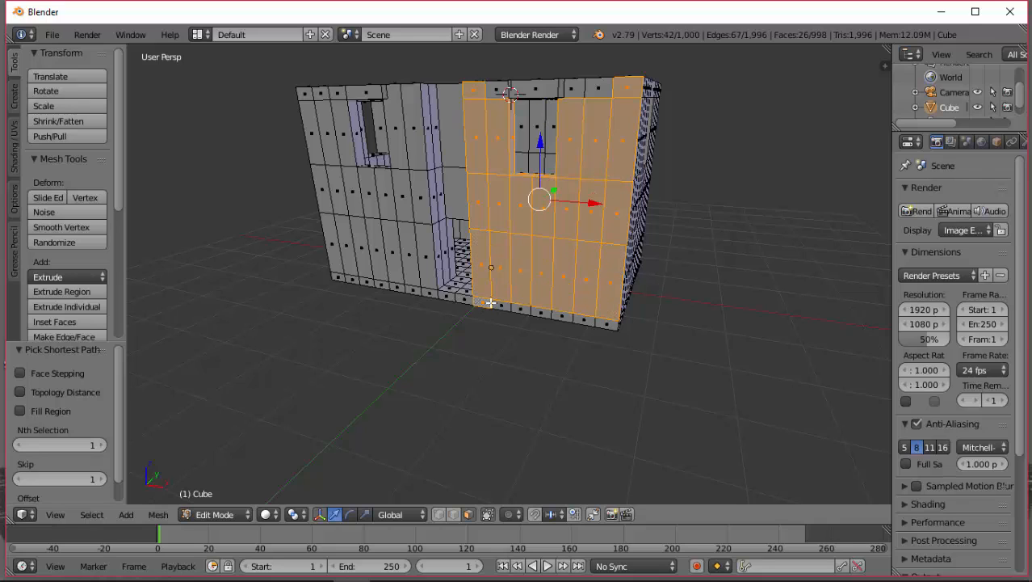
pyautogui.keyDown('ctrl'); pyautogui.rightClick(604, 326); pyautogui.keyUp('ctrl')
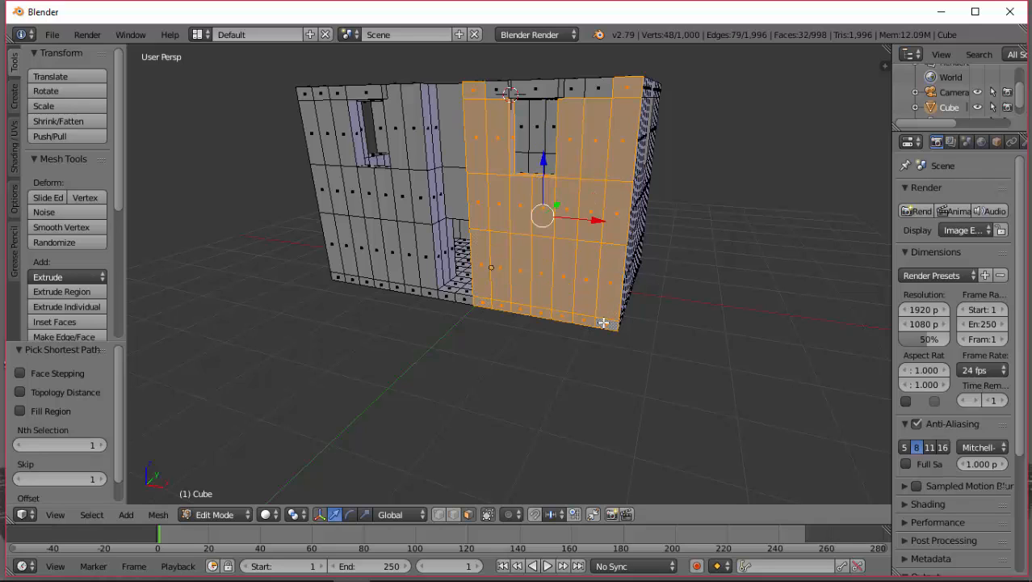
pyautogui.keyDown('ctrl'); pyautogui.rightClick(337, 273); pyautogui.keyUp('ctrl')
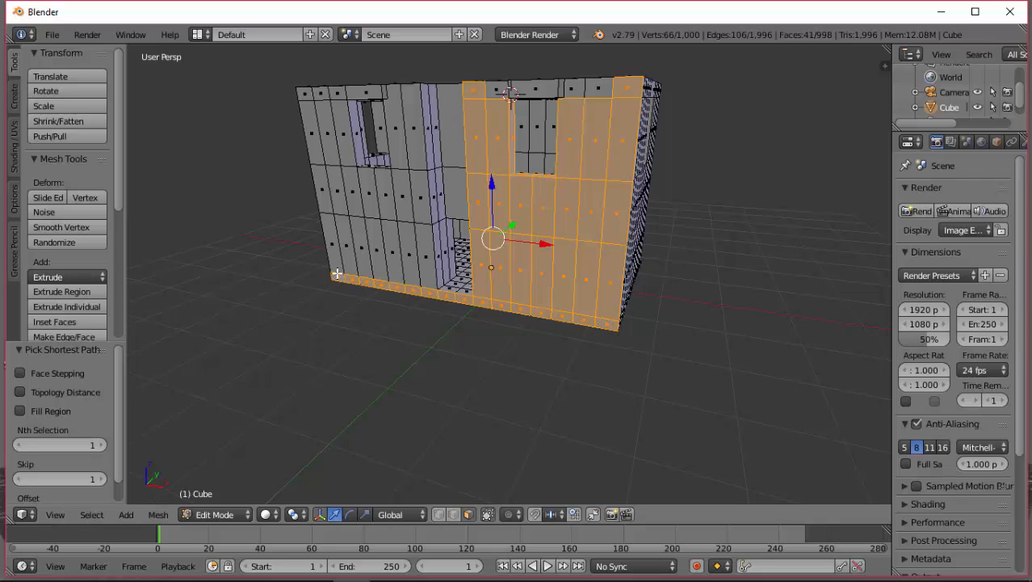
# Add the front wall's left edge column and the faces beside and below the left window's outer side to the selection.
pyautogui.keyDown('ctrl'); pyautogui.rightClick(306, 96); pyautogui.keyUp('ctrl')
pyautogui.keyDown('ctrl'); pyautogui.rightClick(341, 96); pyautogui.keyUp('ctrl')
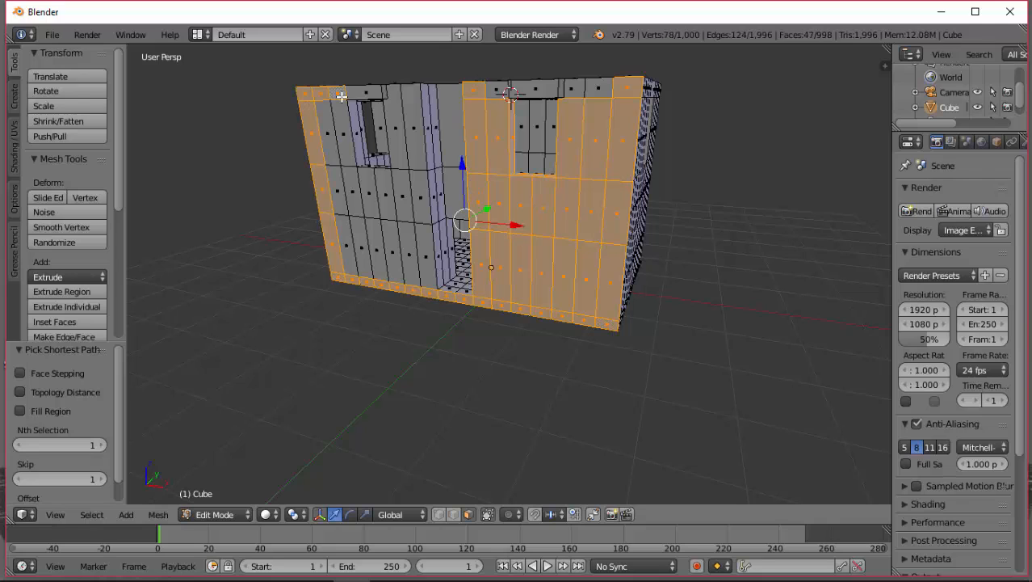
pyautogui.keyDown('ctrl'); pyautogui.rightClick(334, 134); pyautogui.keyUp('ctrl')
pyautogui.keyDown('ctrl'); pyautogui.rightClick(349, 157); pyautogui.keyUp('ctrl')
pyautogui.keyDown('ctrl'); pyautogui.rightClick(352, 222); pyautogui.keyUp('ctrl')
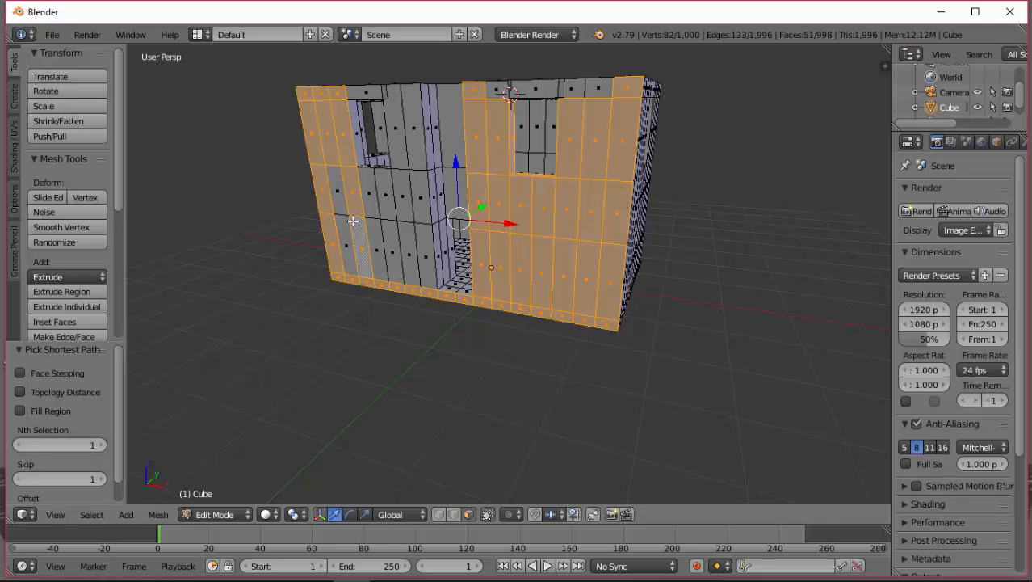
pyautogui.keyDown('ctrl'); pyautogui.rightClick(337, 189); pyautogui.keyUp('ctrl')
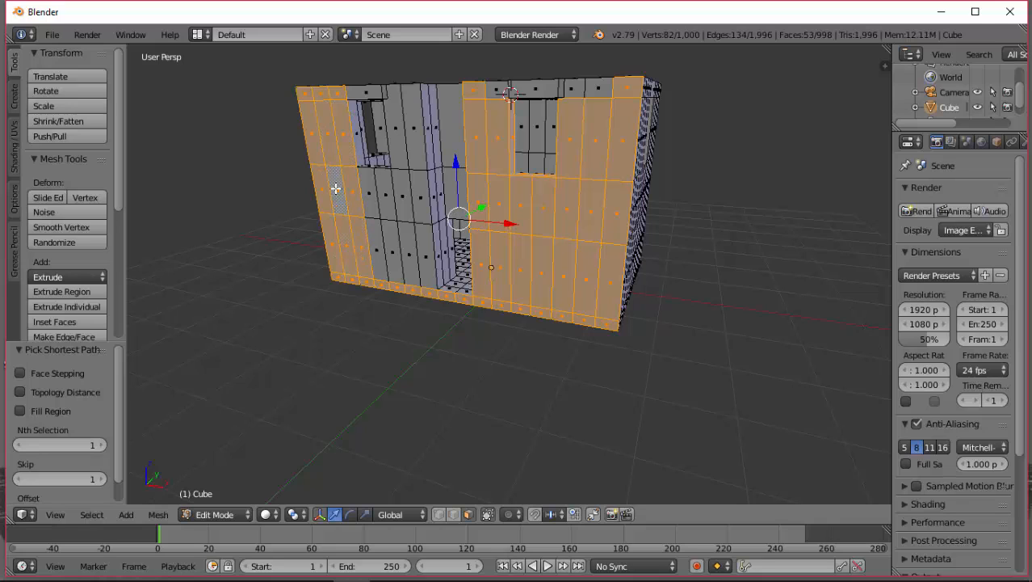
# Add the remaining front faces below the left window and the faces between that window and the doorway to the selection.
pyautogui.keyDown('ctrl'); pyautogui.rightClick(415, 203); pyautogui.keyUp('ctrl')
pyautogui.keyDown('ctrl'); pyautogui.rightClick(421, 250); pyautogui.keyUp('ctrl')
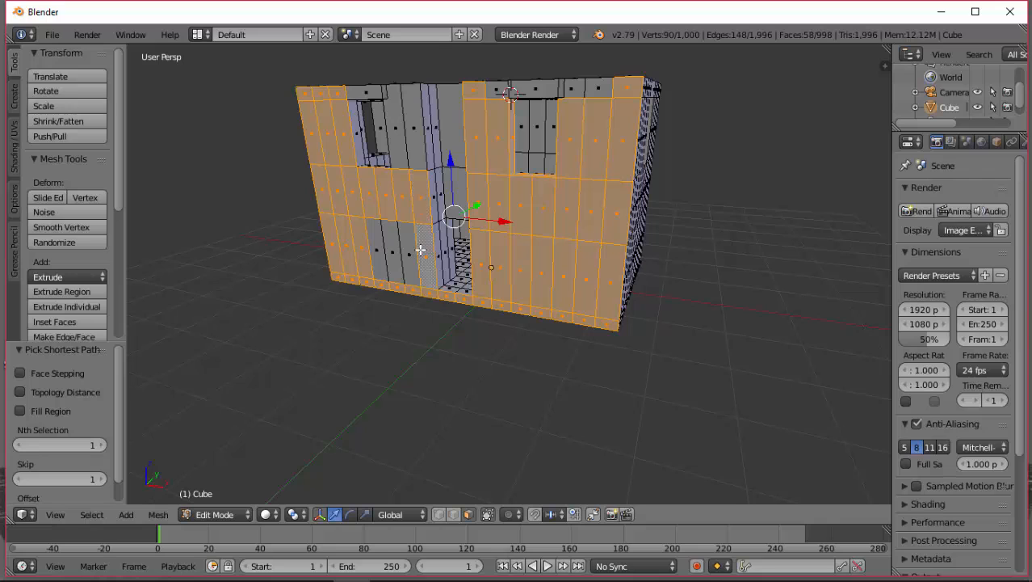
pyautogui.keyDown('ctrl'); pyautogui.rightClick(377, 257); pyautogui.keyUp('ctrl')
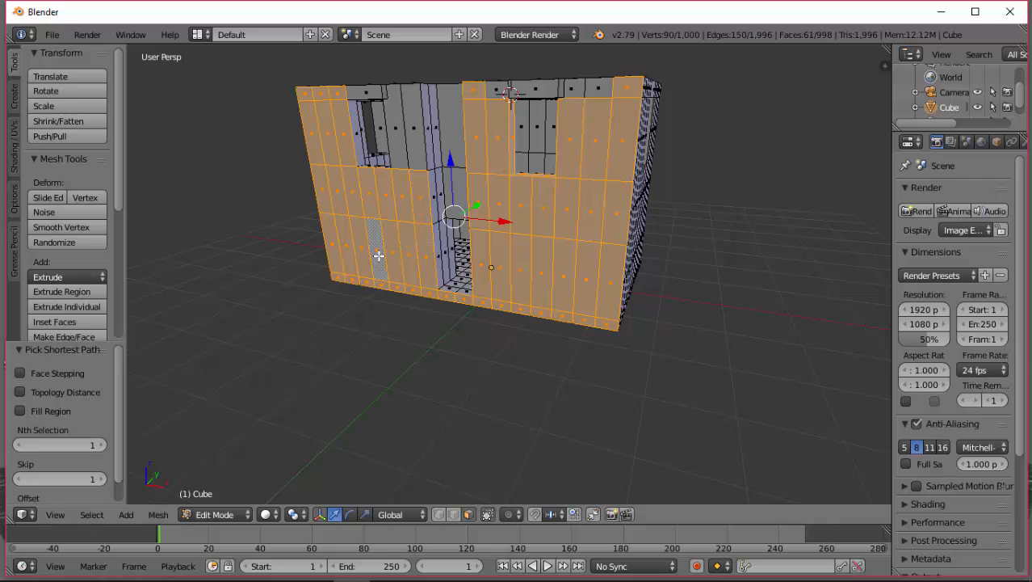
pyautogui.keyDown('ctrl'); pyautogui.rightClick(402, 109); pyautogui.keyUp('ctrl')
pyautogui.keyDown('ctrl'); pyautogui.rightClick(415, 122); pyautogui.keyUp('ctrl')
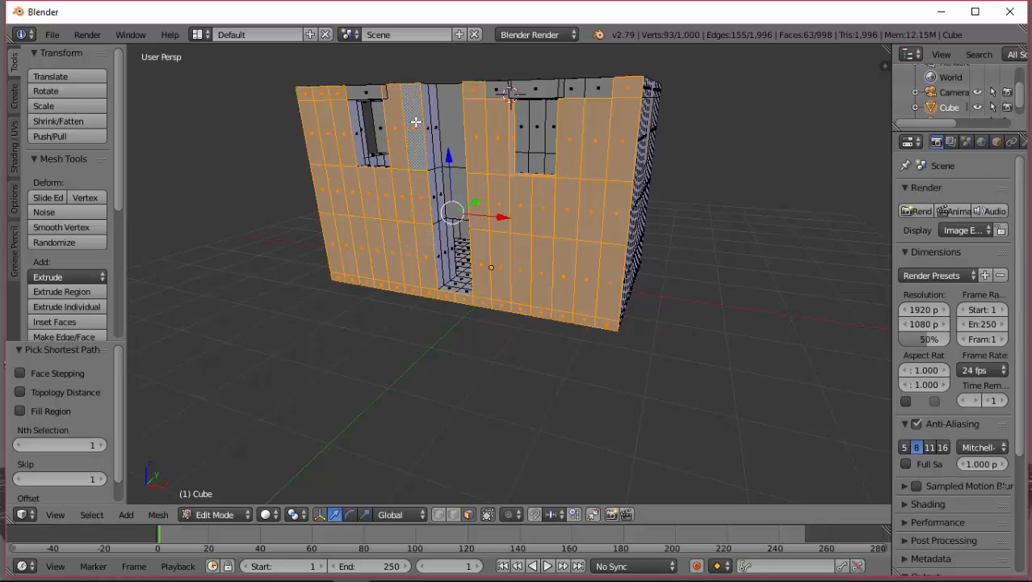
# Add the lintel faces above both front windows and the remaining top-row faces of the right section to the selection.
pyautogui.keyDown('ctrl'); pyautogui.rightClick(363, 96); pyautogui.keyUp('ctrl')
pyautogui.keyDown('ctrl'); pyautogui.rightClick(492, 89); pyautogui.keyUp('ctrl')
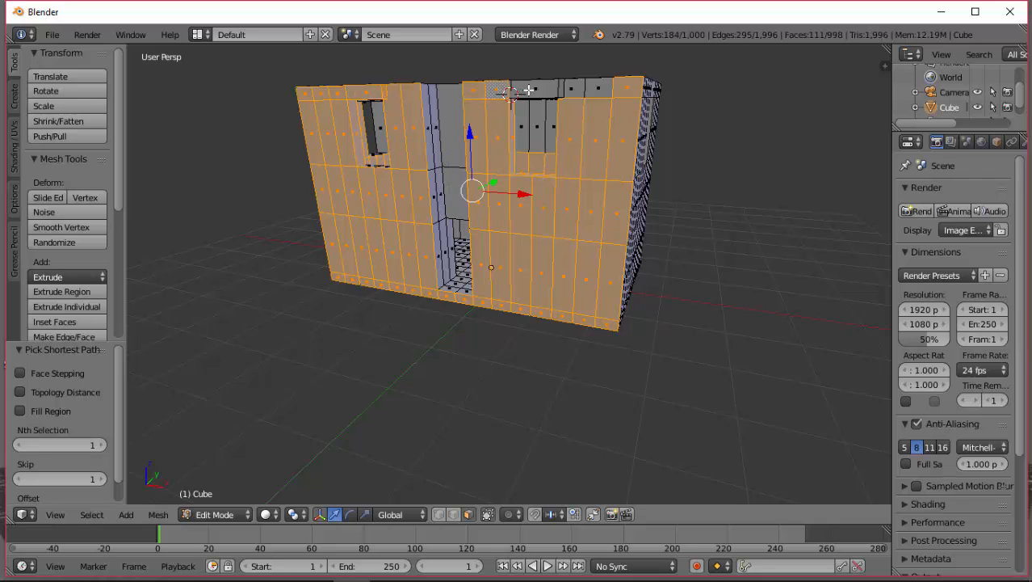
pyautogui.keyDown('ctrl'); pyautogui.rightClick(529, 88); pyautogui.keyUp('ctrl')
pyautogui.keyDown('ctrl'); pyautogui.rightClick(577, 90); pyautogui.keyUp('ctrl')
pyautogui.keyDown('ctrl'); pyautogui.rightClick(592, 88); pyautogui.keyUp('ctrl')
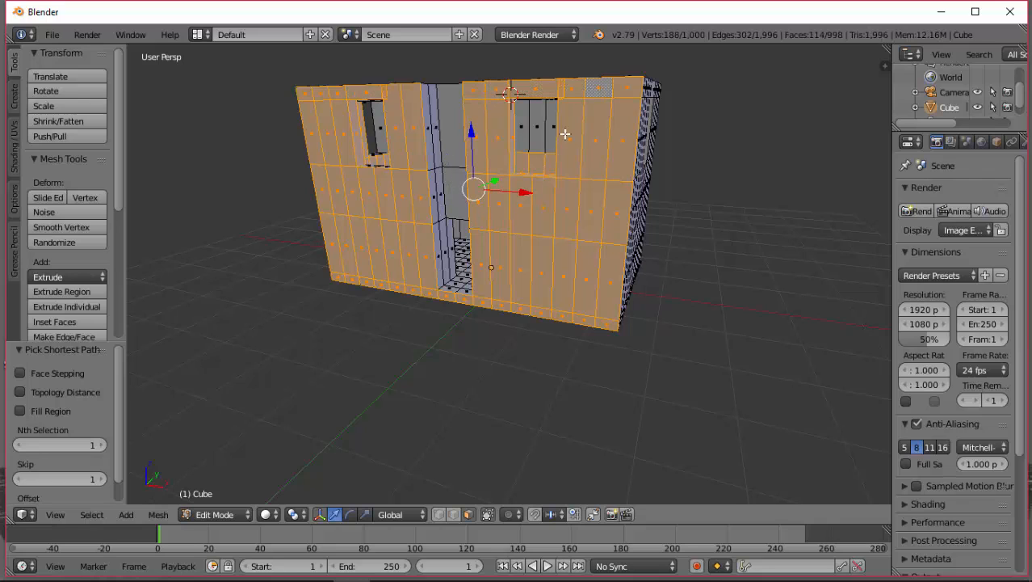
# Add the recessed panel above the doorway and the faces along the doorway's right inner side to the selection.
pyautogui.moveTo(526, 211); pyautogui.dragTo(499, 191, button='middle')
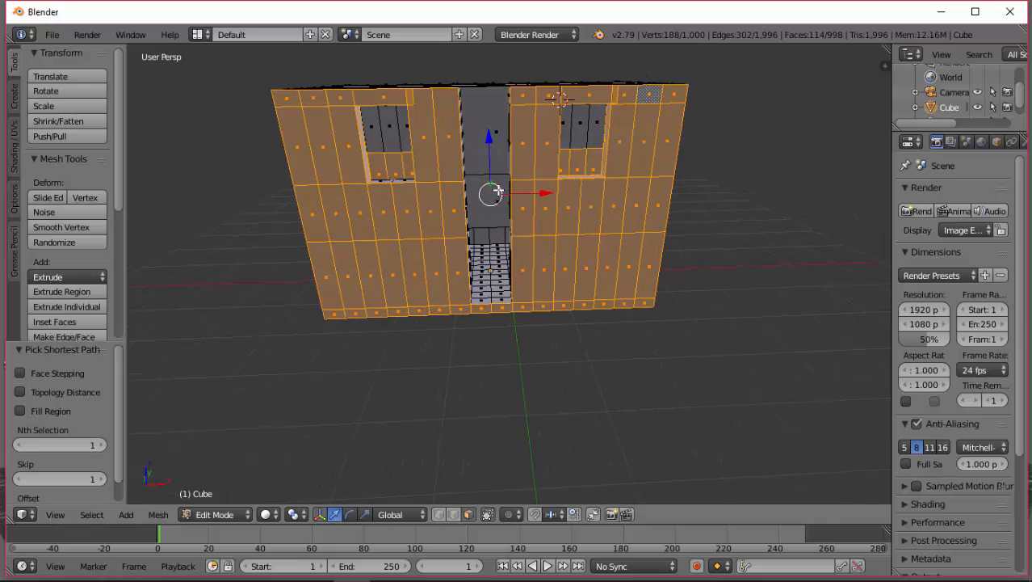
pyautogui.keyDown('ctrl'); pyautogui.rightClick(499, 191); pyautogui.keyUp('ctrl')
pyautogui.moveTo(480, 135); pyautogui.dragTo(570, 164, button='middle')
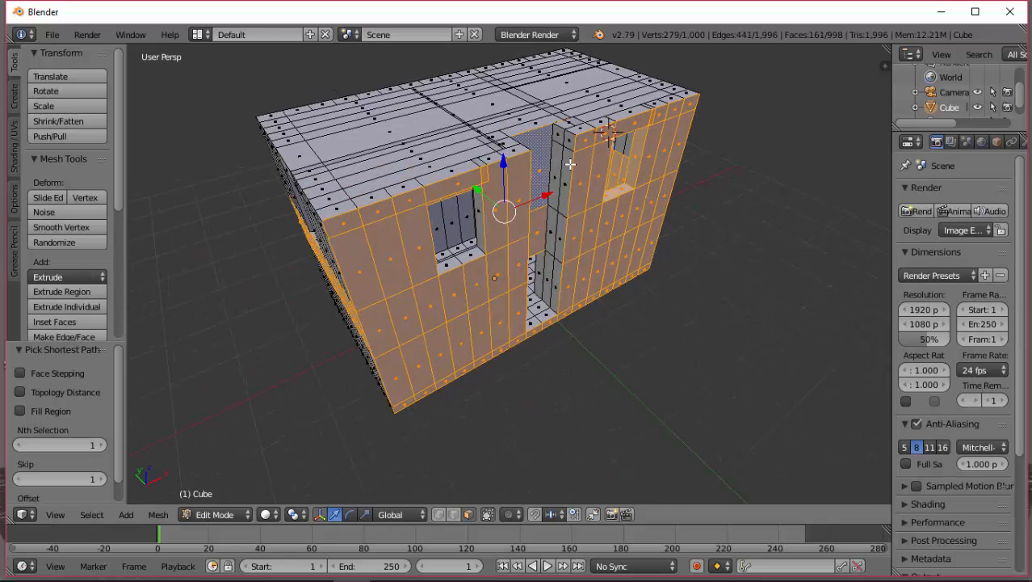
pyautogui.keyDown('ctrl'); pyautogui.rightClick(561, 137); pyautogui.keyUp('ctrl')
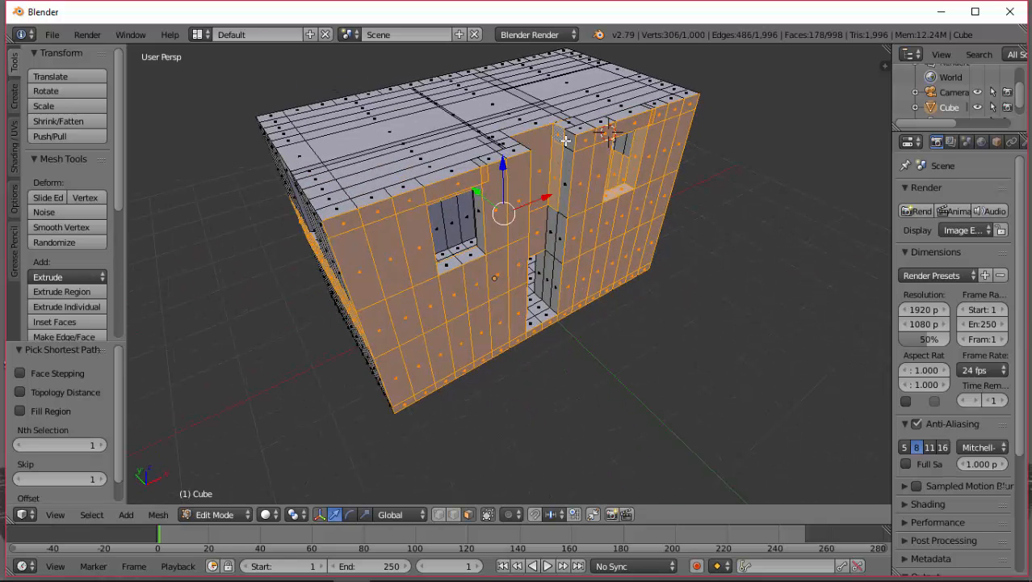
pyautogui.keyDown('ctrl'); pyautogui.rightClick(567, 142); pyautogui.keyUp('ctrl')
pyautogui.keyDown('ctrl'); pyautogui.rightClick(570, 174); pyautogui.keyUp('ctrl')
pyautogui.keyDown('ctrl'); pyautogui.rightClick(553, 238); pyautogui.keyUp('ctrl')
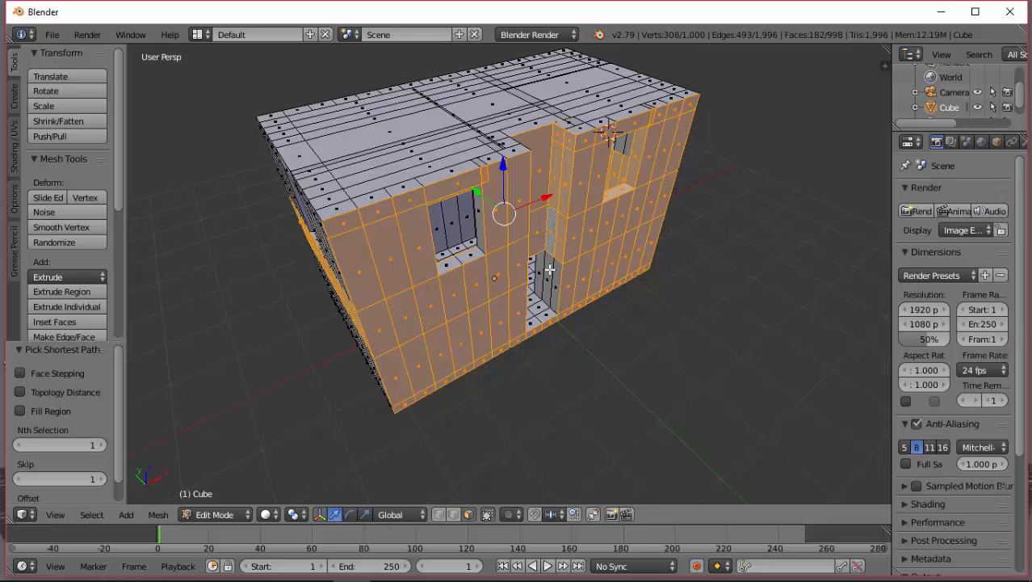
pyautogui.keyDown('ctrl'); pyautogui.rightClick(548, 268); pyautogui.keyUp('ctrl')
pyautogui.keyDown('ctrl'); pyautogui.rightClick(553, 290); pyautogui.keyUp('ctrl')
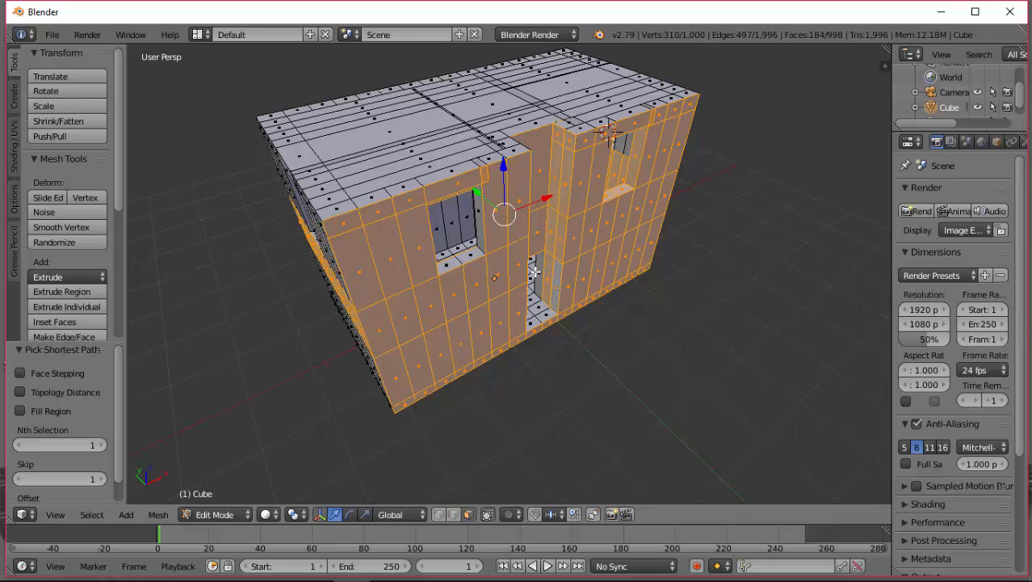
pyautogui.keyDown('ctrl'); pyautogui.rightClick(536, 268); pyautogui.keyUp('ctrl')
# Add the faces along the doorway's left inner side, from floor to top, to the selection.
pyautogui.moveTo(536, 269); pyautogui.dragTo(408, 250, button='middle')
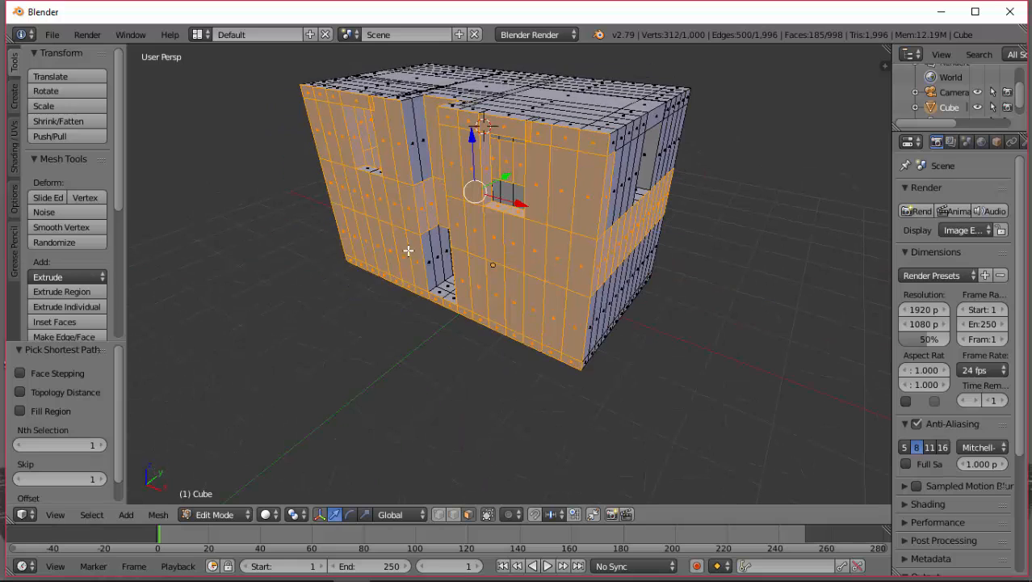
pyautogui.keyDown('ctrl'); pyautogui.rightClick(444, 247); pyautogui.keyUp('ctrl')
pyautogui.keyDown('ctrl'); pyautogui.rightClick(437, 252); pyautogui.keyUp('ctrl')
pyautogui.keyDown('ctrl'); pyautogui.rightClick(432, 258); pyautogui.keyUp('ctrl')
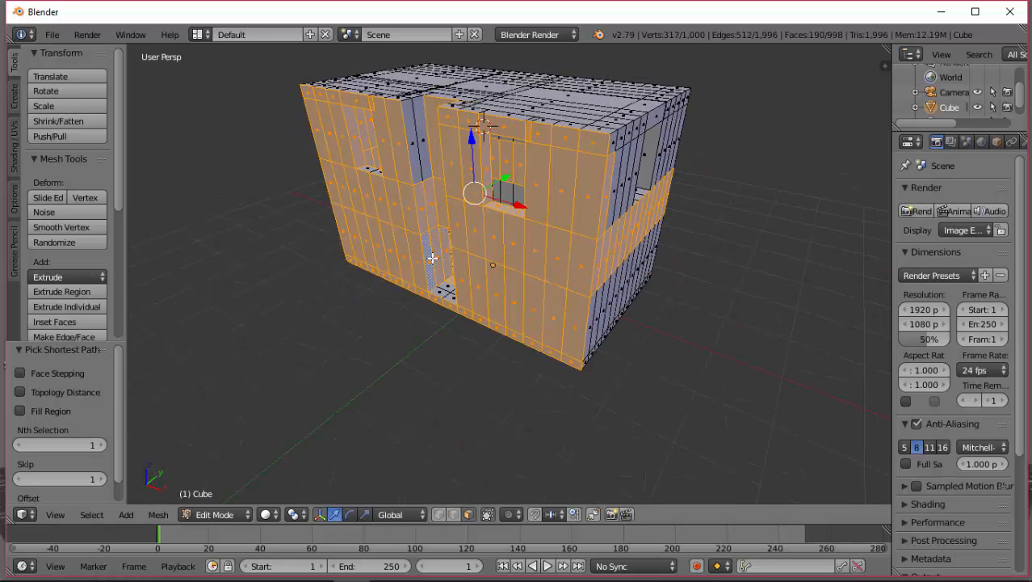
pyautogui.keyDown('ctrl'); pyautogui.rightClick(413, 134); pyautogui.keyUp('ctrl')
pyautogui.keyDown('ctrl'); pyautogui.rightClick(419, 131); pyautogui.keyUp('ctrl')
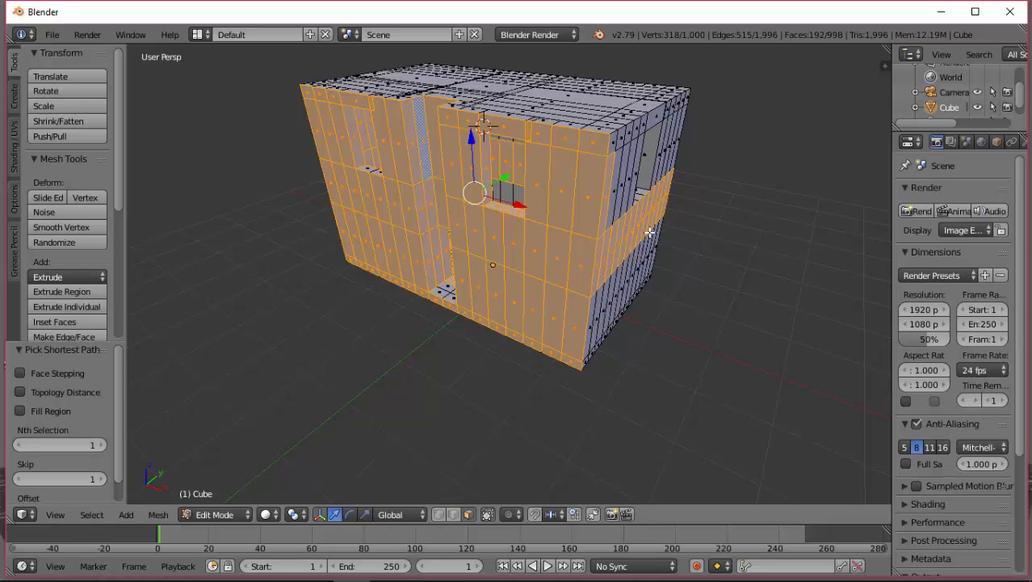
# Deselect the stray faces on the building's side walls and the stray face inside the doorway.
pyautogui.moveTo(649, 234); pyautogui.dragTo(596, 236, button='middle')
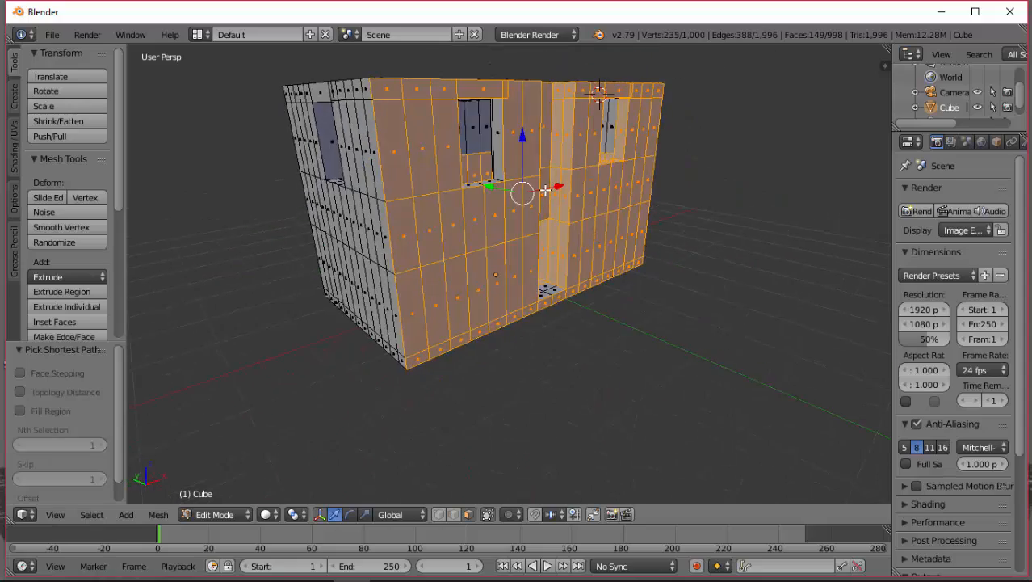
pyautogui.moveTo(546, 189); pyautogui.dragTo(454, 240, button='middle')
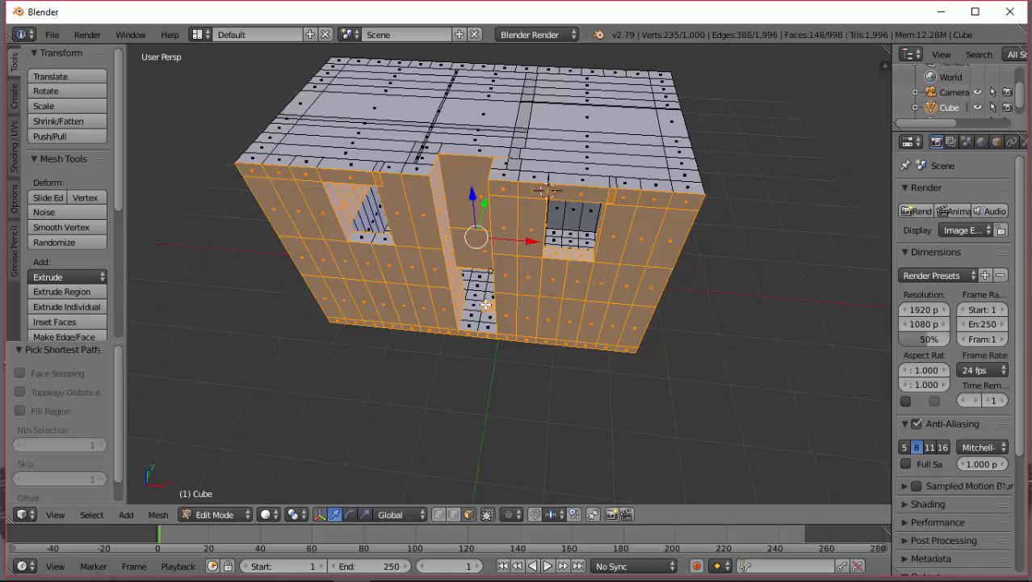
pyautogui.keyDown('shift'); pyautogui.rightClick(486, 305); pyautogui.keyUp('shift')
# Widen the properties area, display the cube's material settings, and add a second material slot with a new material.
pyautogui.click(899, 254)
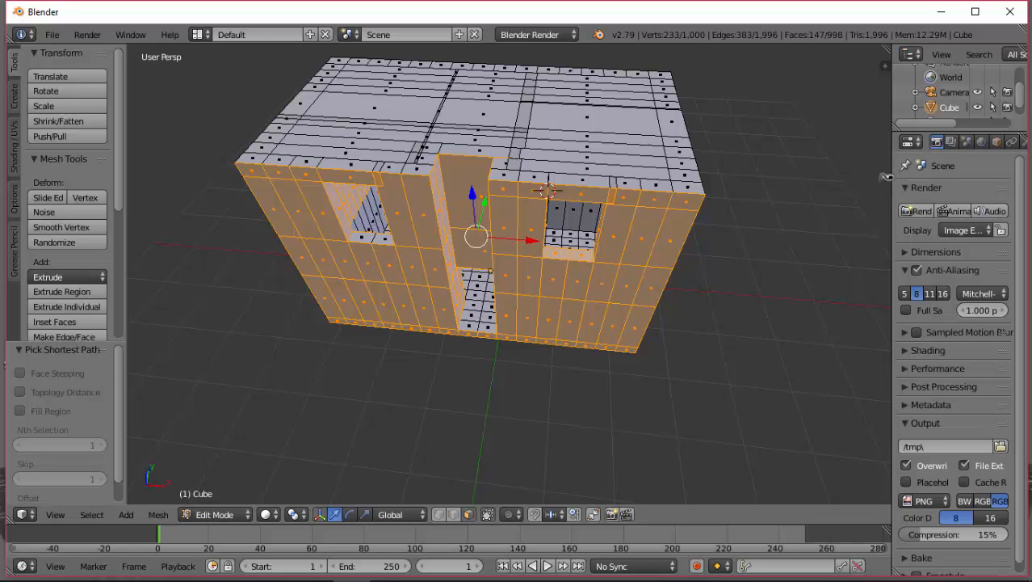
pyautogui.moveTo(894, 178); pyautogui.dragTo(787, 179)
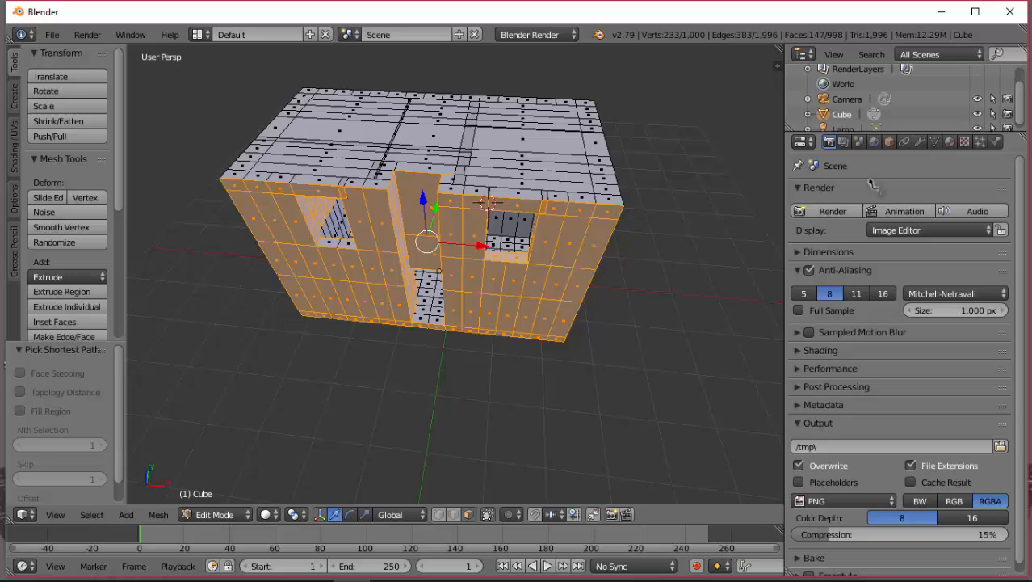
pyautogui.click(950, 142)
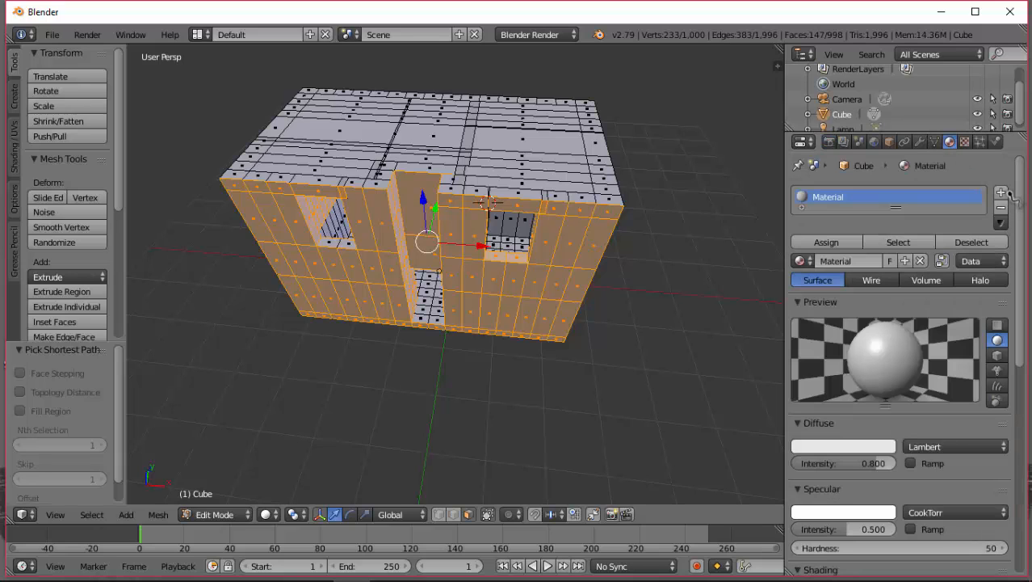
pyautogui.click(1001, 193)
pyautogui.click(901, 295)
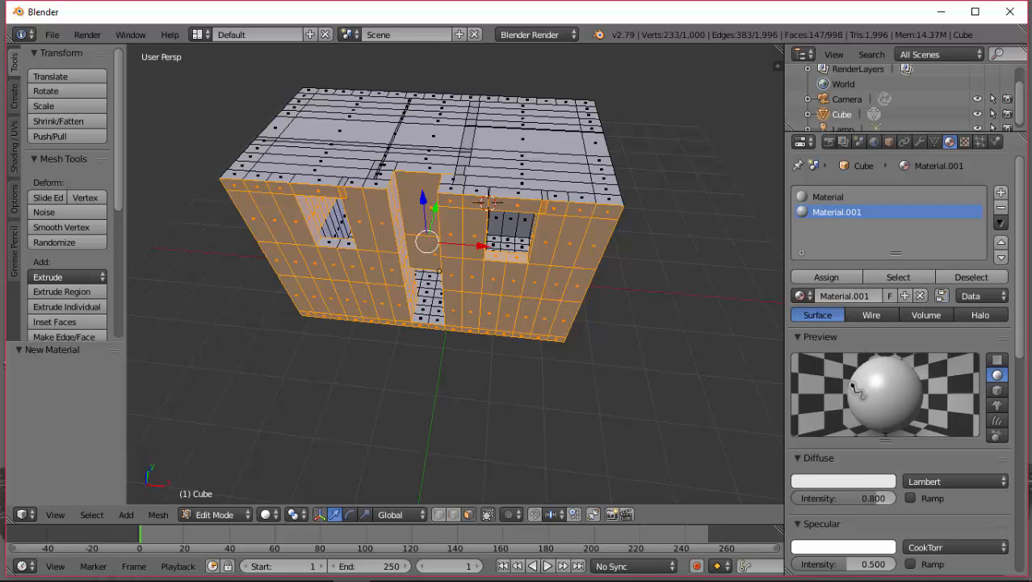
# Set the new material's diffuse colour to bright green and assign it to the selected front wall faces.
pyautogui.click(840, 482)
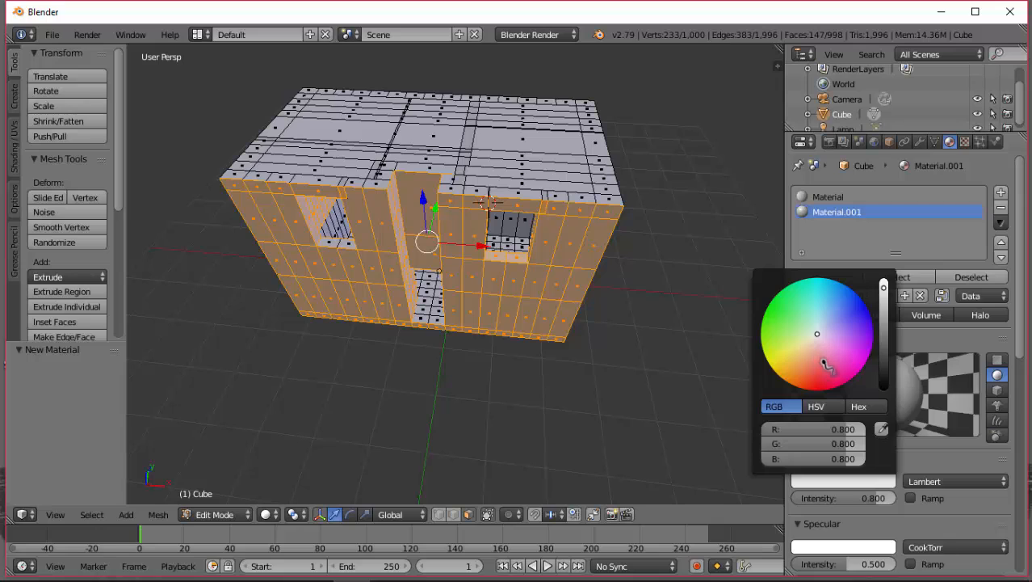
pyautogui.click(774, 343)
pyautogui.moveTo(774, 344); pyautogui.dragTo(774, 307)
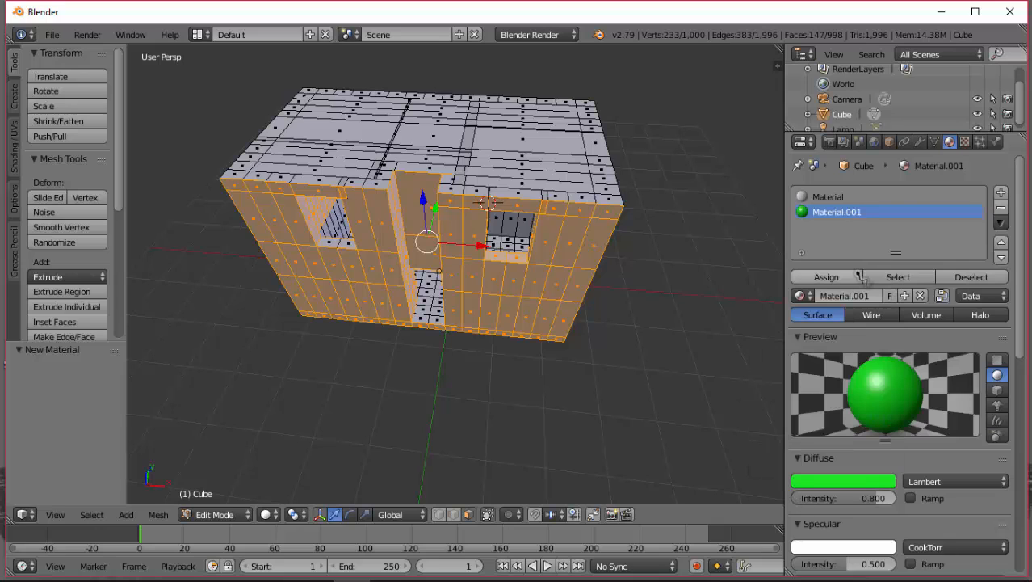
pyautogui.click(830, 277)
# Select the side wall's upper faces from the green front wall's corner to the window, including the row along the roof edge.
pyautogui.moveTo(565, 267); pyautogui.dragTo(513, 214, button='middle')
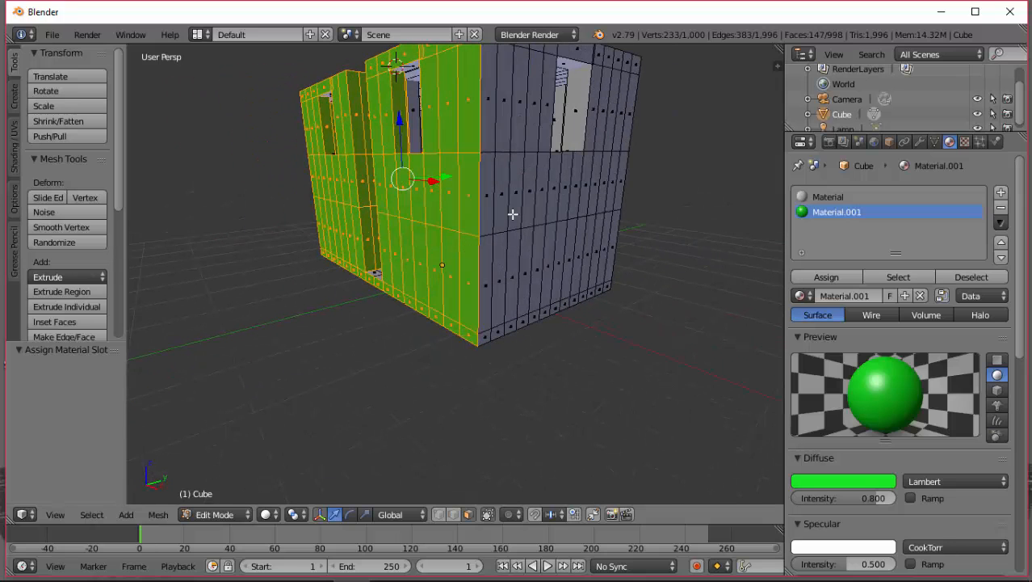
pyautogui.rightClick(490, 117)
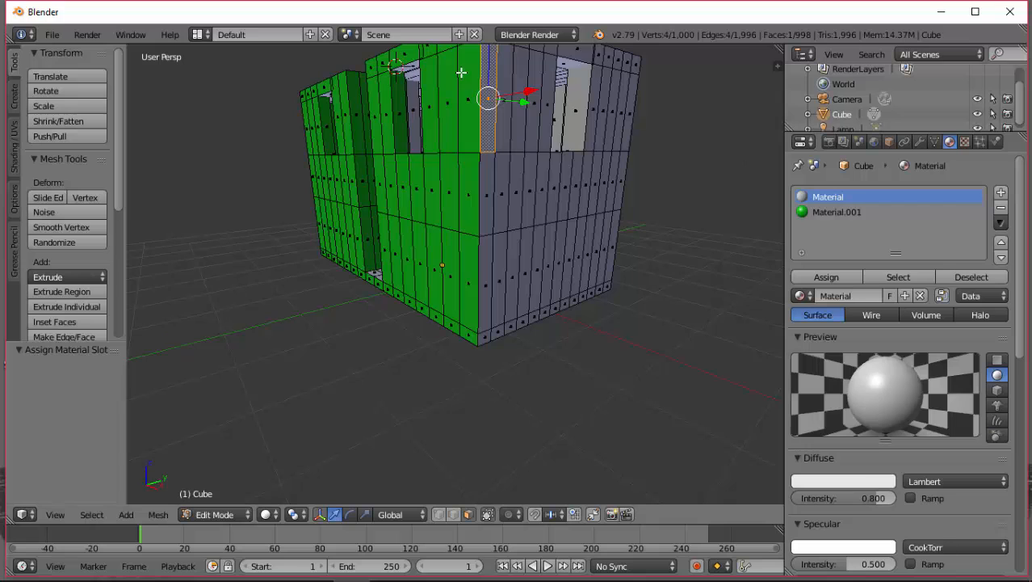
pyautogui.scroll(2, 462, 73)
pyautogui.scroll(-3, 476, 76)
pyautogui.scroll(-1, 558, 101)
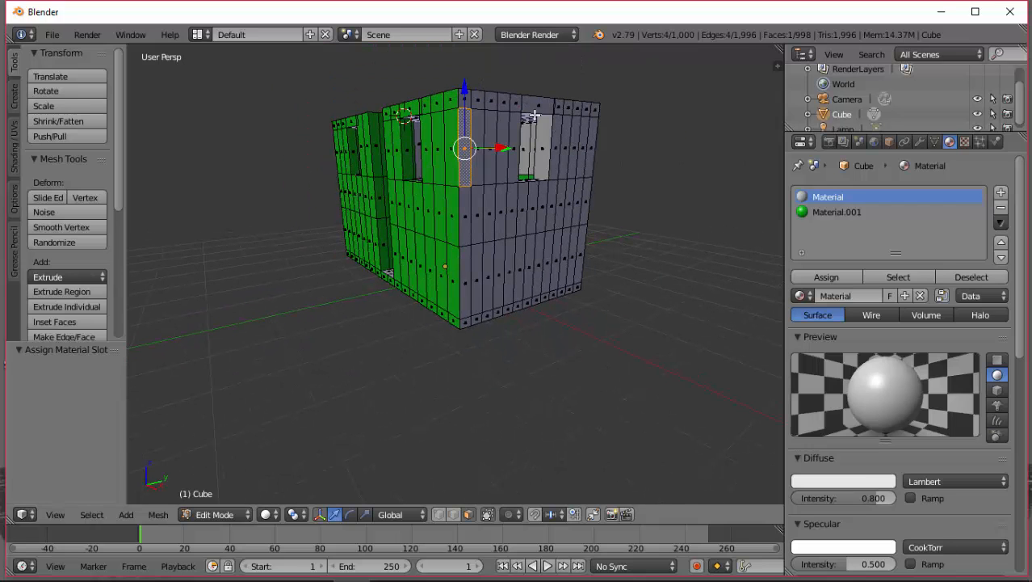
pyautogui.keyDown('ctrl'); pyautogui.click(517, 144); pyautogui.keyUp('ctrl')
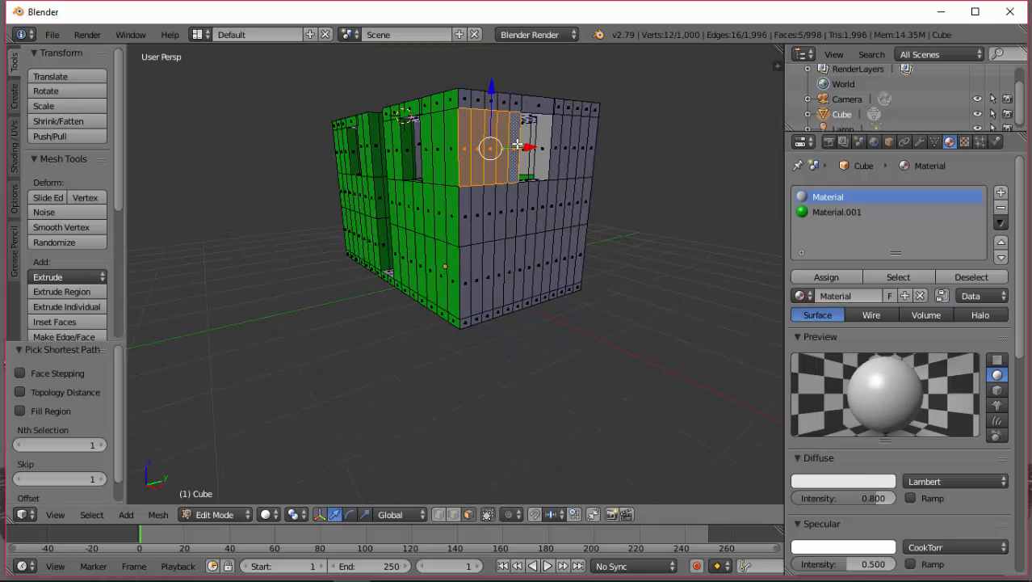
pyautogui.keyDown('ctrl'); pyautogui.click(472, 96); pyautogui.keyUp('ctrl')
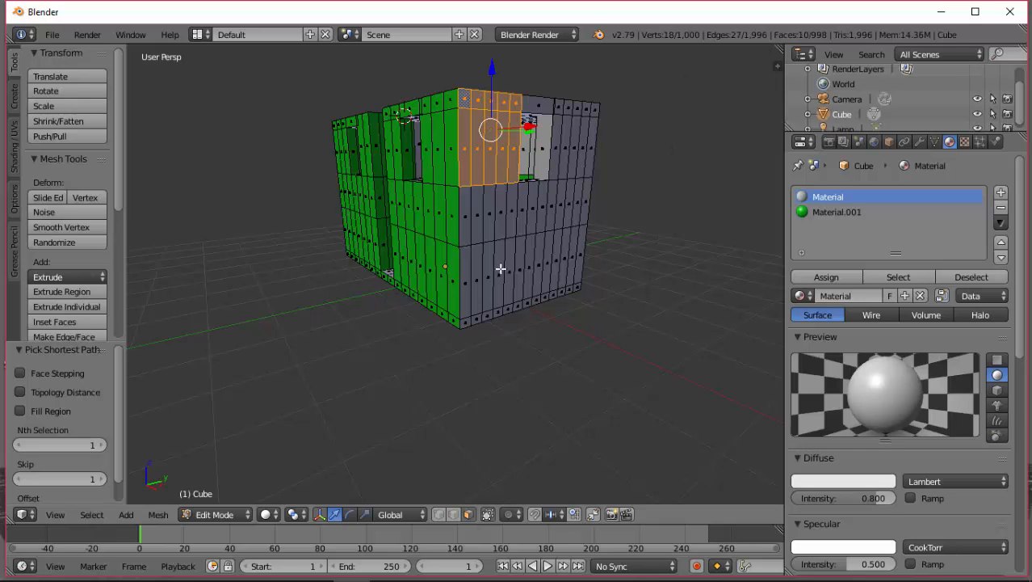
# Add the side wall's lower faces near the green corner, from below the window level down to the base, to the selection.
pyautogui.moveTo(501, 269); pyautogui.dragTo(491, 288, button='middle')
pyautogui.keyDown('ctrl'); pyautogui.click(508, 306); pyautogui.keyUp('ctrl')
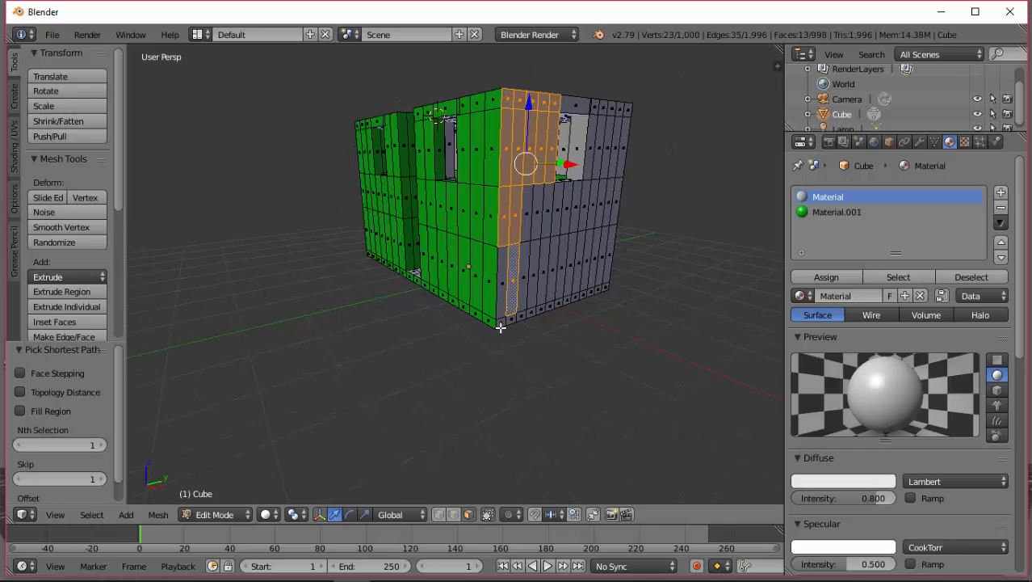
pyautogui.keyDown('ctrl'); pyautogui.rightClick(501, 322); pyautogui.keyUp('ctrl')
pyautogui.keyDown('ctrl'); pyautogui.rightClick(541, 307); pyautogui.keyUp('ctrl')
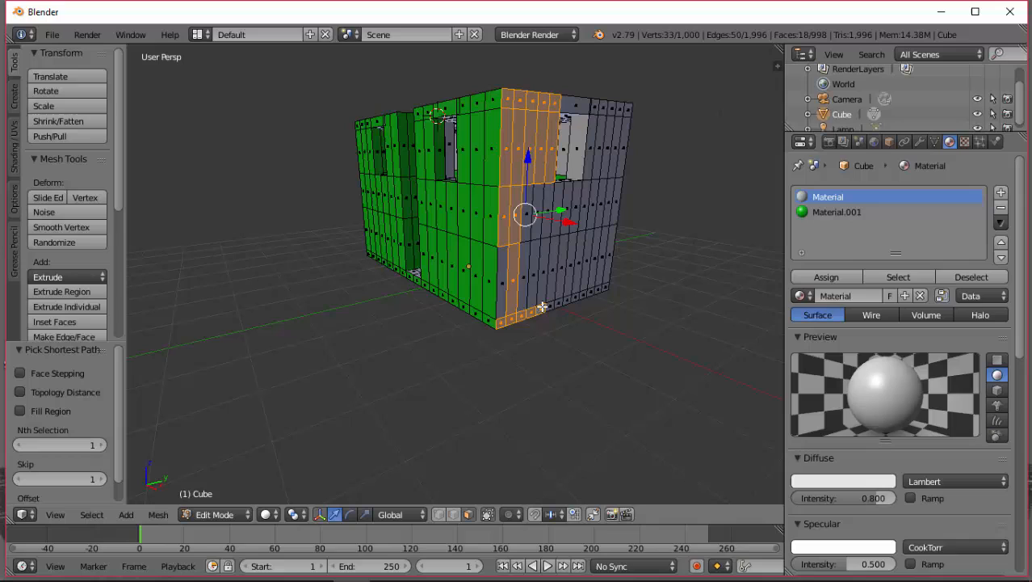
pyautogui.keyDown('ctrl'); pyautogui.rightClick(500, 289); pyautogui.keyUp('ctrl')
pyautogui.keyDown('ctrl'); pyautogui.rightClick(541, 213); pyautogui.keyUp('ctrl')
pyautogui.keyDown('ctrl'); pyautogui.rightClick(551, 223); pyautogui.keyUp('ctrl')
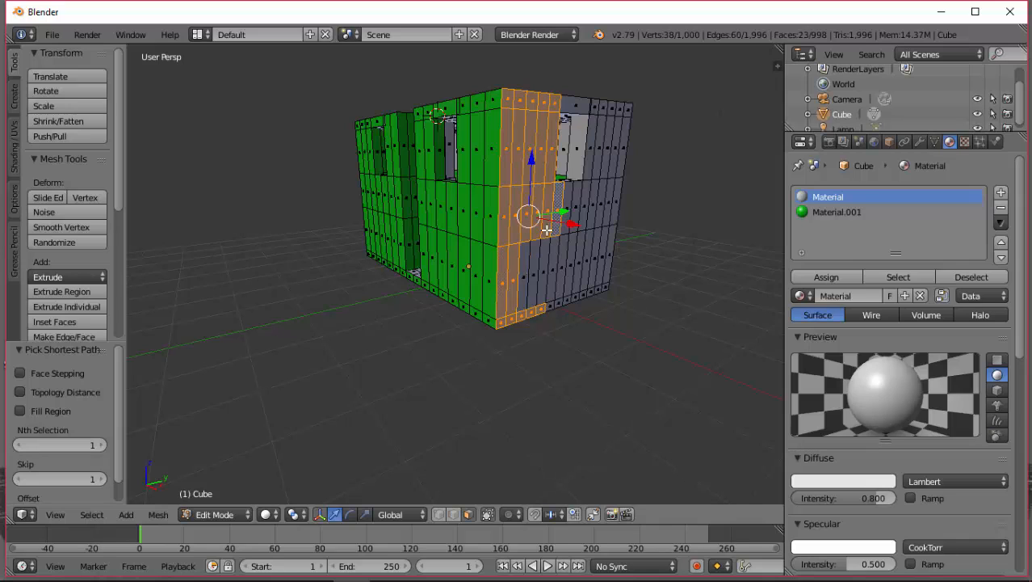
pyautogui.keyDown('ctrl'); pyautogui.rightClick(538, 261); pyautogui.keyUp('ctrl')
pyautogui.keyDown('ctrl'); pyautogui.rightClick(524, 284); pyautogui.keyUp('ctrl')
pyautogui.keyDown('ctrl'); pyautogui.rightClick(546, 269); pyautogui.keyUp('ctrl')
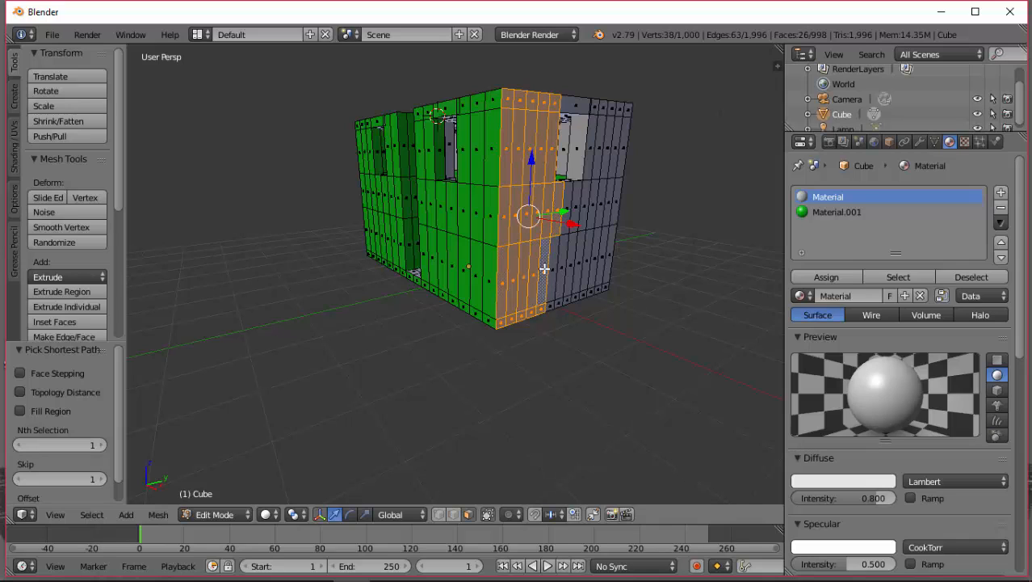
# Add the faces beneath the side window, the upper faces on its far side and the face above it to the selection.
pyautogui.keyDown('ctrl'); pyautogui.rightClick(553, 256); pyautogui.keyUp('ctrl')
pyautogui.keyDown('ctrl'); pyautogui.rightClick(582, 219); pyautogui.keyUp('ctrl')
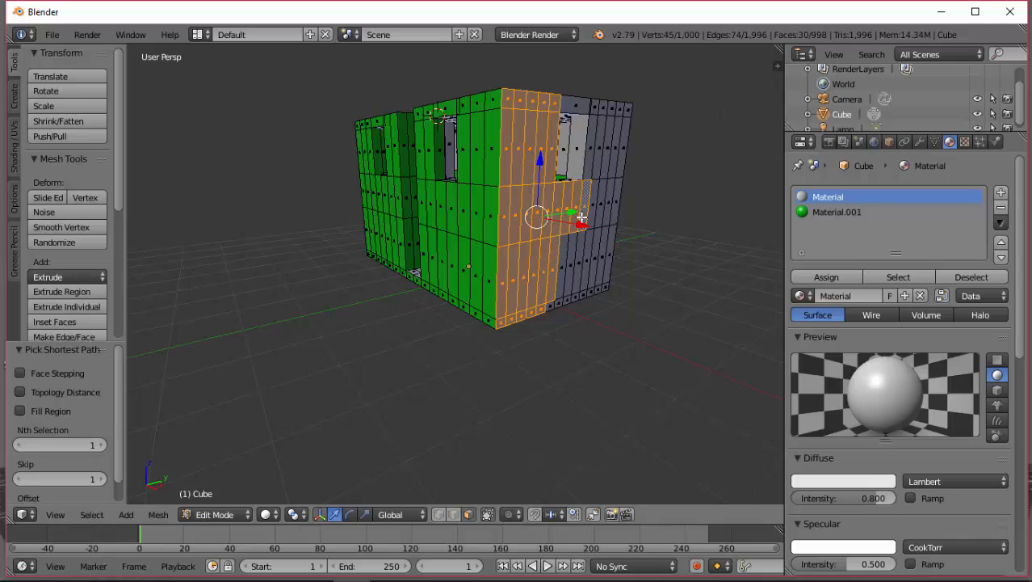
pyautogui.keyDown('ctrl'); pyautogui.rightClick(607, 202); pyautogui.keyUp('ctrl')
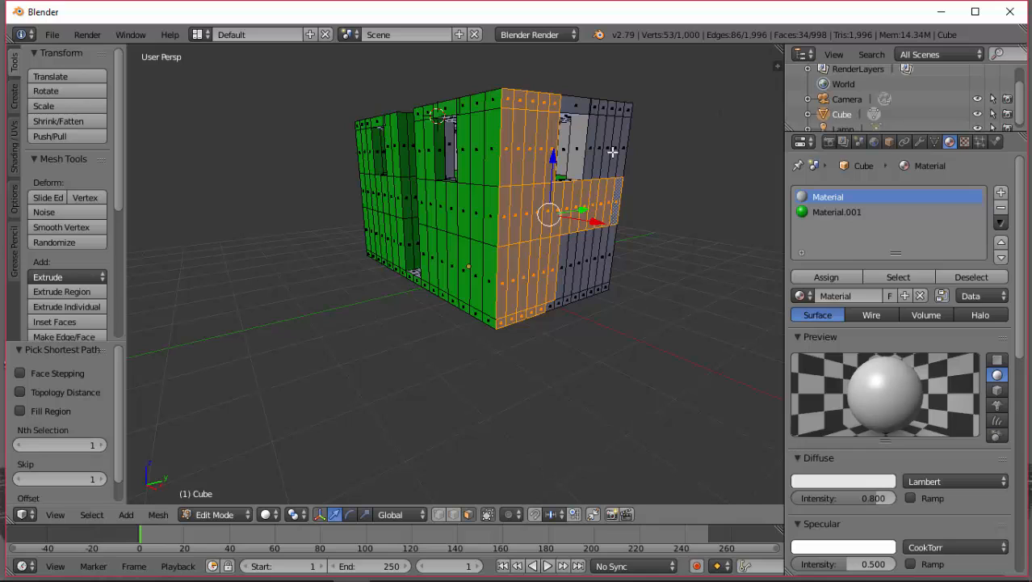
pyautogui.keyDown('ctrl'); pyautogui.rightClick(607, 108); pyautogui.keyUp('ctrl')
pyautogui.keyDown('ctrl'); pyautogui.rightClick(586, 109); pyautogui.keyUp('ctrl')
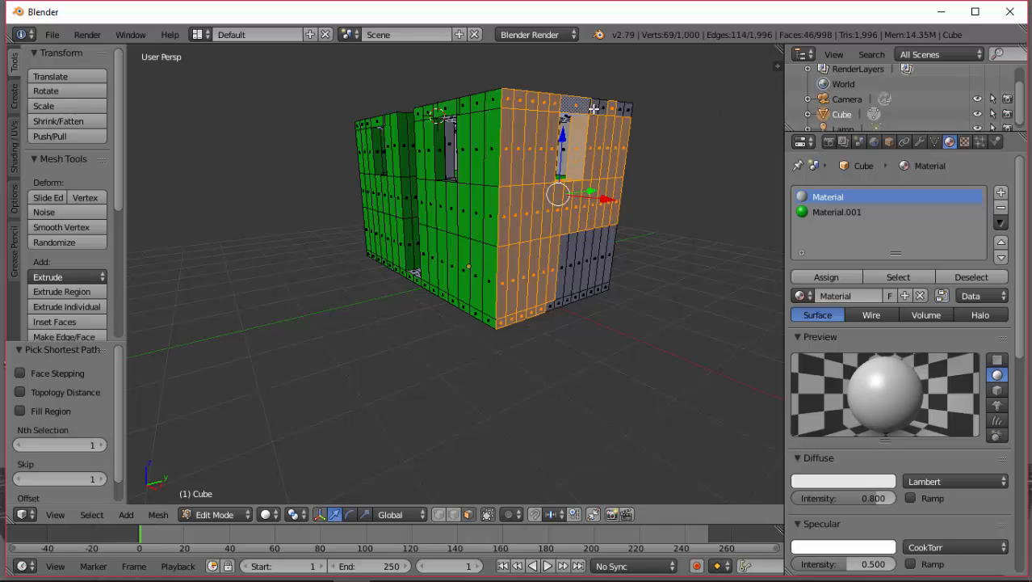
pyautogui.keyDown('ctrl'); pyautogui.rightClick(601, 107); pyautogui.keyUp('ctrl')
pyautogui.keyDown('ctrl'); pyautogui.rightClick(614, 114); pyautogui.keyUp('ctrl')
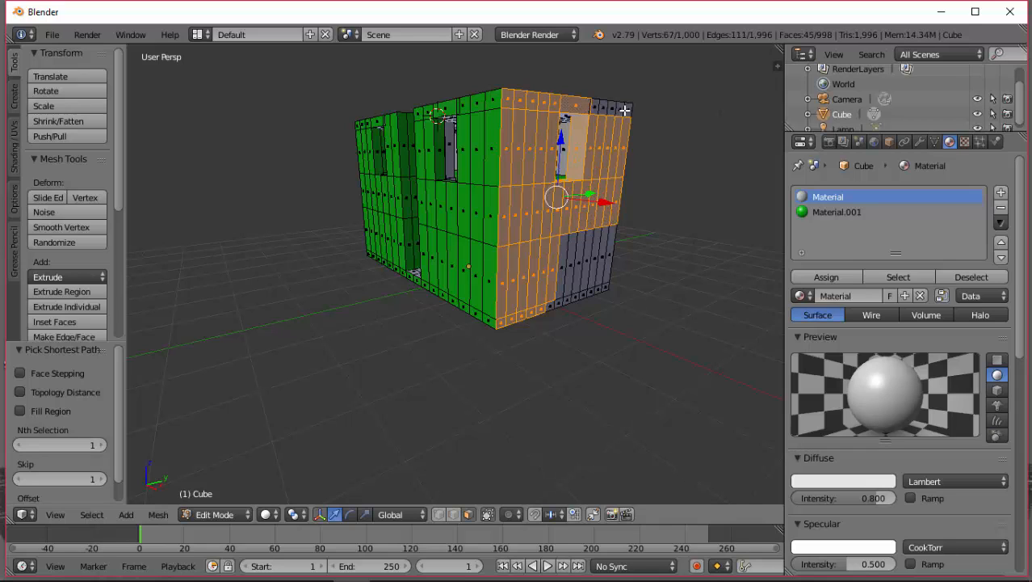
# View the side wall more squarely and clear its whole face selection.
pyautogui.moveTo(614, 110); pyautogui.dragTo(507, 150, button='middle')
pyautogui.rightClick(507, 152)
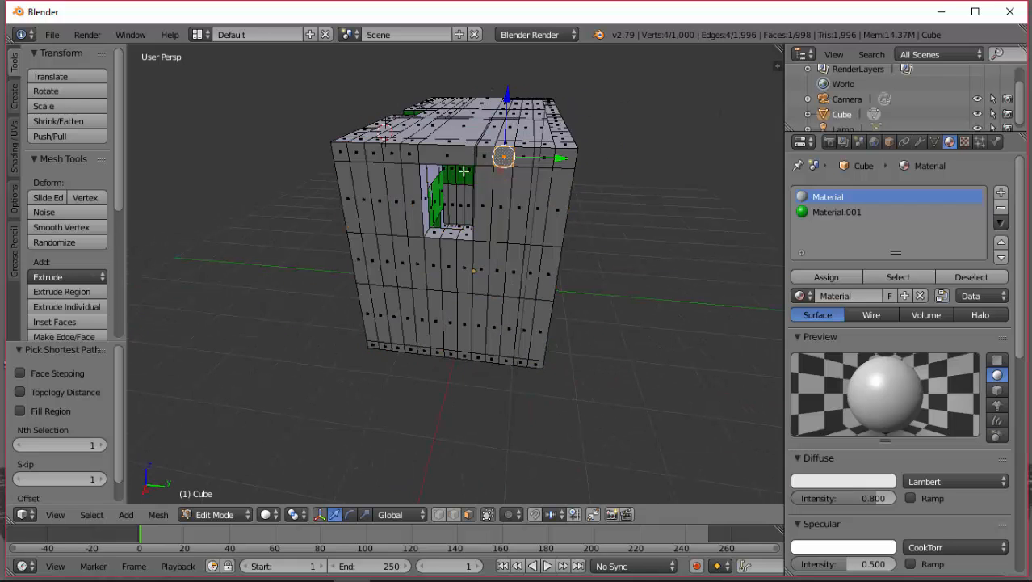
pyautogui.hotkey('ctrl', 'z')
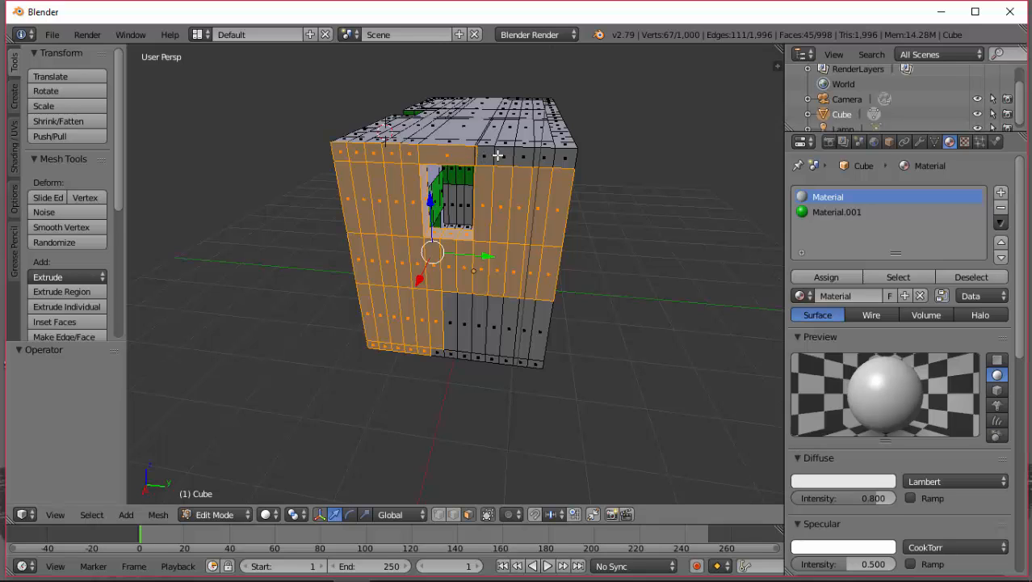
pyautogui.press('a')
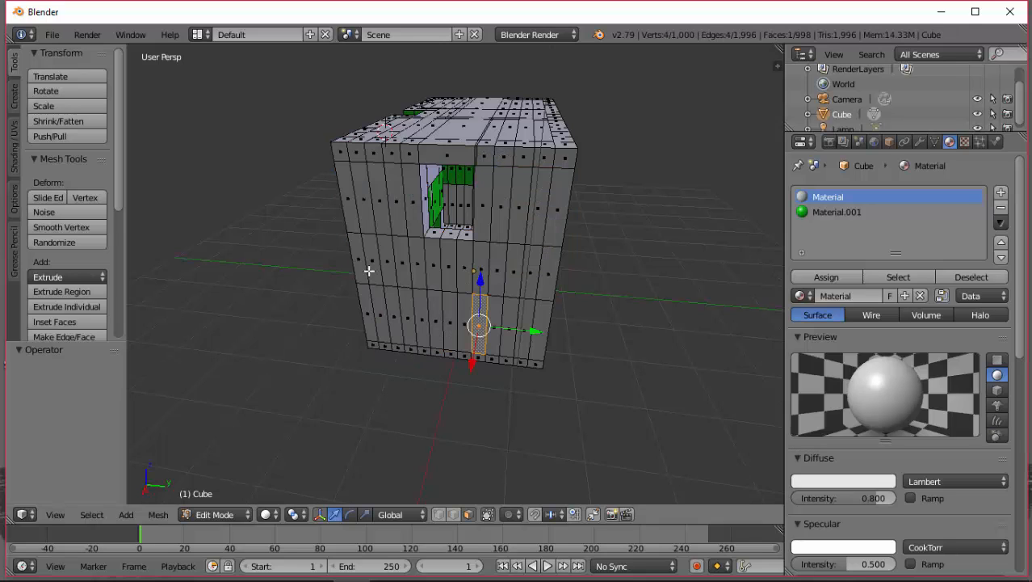
# Select the side wall's upper faces between the front corner and the window, plus the faces outlining the block down to the base.
pyautogui.rightClick(364, 217)
pyautogui.keyDown('ctrl'); pyautogui.rightClick(347, 199); pyautogui.keyUp('ctrl')
pyautogui.keyDown('ctrl'); pyautogui.rightClick(371, 154); pyautogui.keyUp('ctrl')
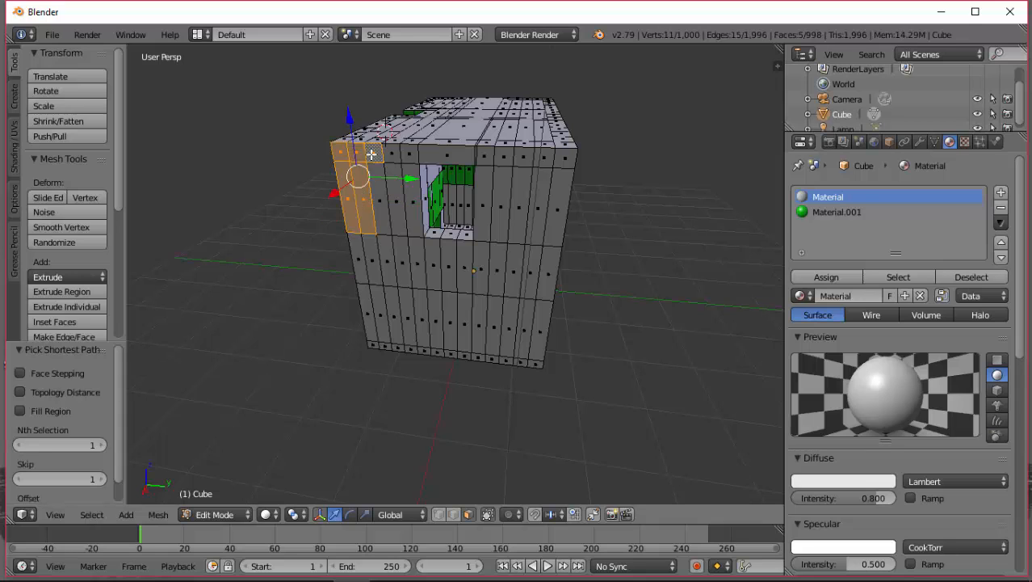
pyautogui.keyDown('ctrl'); pyautogui.rightClick(421, 338); pyautogui.keyUp('ctrl')
pyautogui.keyDown('ctrl'); pyautogui.rightClick(372, 344); pyautogui.keyUp('ctrl')
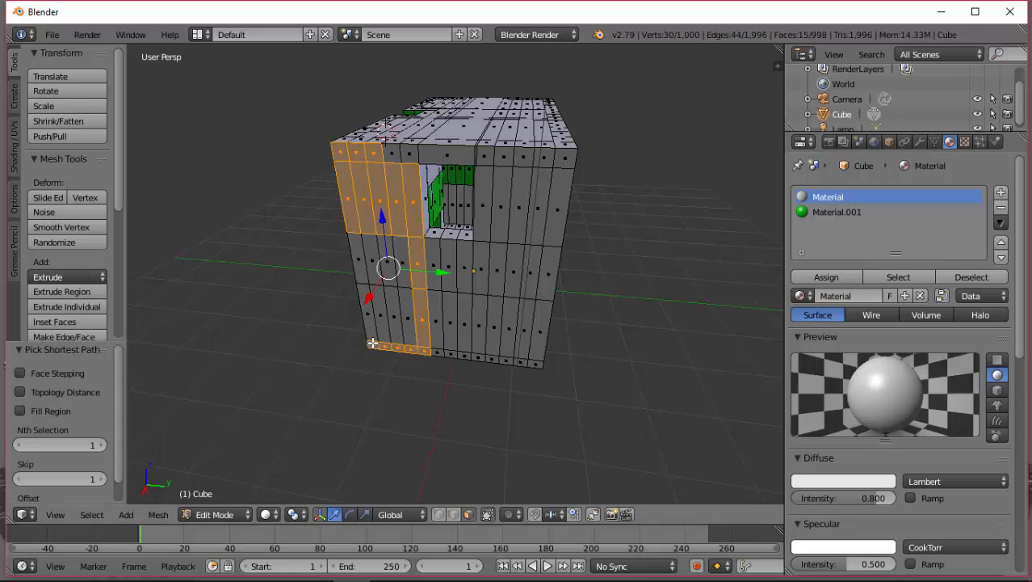
pyautogui.keyDown('ctrl'); pyautogui.rightClick(358, 261); pyautogui.keyUp('ctrl')
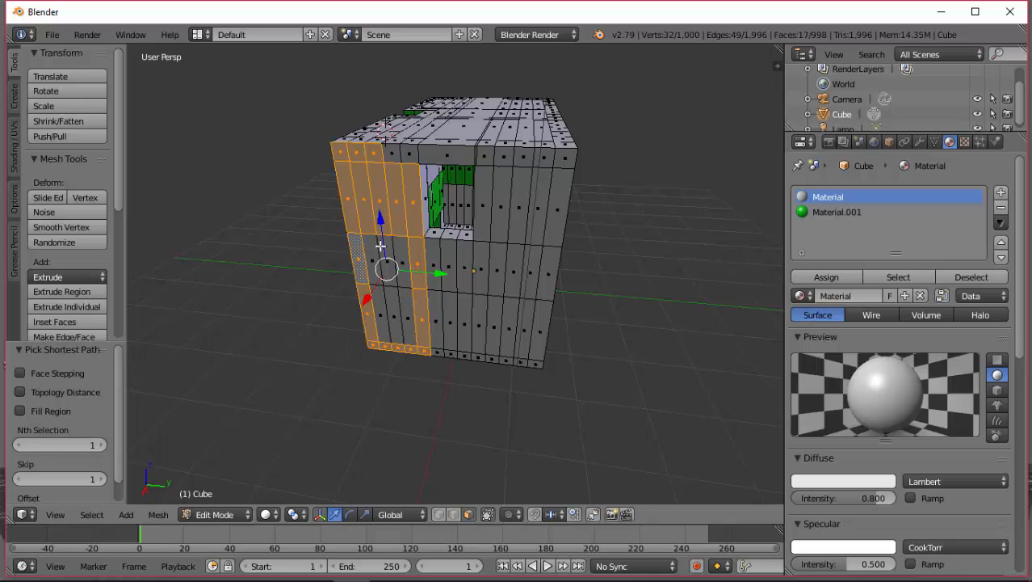
# Fill in the remaining inner faces of the side wall's lower block between the front corner and the window.
pyautogui.keyDown('ctrl'); pyautogui.rightClick(383, 266); pyautogui.keyUp('ctrl')
pyautogui.keyDown('ctrl'); pyautogui.rightClick(381, 298); pyautogui.keyUp('ctrl')
pyautogui.keyDown('ctrl'); pyautogui.rightClick(389, 300); pyautogui.keyUp('ctrl')
pyautogui.keyDown('ctrl'); pyautogui.rightClick(416, 308); pyautogui.keyUp('ctrl')
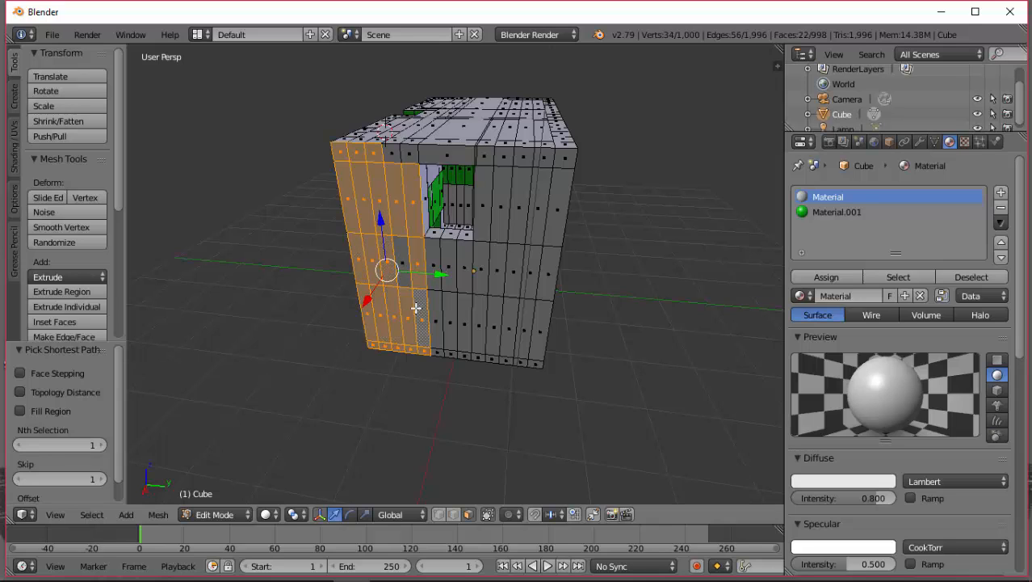
pyautogui.keyDown('ctrl'); pyautogui.rightClick(413, 267); pyautogui.keyUp('ctrl')
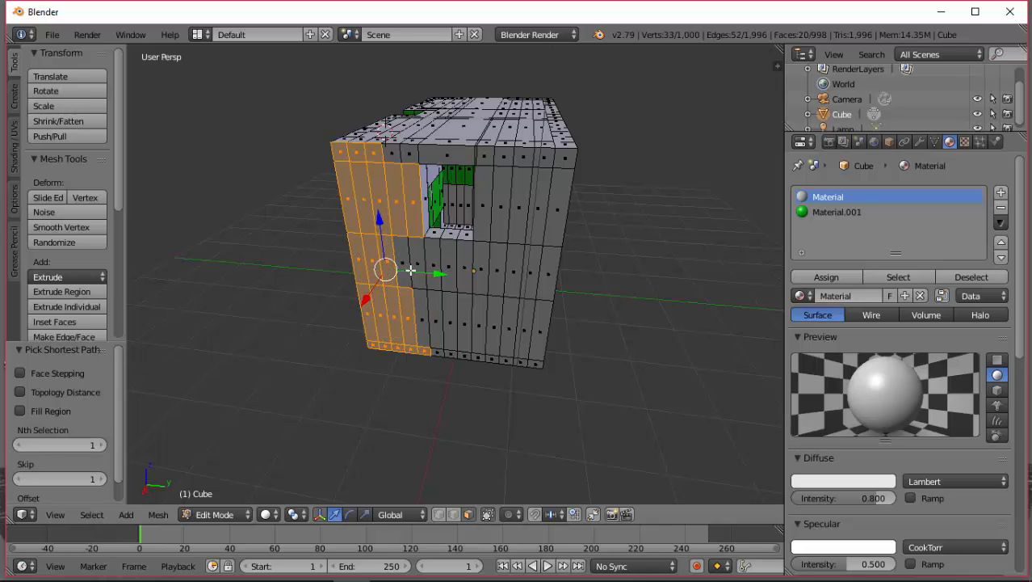
pyautogui.hotkey('ctrl', 'z')
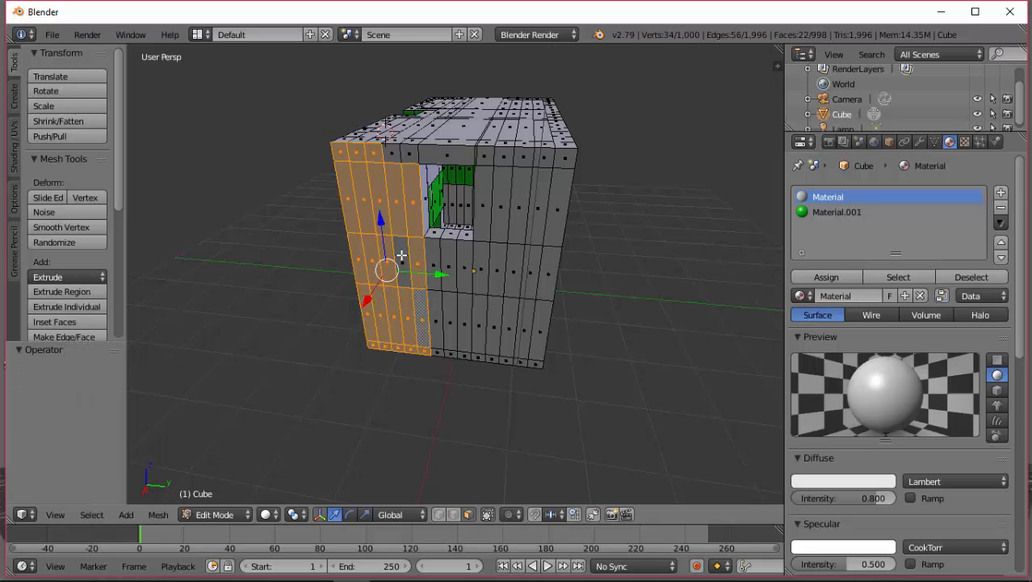
pyautogui.keyDown('ctrl'); pyautogui.rightClick(402, 255); pyautogui.keyUp('ctrl')
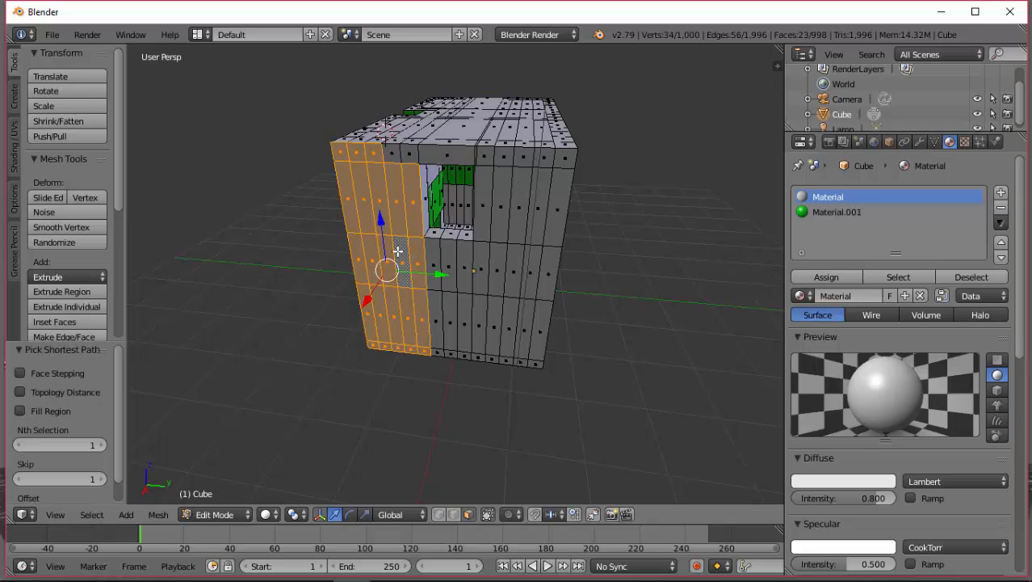
# Add the rest of the side wall's roof-edge row and the upper faces between the window and the far corner to the selection.
pyautogui.keyDown('ctrl'); pyautogui.rightClick(401, 154); pyautogui.keyUp('ctrl')
pyautogui.keyDown('ctrl'); pyautogui.rightClick(457, 155); pyautogui.keyUp('ctrl')
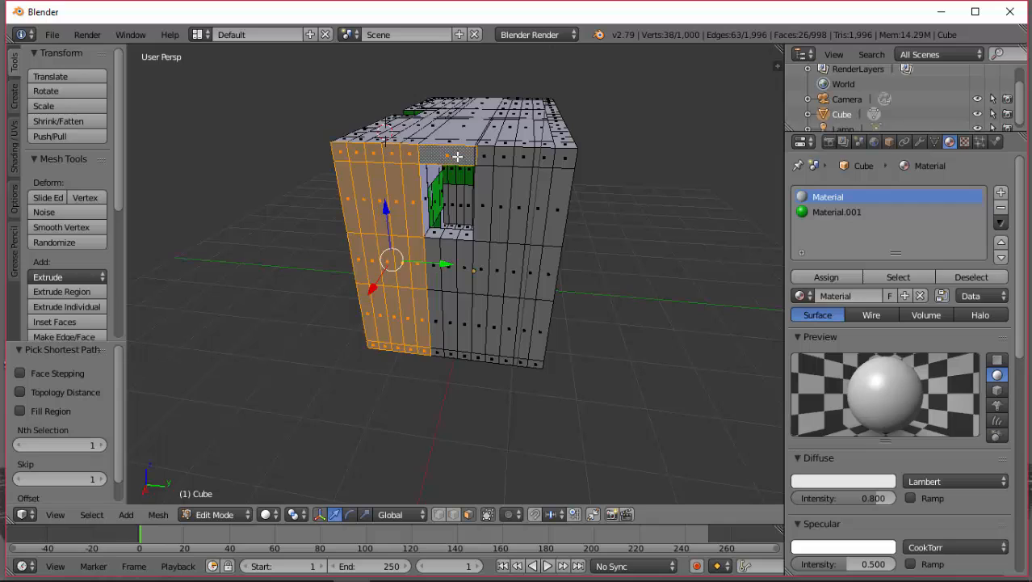
pyautogui.keyDown('ctrl'); pyautogui.rightClick(492, 157); pyautogui.keyUp('ctrl')
pyautogui.keyDown('ctrl'); pyautogui.rightClick(522, 156); pyautogui.keyUp('ctrl')
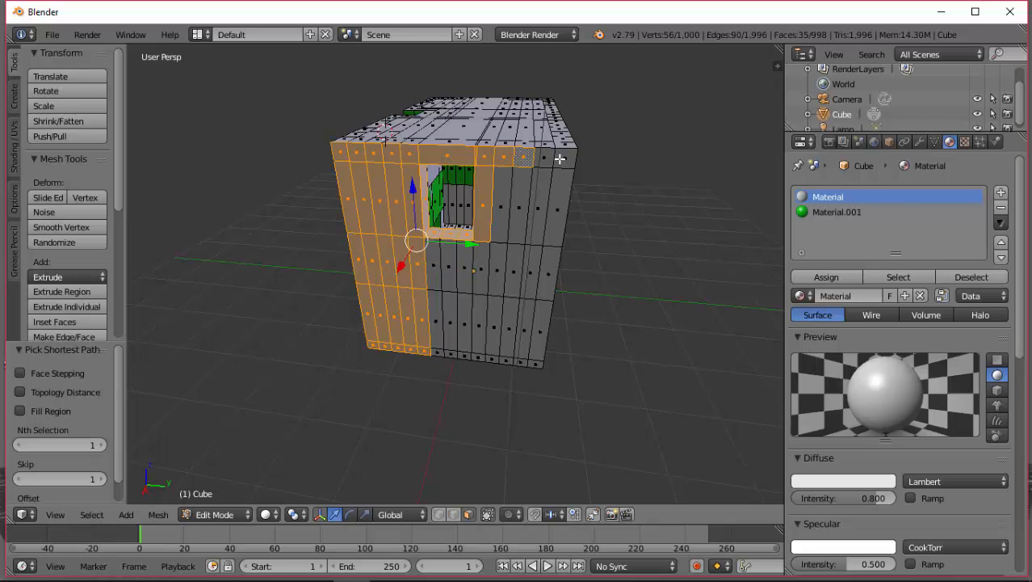
pyautogui.keyDown('ctrl'); pyautogui.rightClick(555, 168); pyautogui.keyUp('ctrl')
pyautogui.keyDown('ctrl'); pyautogui.rightClick(526, 209); pyautogui.keyUp('ctrl')
pyautogui.keyDown('ctrl'); pyautogui.rightClick(513, 215); pyautogui.keyUp('ctrl')
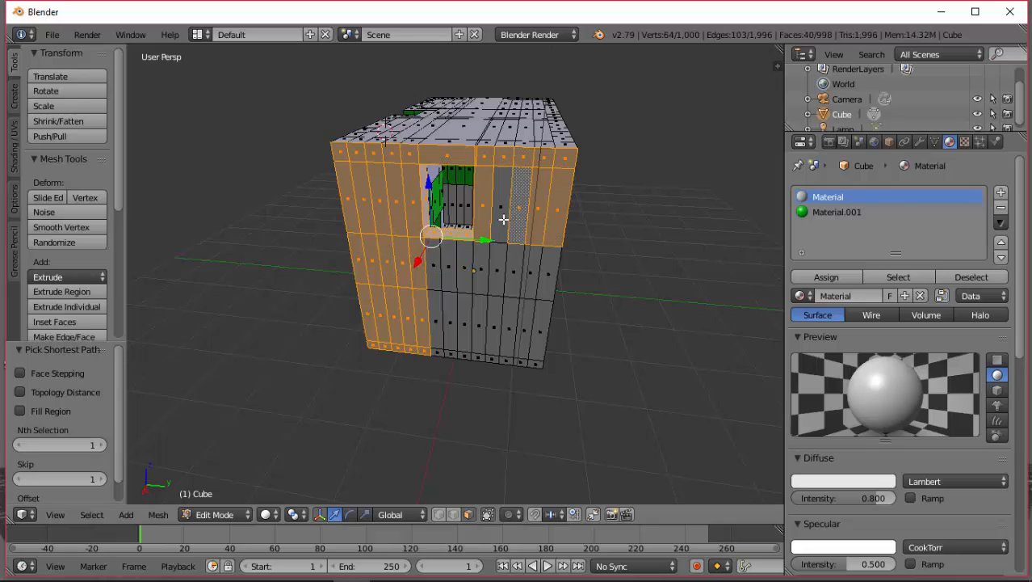
pyautogui.keyDown('ctrl'); pyautogui.rightClick(502, 220); pyautogui.keyUp('ctrl')
# Add the side wall faces beneath the window, down to and including the base row, to the selection.
pyautogui.keyDown('ctrl'); pyautogui.rightClick(494, 317); pyautogui.keyUp('ctrl')
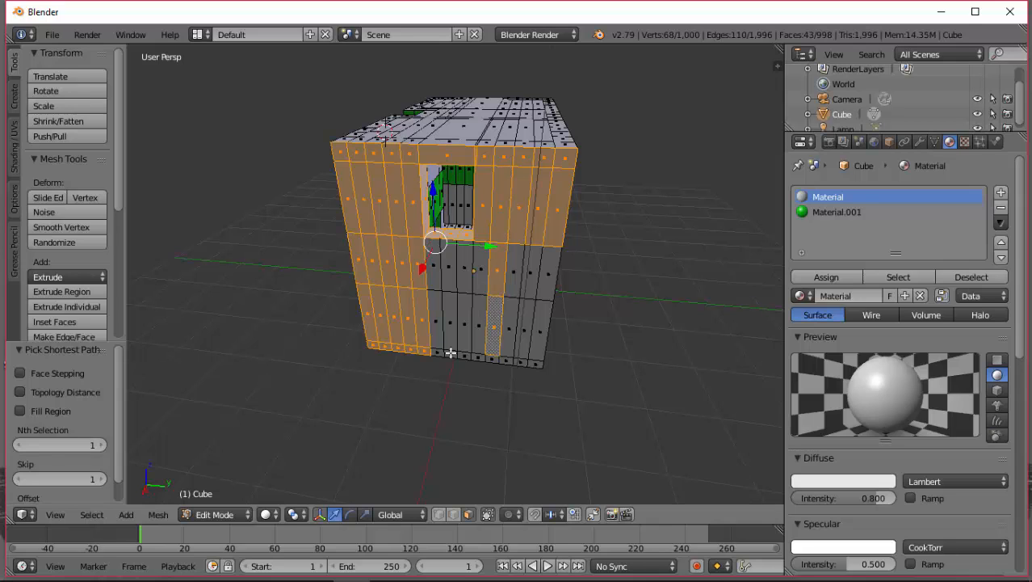
pyautogui.keyDown('ctrl'); pyautogui.rightClick(451, 353); pyautogui.keyUp('ctrl')
pyautogui.keyDown('ctrl'); pyautogui.rightClick(433, 333); pyautogui.keyUp('ctrl')
pyautogui.keyDown('ctrl'); pyautogui.rightClick(445, 266); pyautogui.keyUp('ctrl')
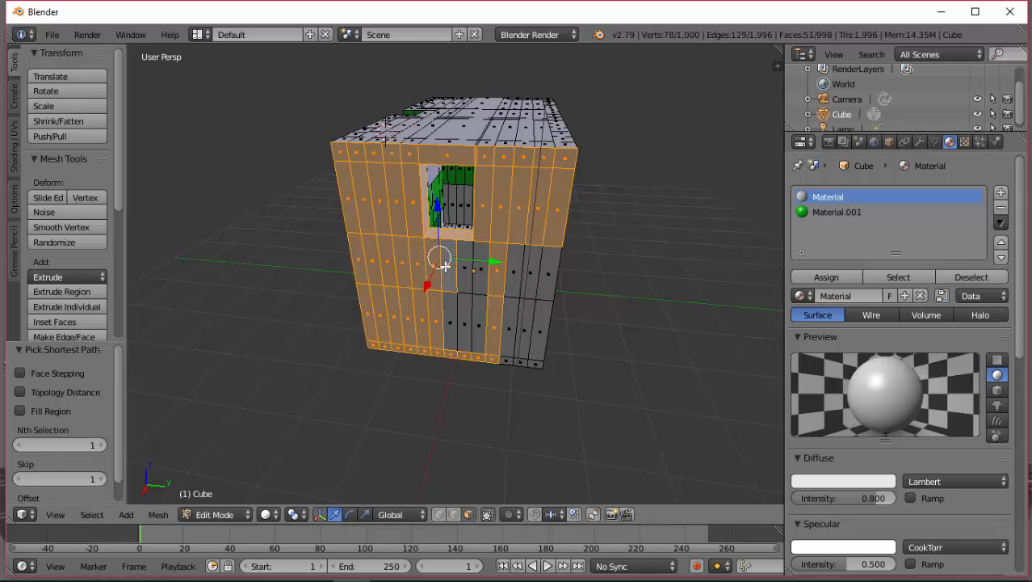
pyautogui.keyDown('ctrl'); pyautogui.rightClick(475, 280); pyautogui.keyUp('ctrl')
pyautogui.keyDown('shift'); pyautogui.rightClick(477, 283); pyautogui.keyUp('shift')
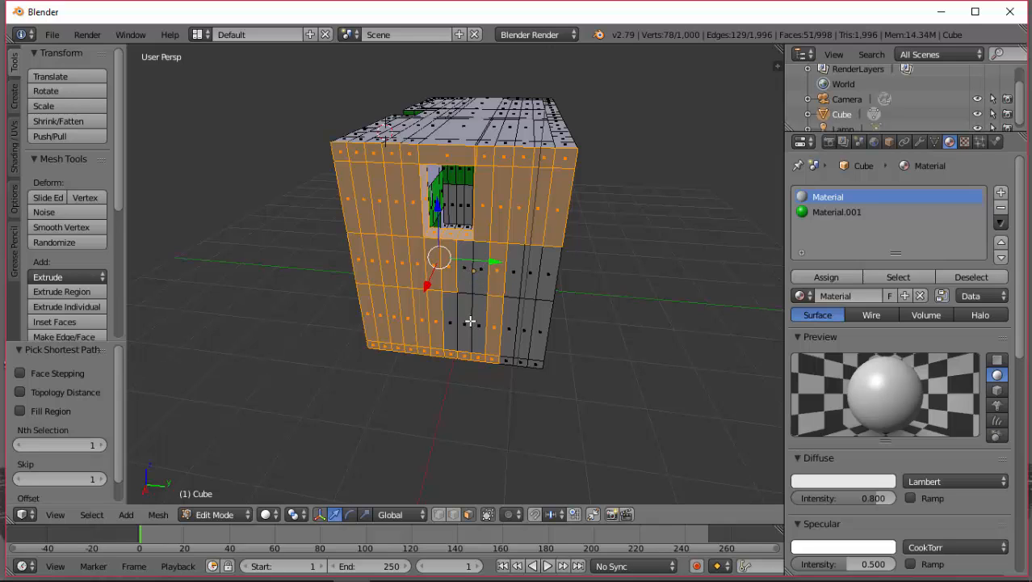
pyautogui.keyDown('ctrl'); pyautogui.rightClick(479, 280); pyautogui.keyUp('ctrl')
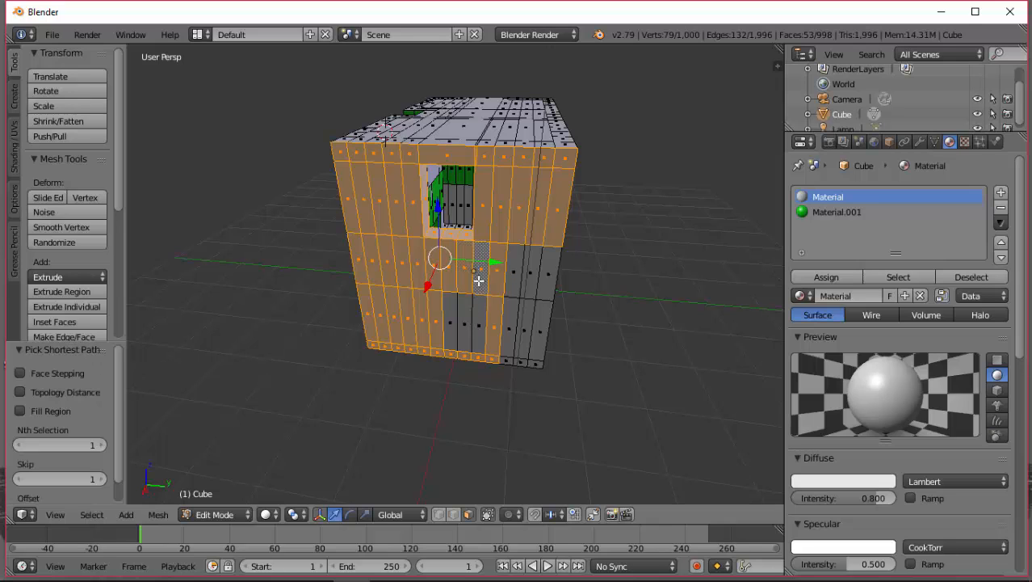
pyautogui.keyDown('ctrl'); pyautogui.rightClick(464, 323); pyautogui.keyUp('ctrl')
pyautogui.keyDown('ctrl'); pyautogui.rightClick(452, 327); pyautogui.keyUp('ctrl')
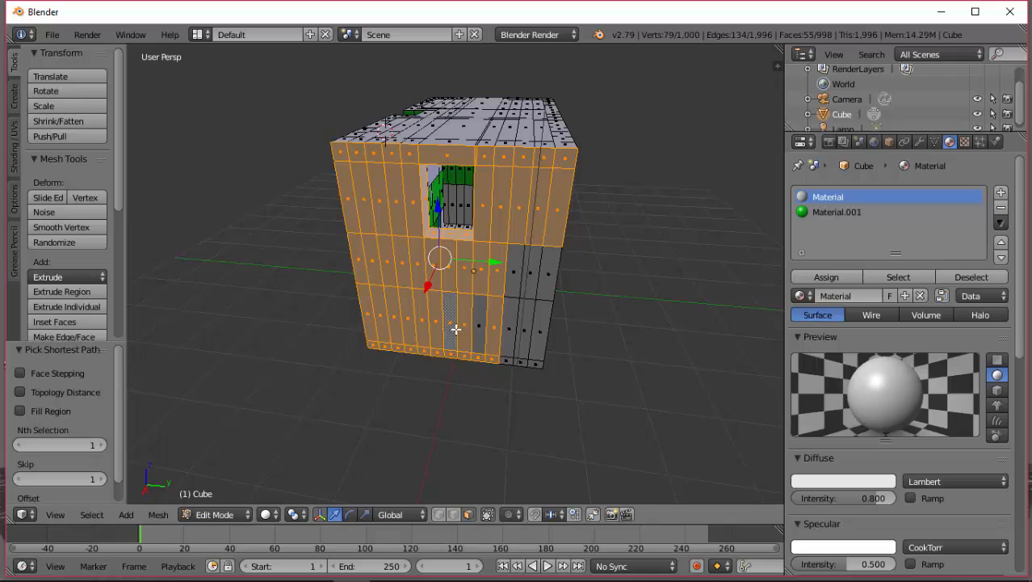
# Add the remaining lower faces at the side wall's far corner, down to the base, to complete the wall selection.
pyautogui.keyDown('ctrl'); pyautogui.rightClick(519, 272); pyautogui.keyUp('ctrl')
pyautogui.keyDown('ctrl'); pyautogui.rightClick(531, 266); pyautogui.keyUp('ctrl')
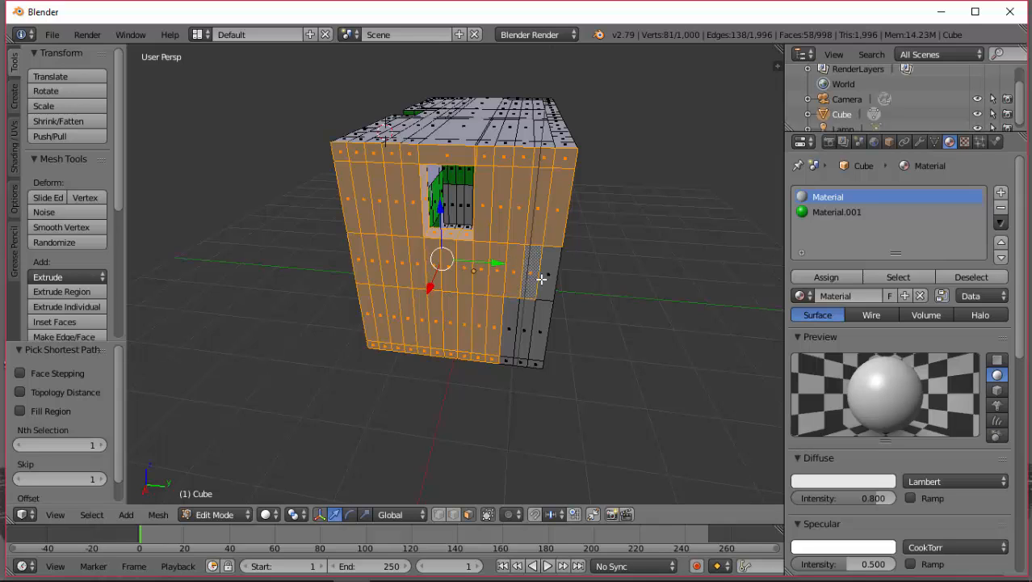
pyautogui.keyDown('ctrl'); pyautogui.rightClick(542, 278); pyautogui.keyUp('ctrl')
pyautogui.keyDown('ctrl'); pyautogui.rightClick(531, 330); pyautogui.keyUp('ctrl')
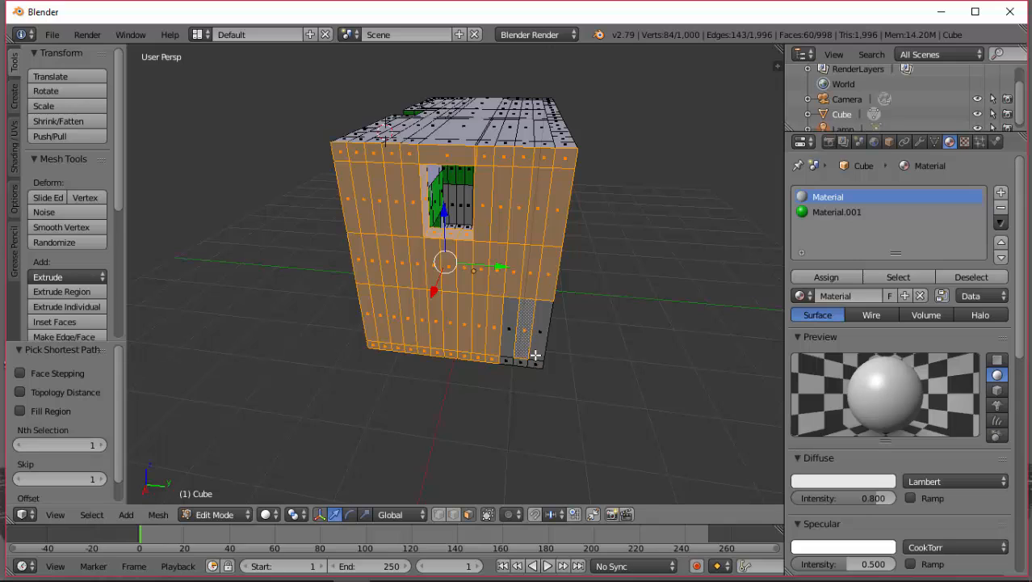
pyautogui.keyDown('ctrl'); pyautogui.rightClick(536, 354); pyautogui.keyUp('ctrl')
pyautogui.keyDown('ctrl'); pyautogui.rightClick(530, 363); pyautogui.keyUp('ctrl')
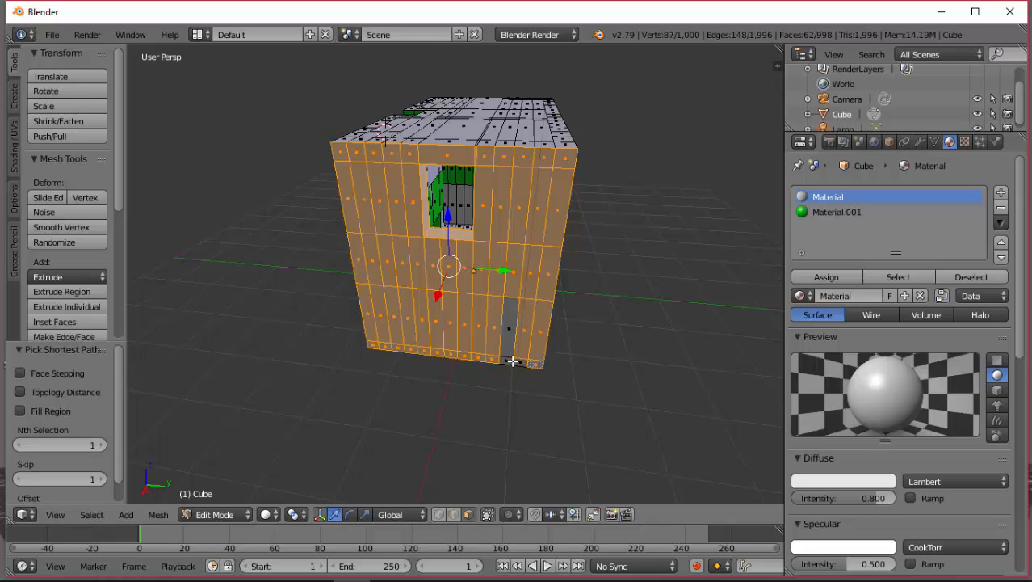
pyautogui.keyDown('ctrl'); pyautogui.rightClick(513, 361); pyautogui.keyUp('ctrl')
pyautogui.keyDown('ctrl'); pyautogui.rightClick(513, 328); pyautogui.keyUp('ctrl')
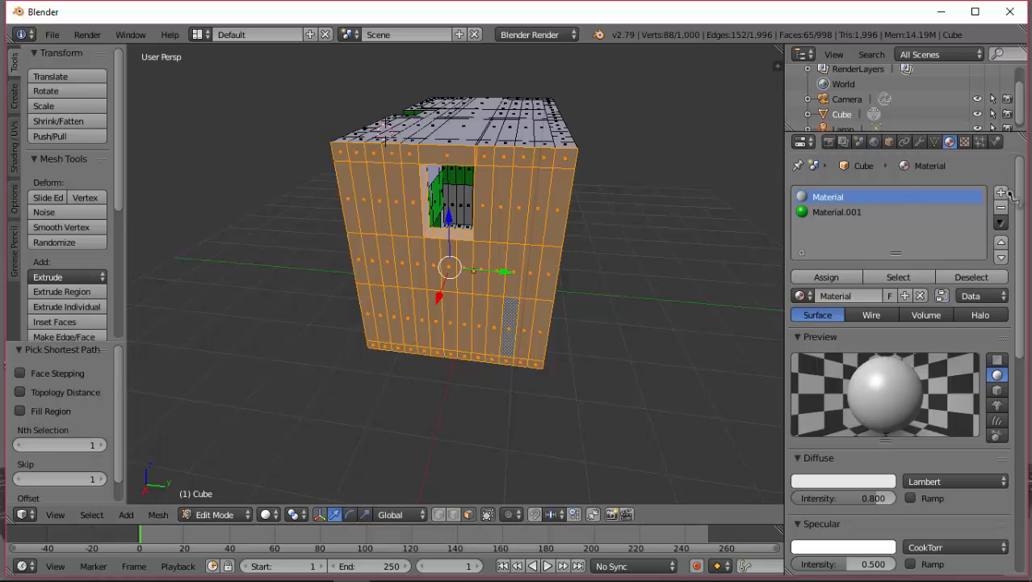
# Add a new material with a yellow diffuse colour and assign it to the selected side wall faces.
pyautogui.click(999, 193)
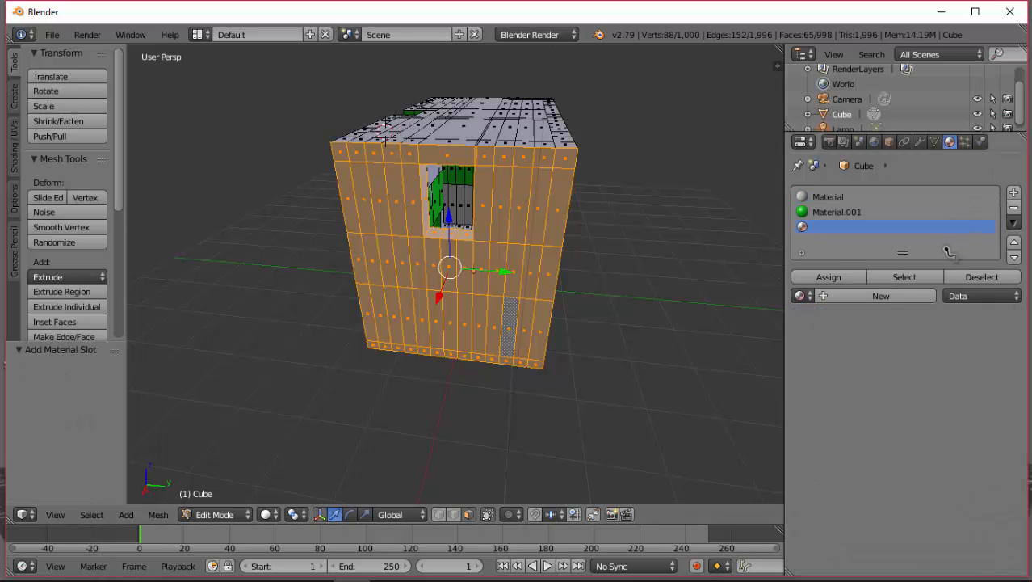
pyautogui.click(915, 298)
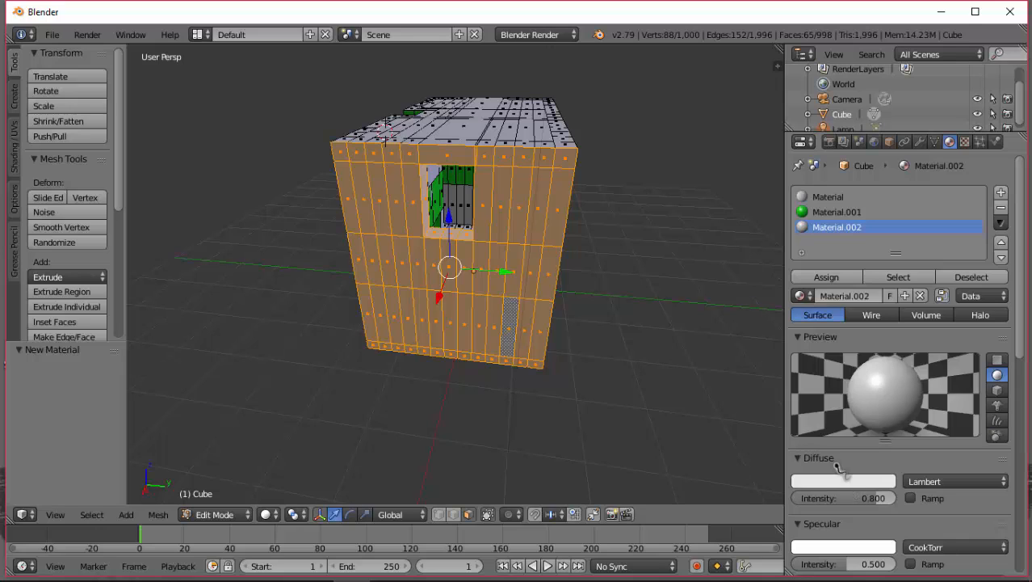
pyautogui.click(826, 482)
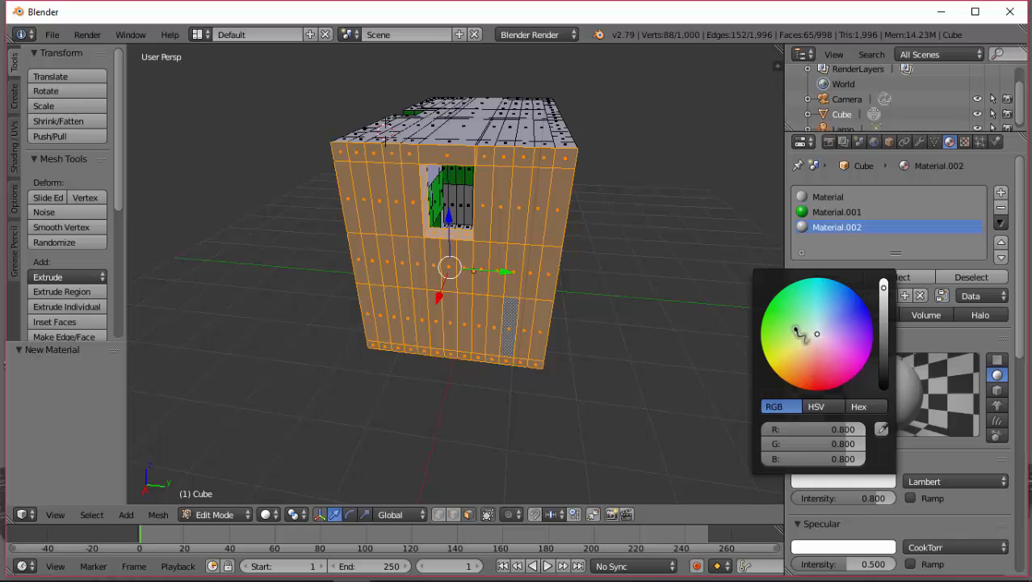
pyautogui.click(782, 368)
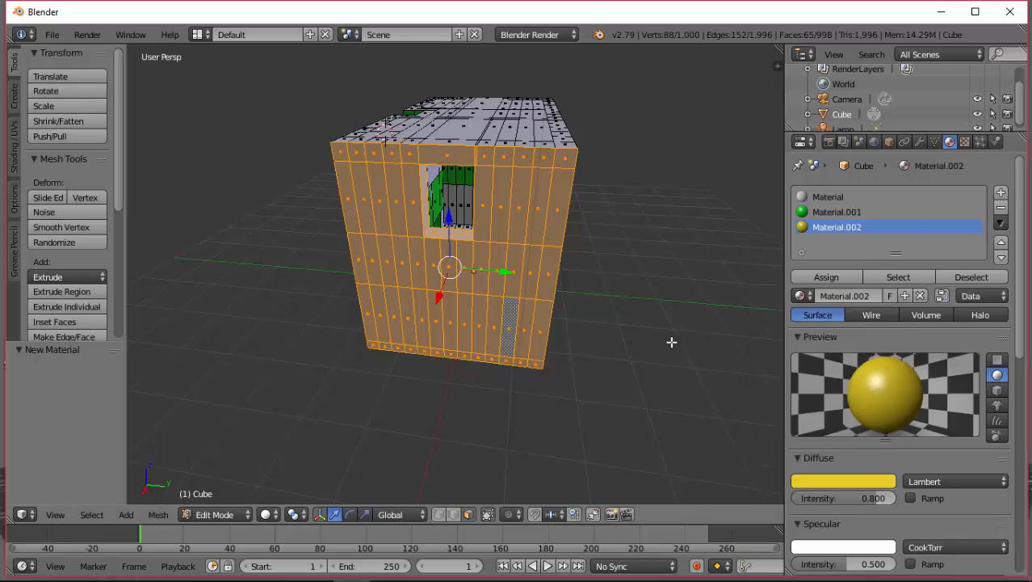
pyautogui.click(836, 277)
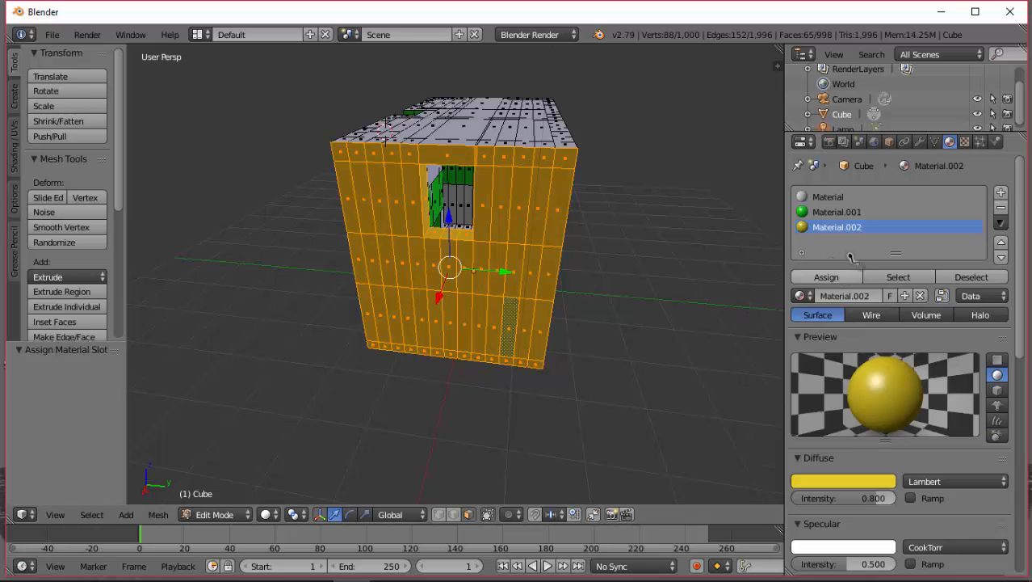
pyautogui.scroll(-2, 1021, 202)
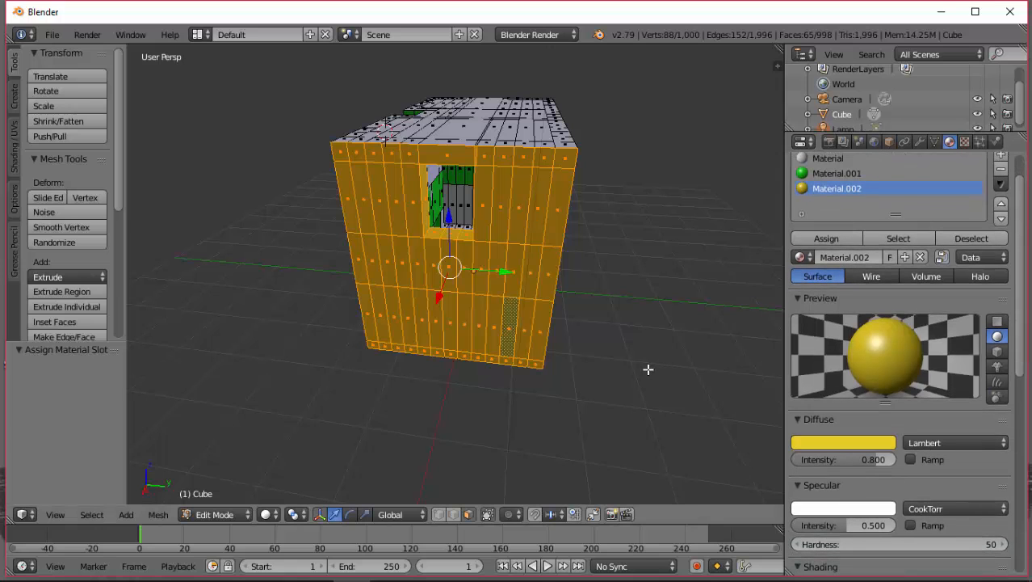
pyautogui.scroll(2, 647, 368)
pyautogui.scroll(-2, 647, 368)
# Select the opposite side wall's upper corner face and extend the selection along the roof-edge row and around the window to the far corner.
pyautogui.rightClick(515, 249)
pyautogui.moveTo(515, 249); pyautogui.dragTo(447, 257, button='middle')
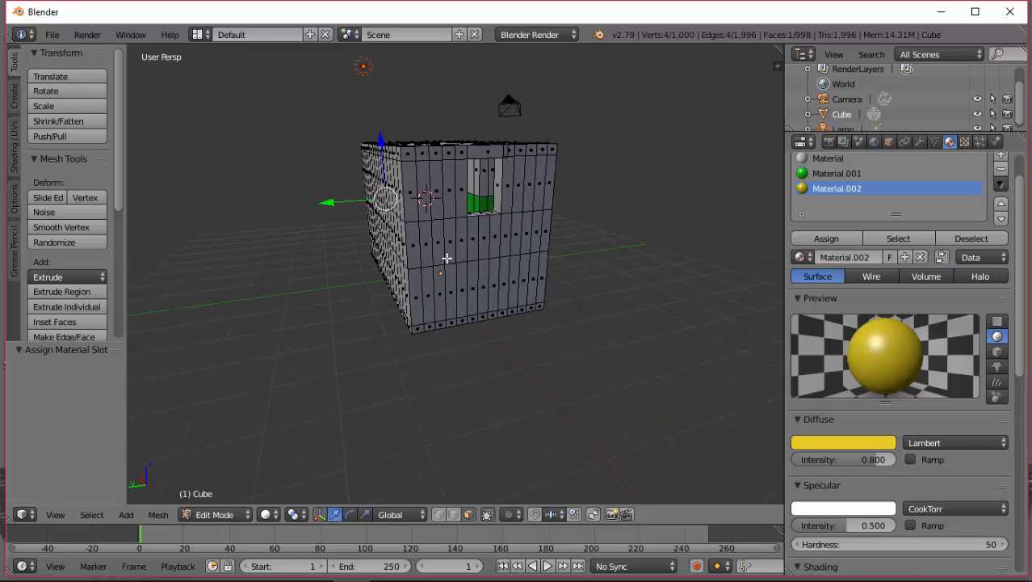
pyautogui.rightClick(410, 190)
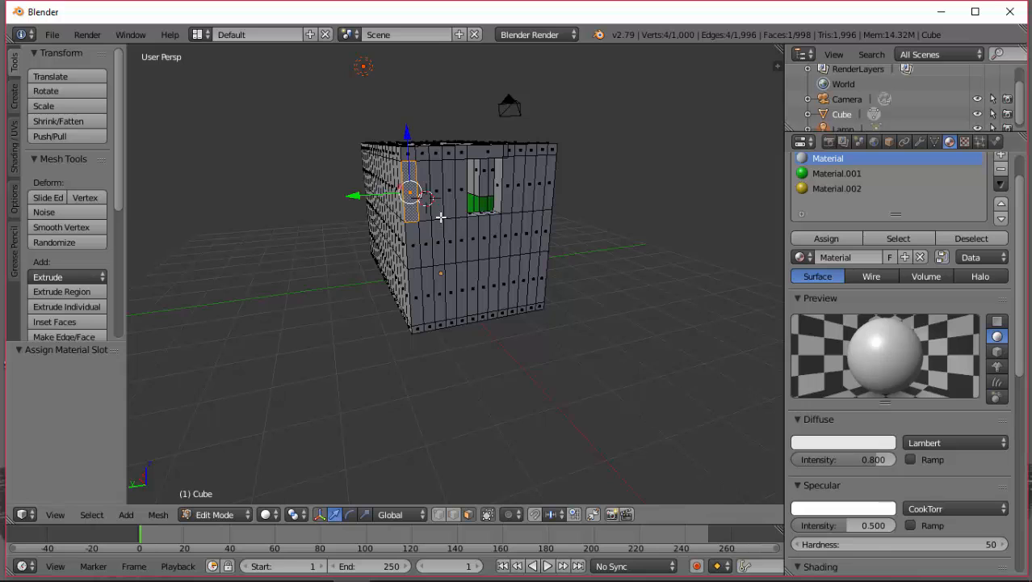
pyautogui.moveTo(431, 202); pyautogui.dragTo(447, 209, button='middle')
pyautogui.keyDown('ctrl'); pyautogui.rightClick(423, 156); pyautogui.keyUp('ctrl')
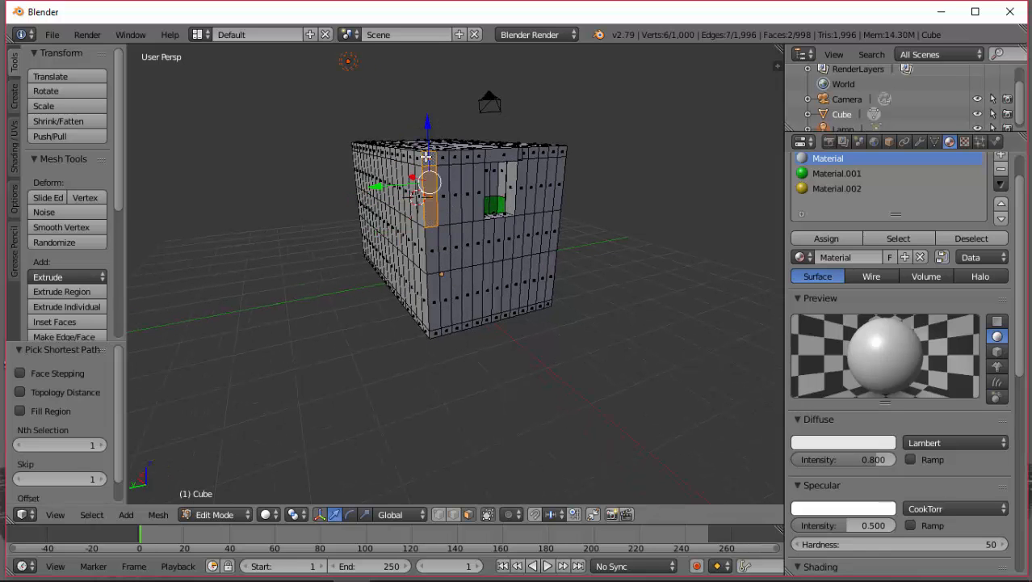
pyautogui.keyDown('ctrl'); pyautogui.rightClick(481, 153); pyautogui.keyUp('ctrl')
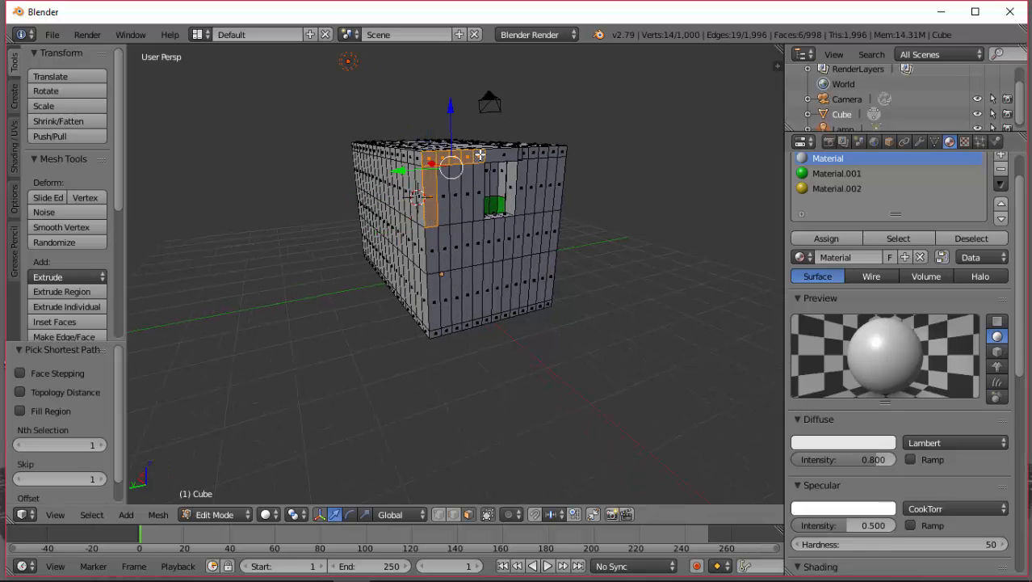
pyautogui.keyDown('ctrl'); pyautogui.rightClick(544, 154); pyautogui.keyUp('ctrl')
pyautogui.keyDown('ctrl'); pyautogui.rightClick(488, 156); pyautogui.keyUp('ctrl')
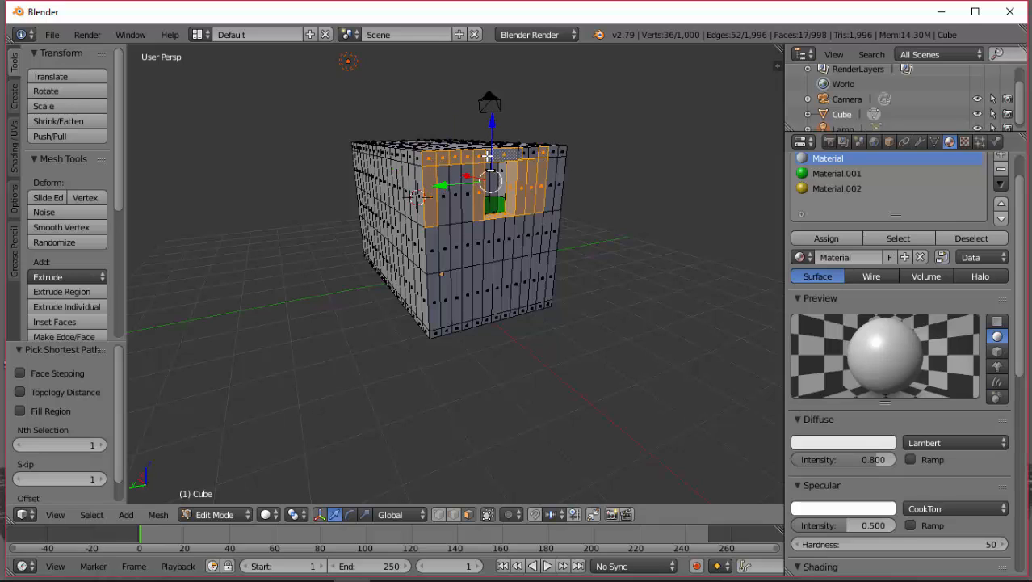
pyautogui.keyDown('ctrl'); pyautogui.rightClick(526, 153); pyautogui.keyUp('ctrl')
pyautogui.keyDown('ctrl'); pyautogui.rightClick(550, 153); pyautogui.keyUp('ctrl')
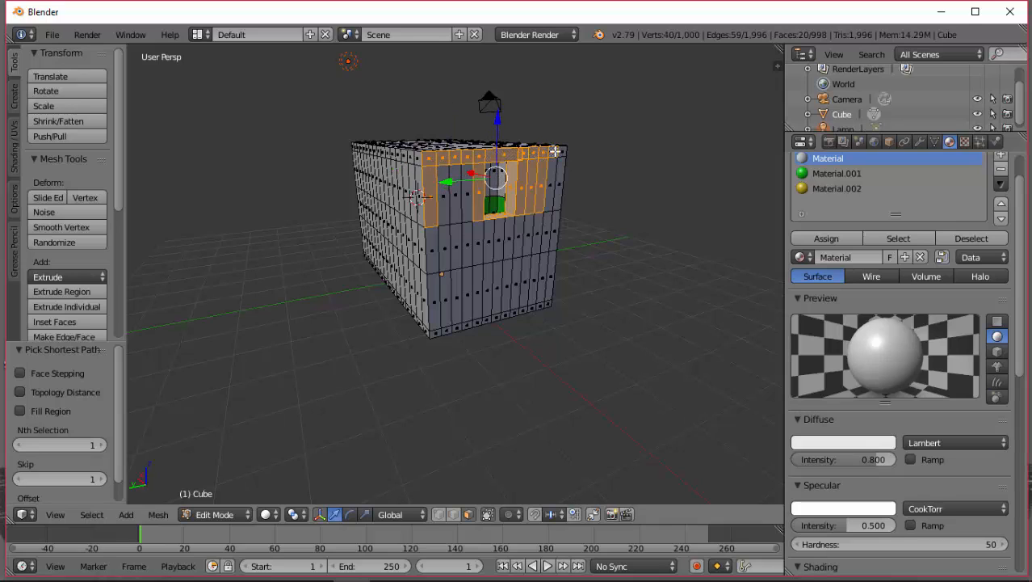
pyautogui.keyDown('ctrl'); pyautogui.rightClick(561, 151); pyautogui.keyUp('ctrl')
# Add the middle and lower-block faces between the window and the far corner of this side wall to the selection.
pyautogui.keyDown('ctrl'); pyautogui.rightClick(517, 284); pyautogui.keyUp('ctrl')
pyautogui.keyDown('ctrl'); pyautogui.rightClick(541, 276); pyautogui.keyUp('ctrl')
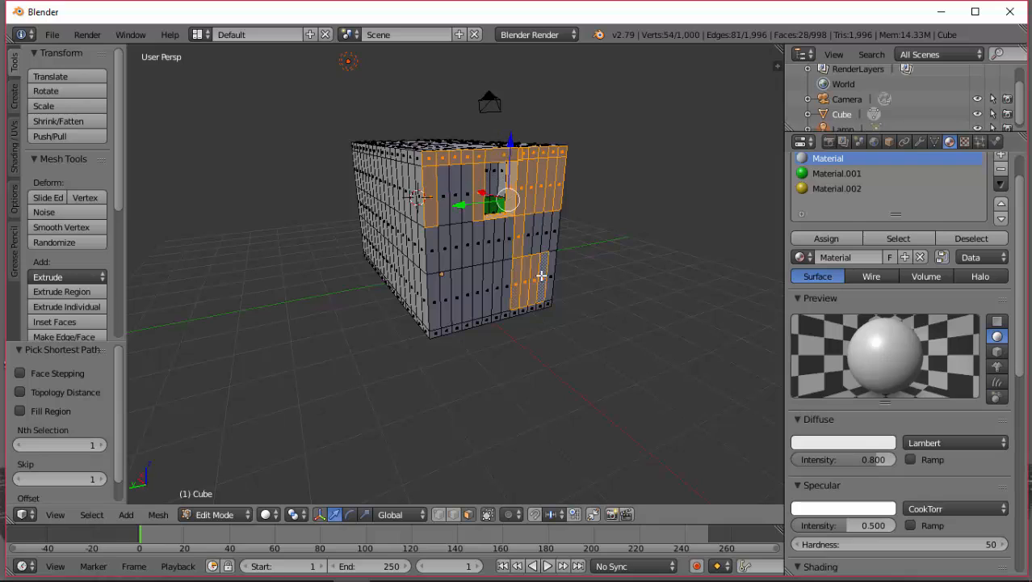
pyautogui.keyDown('ctrl'); pyautogui.rightClick(552, 263); pyautogui.keyUp('ctrl')
pyautogui.keyDown('ctrl'); pyautogui.rightClick(553, 245); pyautogui.keyUp('ctrl')
pyautogui.keyDown('ctrl'); pyautogui.rightClick(544, 242); pyautogui.keyUp('ctrl')
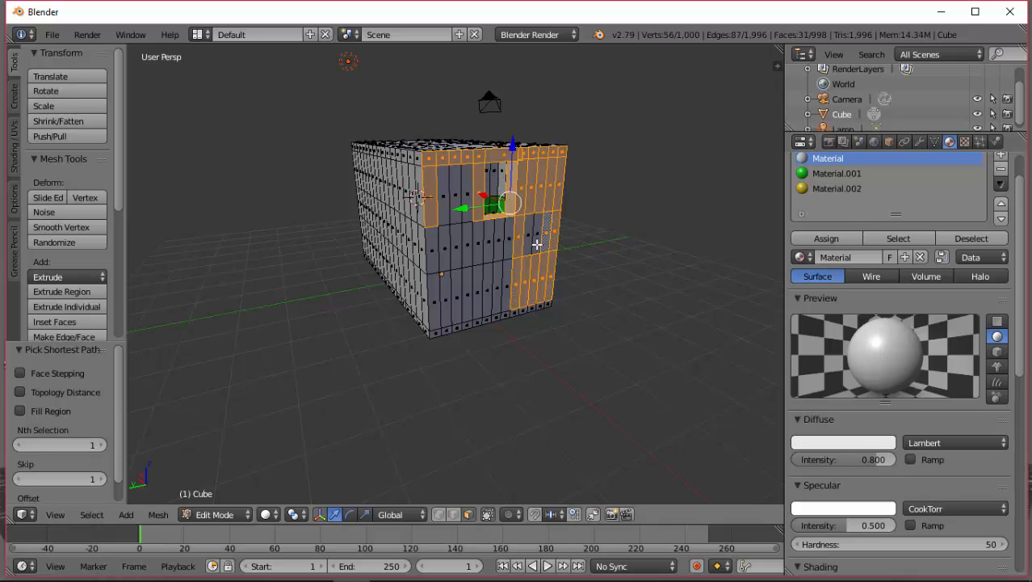
pyautogui.keyDown('ctrl'); pyautogui.rightClick(535, 244); pyautogui.keyUp('ctrl')
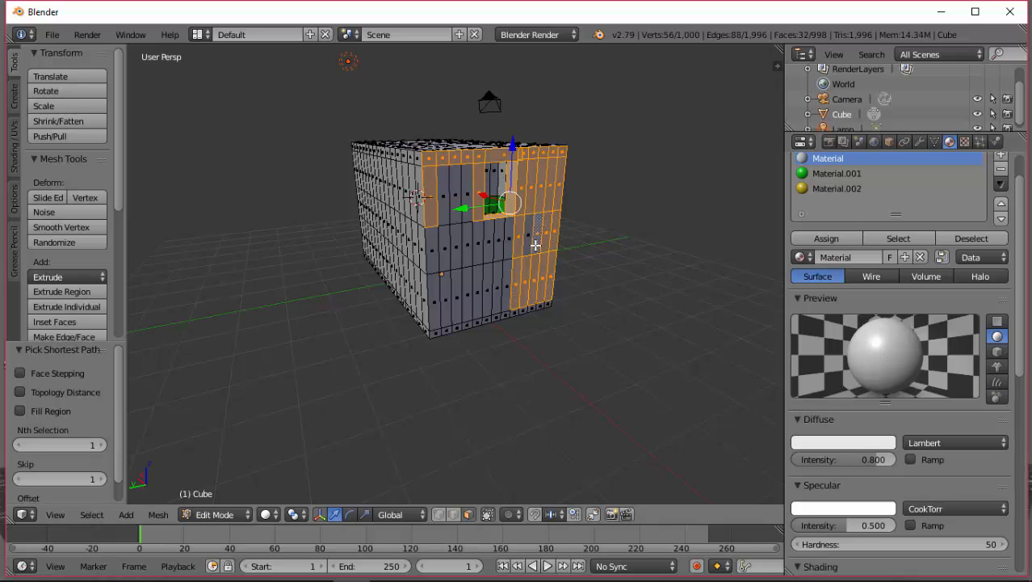
# Add the middle row beneath the window and the remaining upper faces between the near corner and the window.
pyautogui.keyDown('ctrl'); pyautogui.rightClick(435, 244); pyautogui.keyUp('ctrl')
pyautogui.keyDown('ctrl'); pyautogui.rightClick(443, 211); pyautogui.keyUp('ctrl')
pyautogui.keyDown('ctrl'); pyautogui.rightClick(466, 194); pyautogui.keyUp('ctrl')
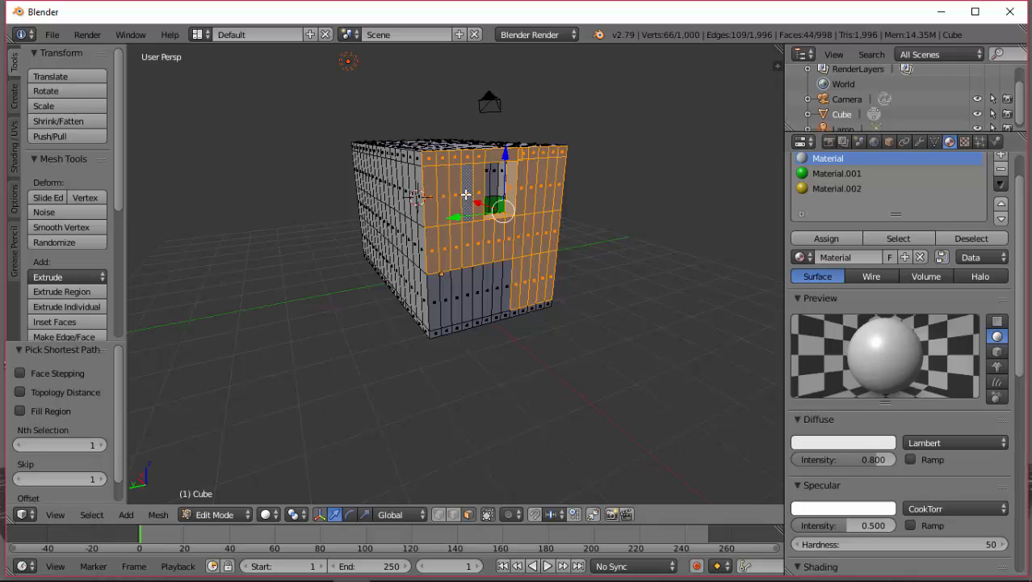
# Add the side wall's remaining lower-block faces and the base row from the near corner to beneath the window.
pyautogui.keyDown('ctrl'); pyautogui.rightClick(440, 312); pyautogui.keyUp('ctrl')
pyautogui.keyDown('ctrl'); pyautogui.rightClick(439, 331); pyautogui.keyUp('ctrl')
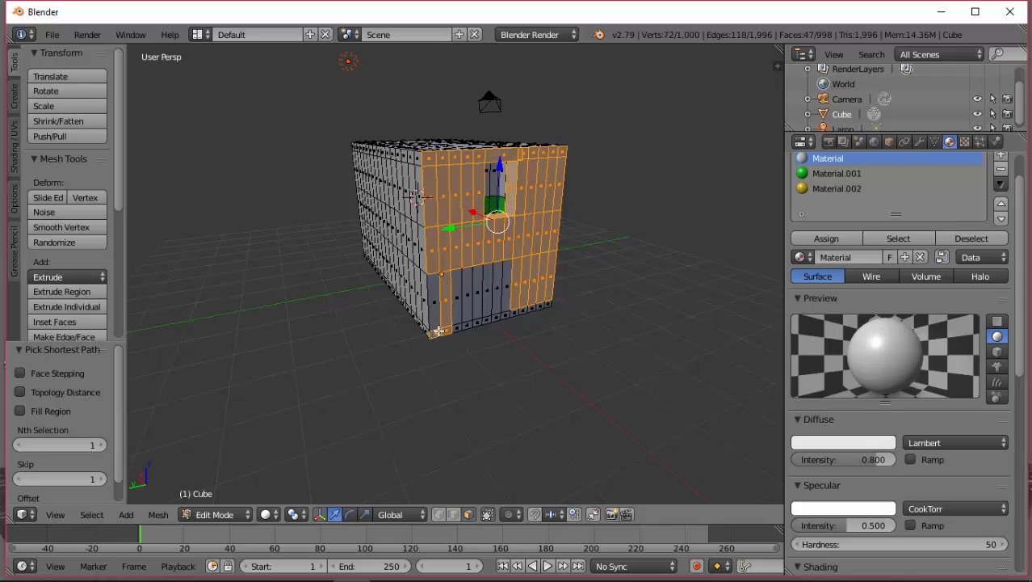
pyautogui.keyDown('ctrl'); pyautogui.rightClick(498, 317); pyautogui.keyUp('ctrl')
pyautogui.keyDown('ctrl'); pyautogui.rightClick(505, 308); pyautogui.keyUp('ctrl')
pyautogui.keyDown('ctrl'); pyautogui.rightClick(501, 295); pyautogui.keyUp('ctrl')
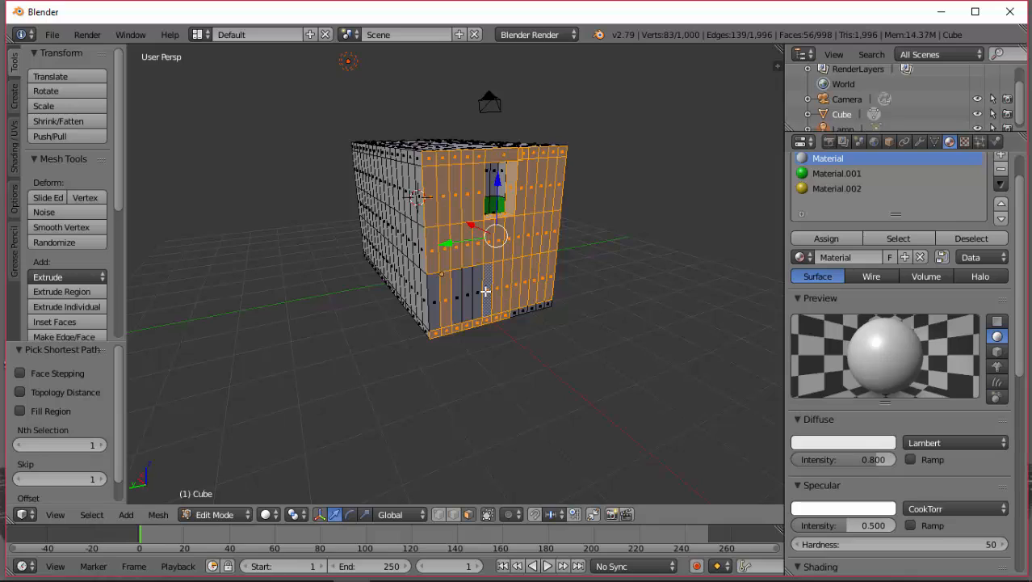
pyautogui.keyDown('ctrl'); pyautogui.rightClick(478, 294); pyautogui.keyUp('ctrl')
pyautogui.keyDown('ctrl'); pyautogui.rightClick(470, 308); pyautogui.keyUp('ctrl')
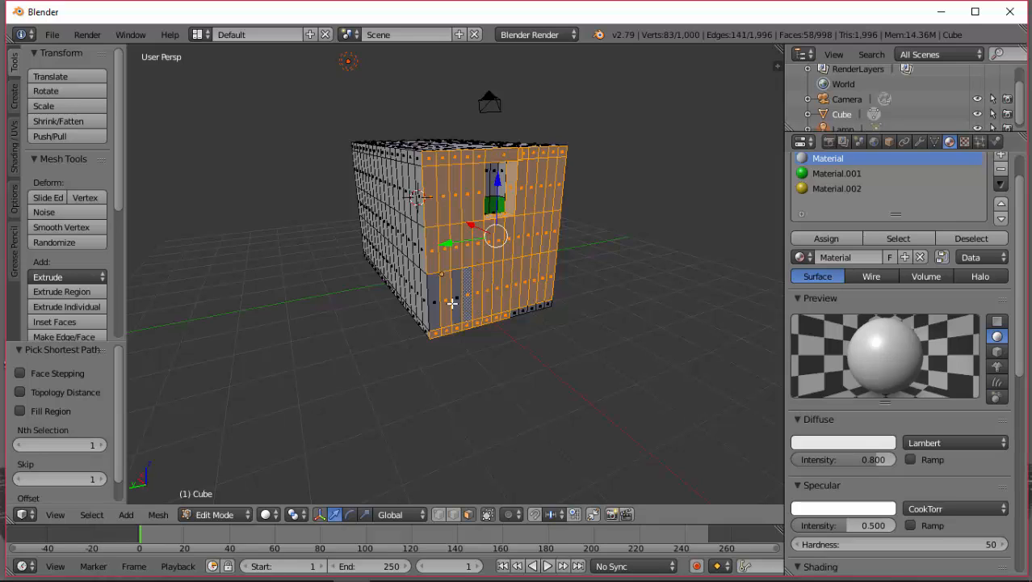
pyautogui.keyDown('ctrl'); pyautogui.rightClick(453, 296); pyautogui.keyUp('ctrl')
pyautogui.keyDown('ctrl'); pyautogui.rightClick(432, 306); pyautogui.keyUp('ctrl')
# Add the rest of the base row up to the far corner to complete the side wall selection.
pyautogui.keyDown('ctrl'); pyautogui.rightClick(518, 313); pyautogui.keyUp('ctrl')
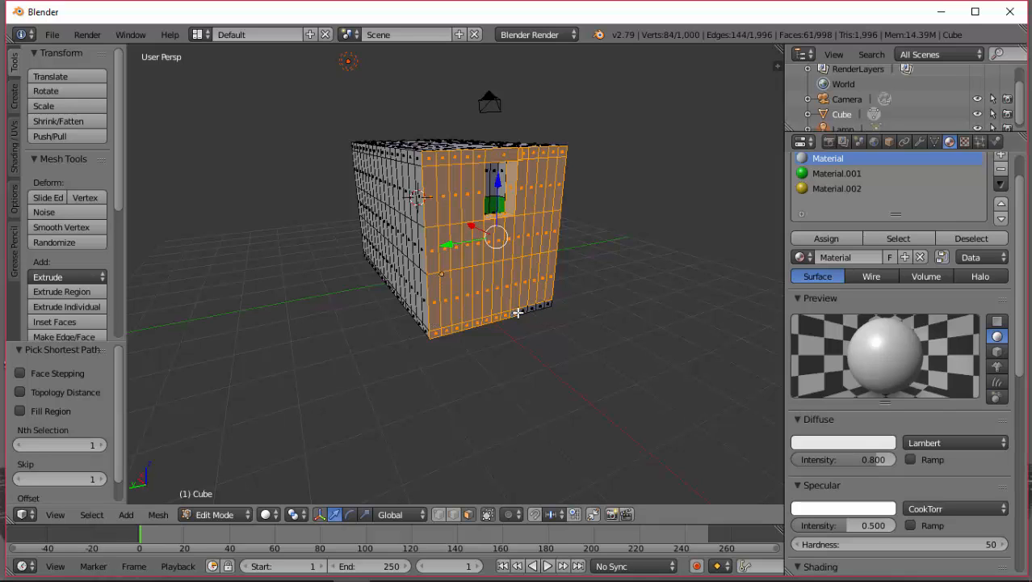
pyautogui.keyDown('ctrl'); pyautogui.rightClick(534, 305); pyautogui.keyUp('ctrl')
pyautogui.scroll(1, 534, 305)
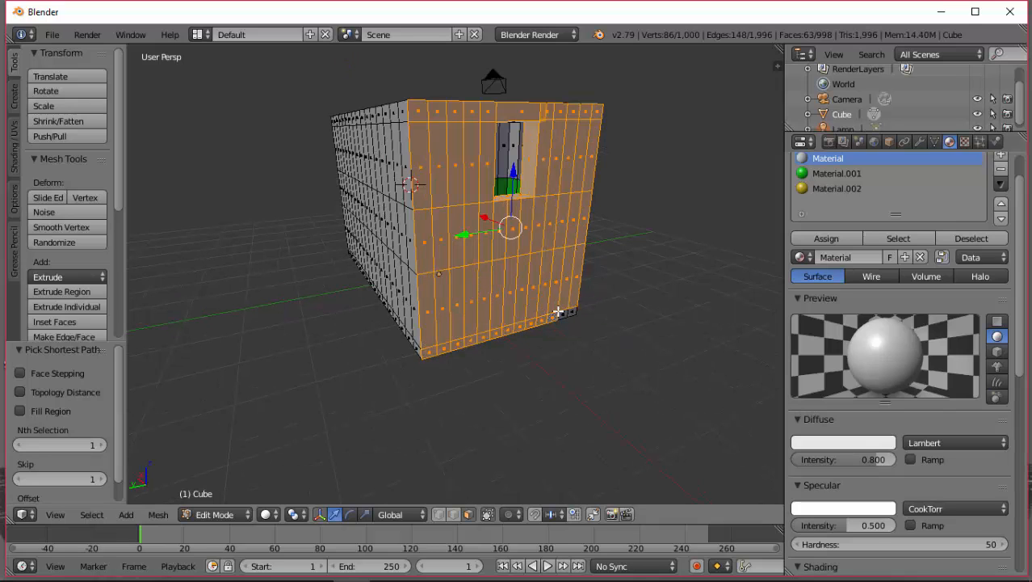
pyautogui.keyDown('ctrl'); pyautogui.rightClick(567, 311); pyautogui.keyUp('ctrl')
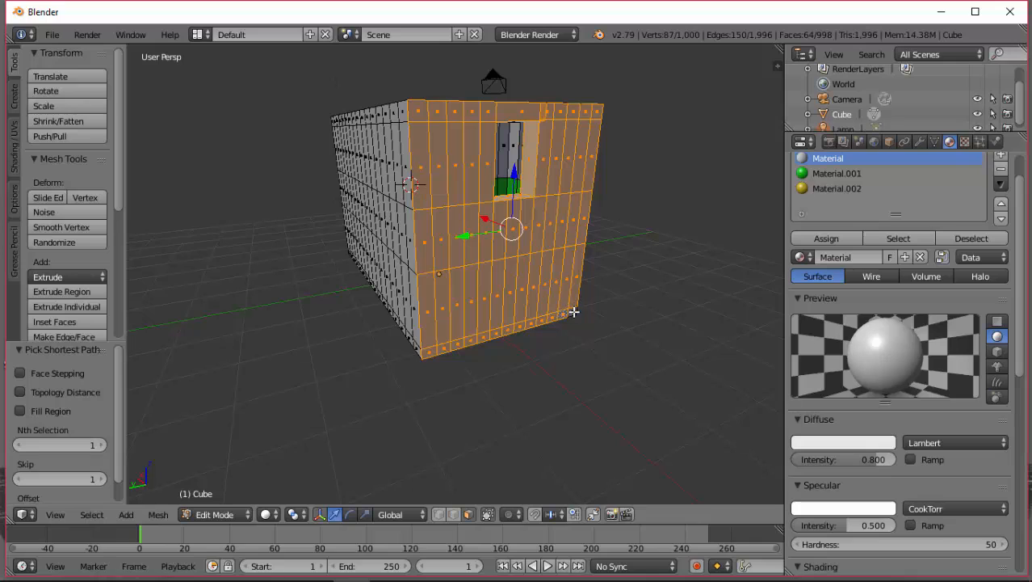
pyautogui.keyDown('ctrl'); pyautogui.rightClick(571, 311); pyautogui.keyUp('ctrl')
# Add another new material in its own slot, but assign the yellow Material.002 to the selected side wall.
pyautogui.click(1001, 153)
pyautogui.click(876, 257)
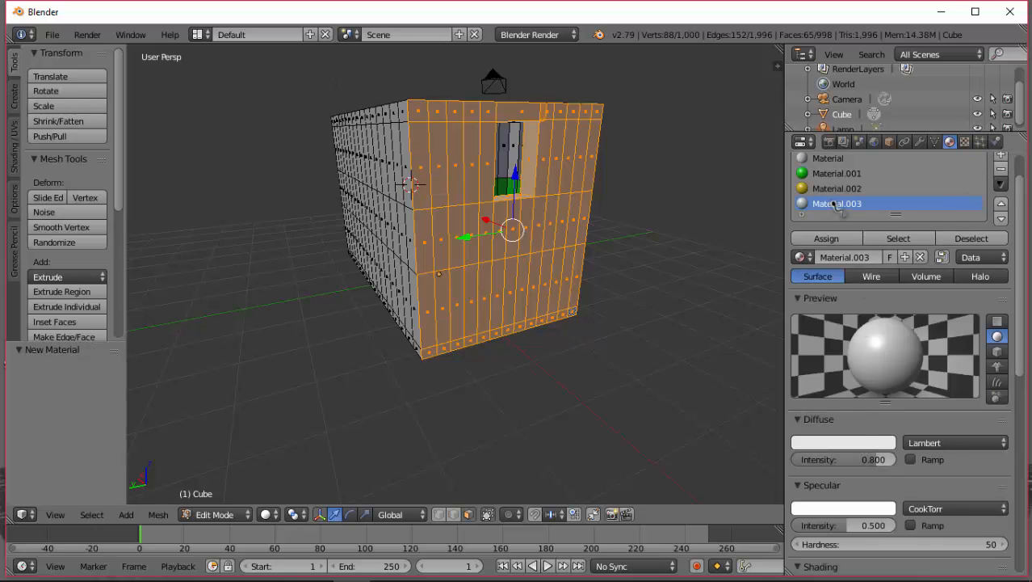
pyautogui.click(836, 190)
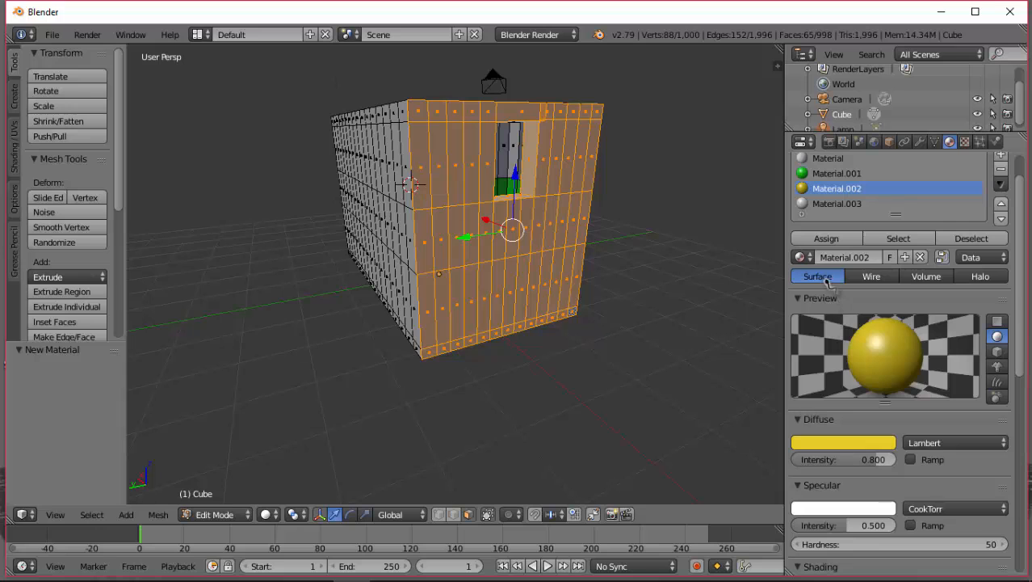
pyautogui.click(824, 237)
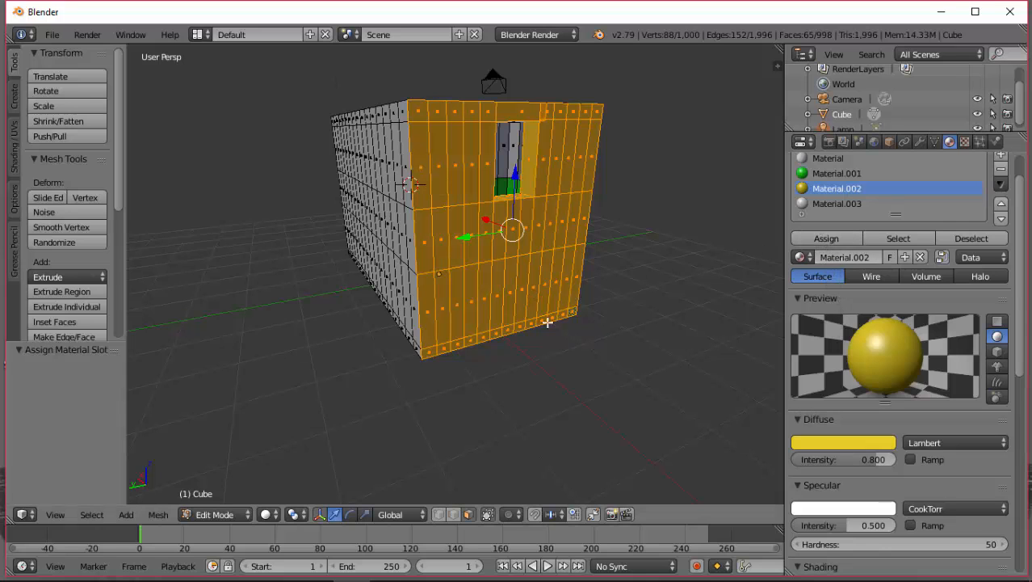
pyautogui.click(555, 341)
# Select a lower face on the adjoining windowless long wall and extend the selection to its upper corner and along the whole roof-edge row.
pyautogui.rightClick(361, 245)
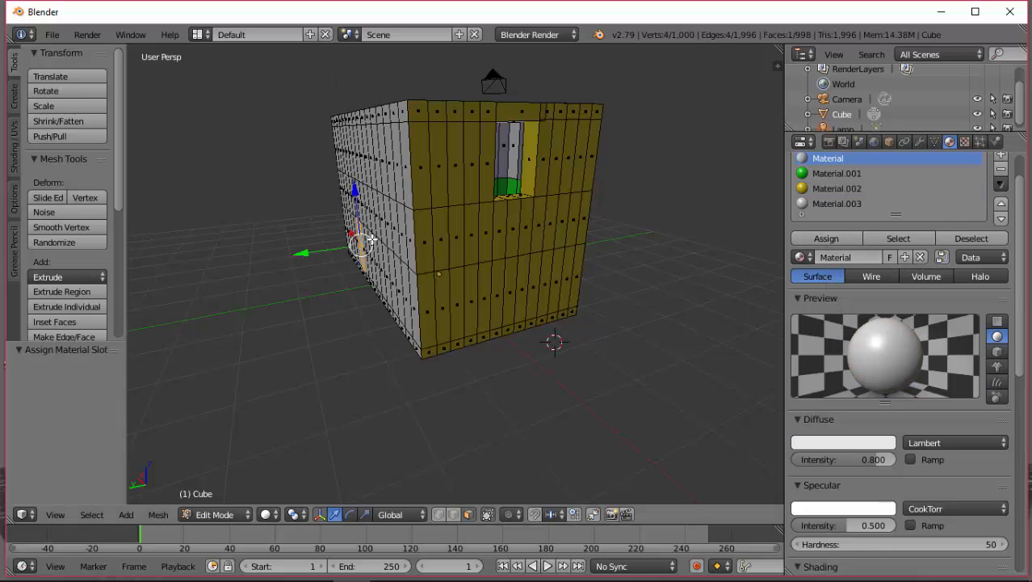
pyautogui.moveTo(371, 239); pyautogui.dragTo(393, 227, button='middle')
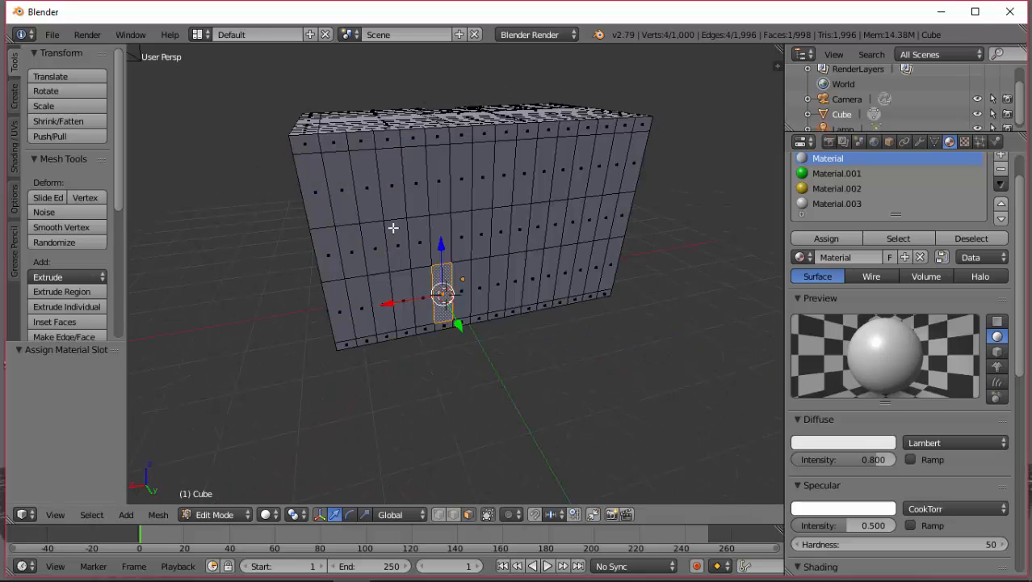
pyautogui.keyDown('ctrl'); pyautogui.rightClick(304, 145); pyautogui.keyUp('ctrl')
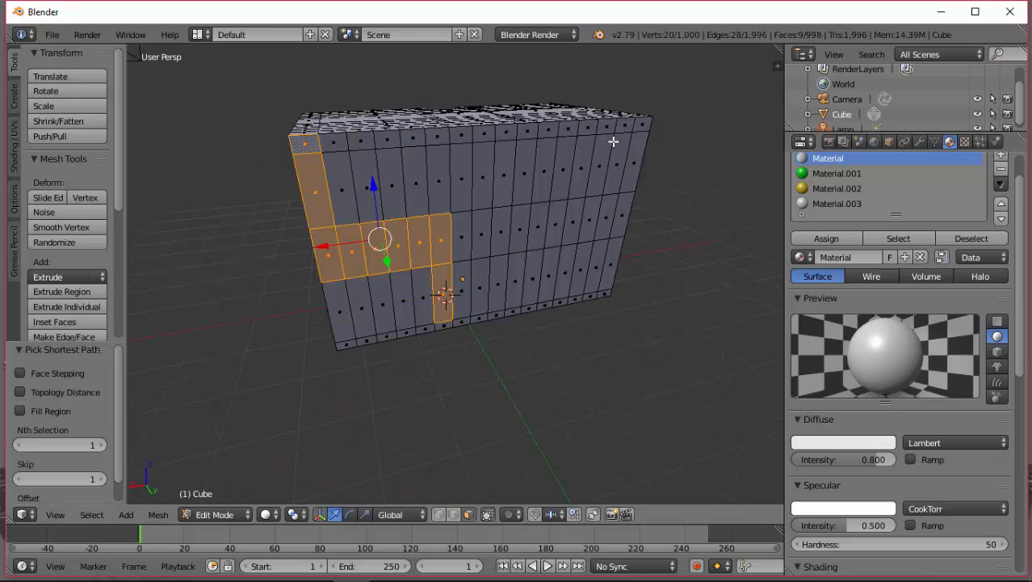
pyautogui.keyDown('ctrl'); pyautogui.rightClick(638, 127); pyautogui.keyUp('ctrl')
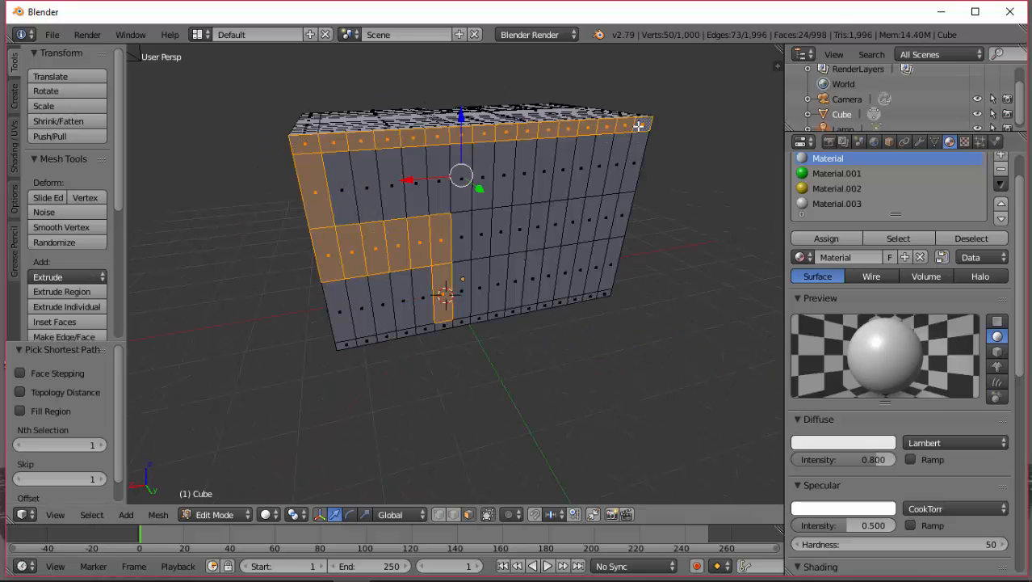
# Extend the long wall selection down to the base, then along the lower and base rows to the far corner.
pyautogui.keyDown('ctrl'); pyautogui.rightClick(522, 297); pyautogui.keyUp('ctrl')
pyautogui.keyDown('ctrl'); pyautogui.rightClick(482, 314); pyautogui.keyUp('ctrl')
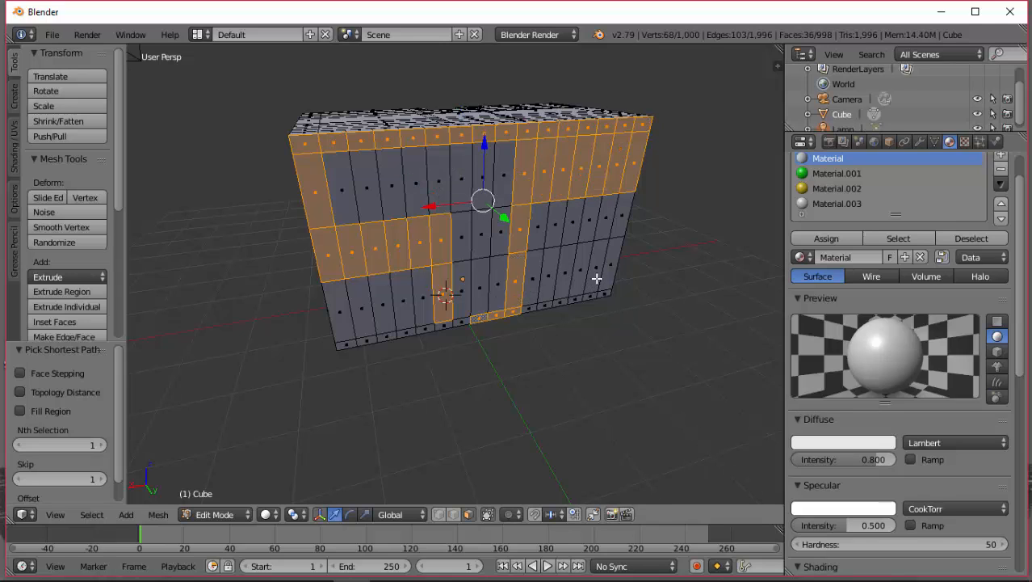
pyautogui.keyDown('ctrl'); pyautogui.rightClick(596, 277); pyautogui.keyUp('ctrl')
pyautogui.keyDown('ctrl'); pyautogui.rightClick(605, 269); pyautogui.keyUp('ctrl')
pyautogui.keyDown('ctrl'); pyautogui.rightClick(603, 288); pyautogui.keyUp('ctrl')
# Fill in the middle-row faces and the one missed lower face in the long wall's far half.
pyautogui.keyDown('ctrl'); pyautogui.rightClick(556, 228); pyautogui.keyUp('ctrl')
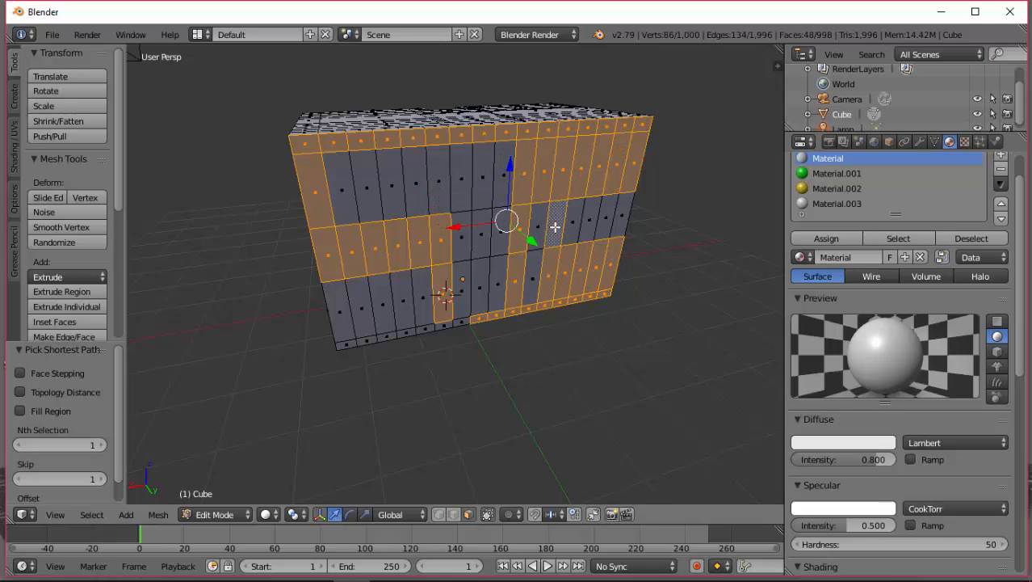
pyautogui.keyDown('ctrl'); pyautogui.rightClick(589, 219); pyautogui.keyUp('ctrl')
pyautogui.keyDown('ctrl'); pyautogui.rightClick(615, 215); pyautogui.keyUp('ctrl')
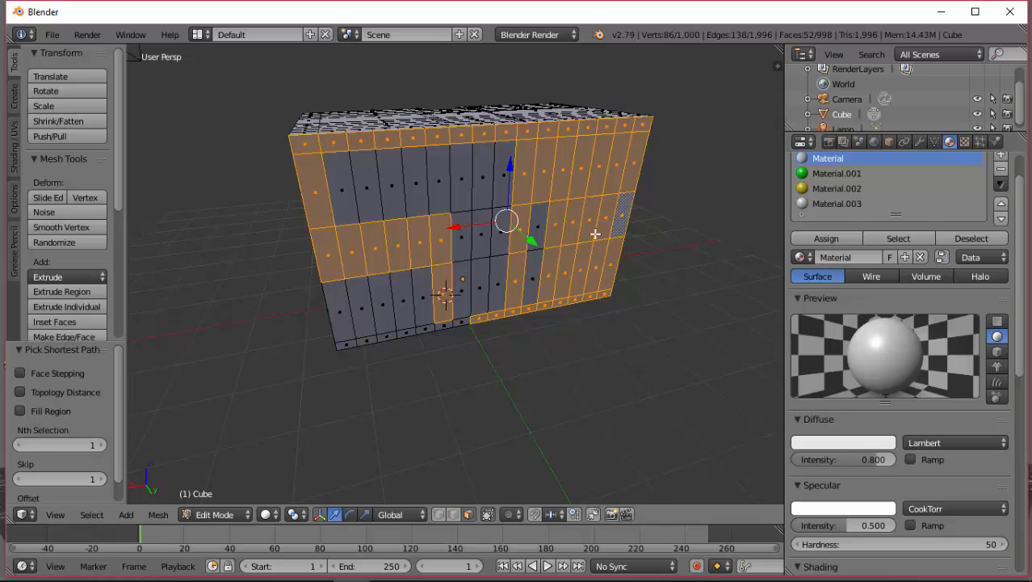
pyautogui.keyDown('ctrl'); pyautogui.rightClick(536, 230); pyautogui.keyUp('ctrl')
pyautogui.keyDown('ctrl'); pyautogui.rightClick(533, 268); pyautogui.keyUp('ctrl')
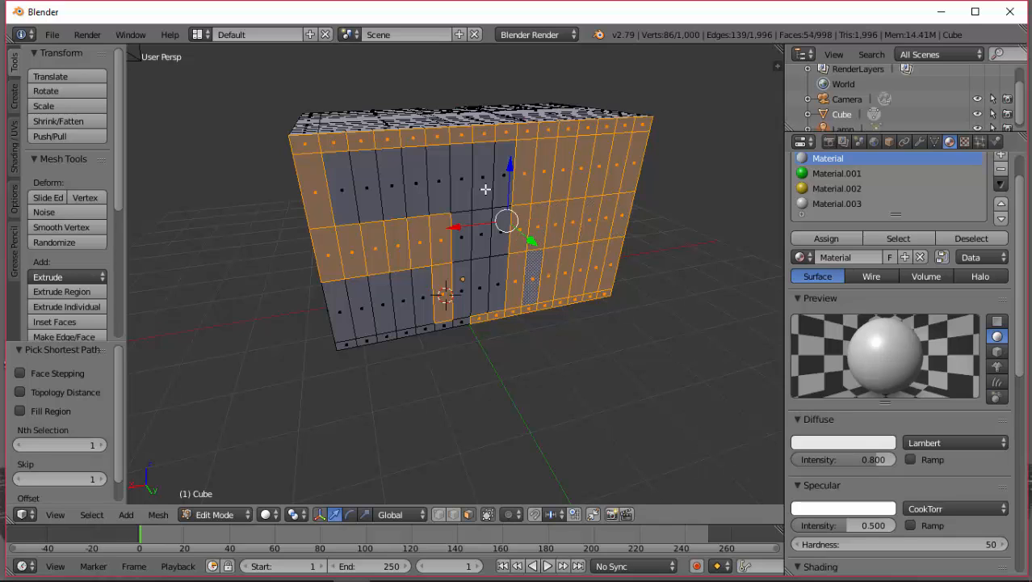
# Extend the long wall selection over its remaining upper-row and middle-row faces and the lower faces near the wall's centre.
pyautogui.keyDown('ctrl'); pyautogui.rightClick(486, 168); pyautogui.keyUp('ctrl')
pyautogui.keyDown('ctrl'); pyautogui.rightClick(502, 173); pyautogui.keyUp('ctrl')
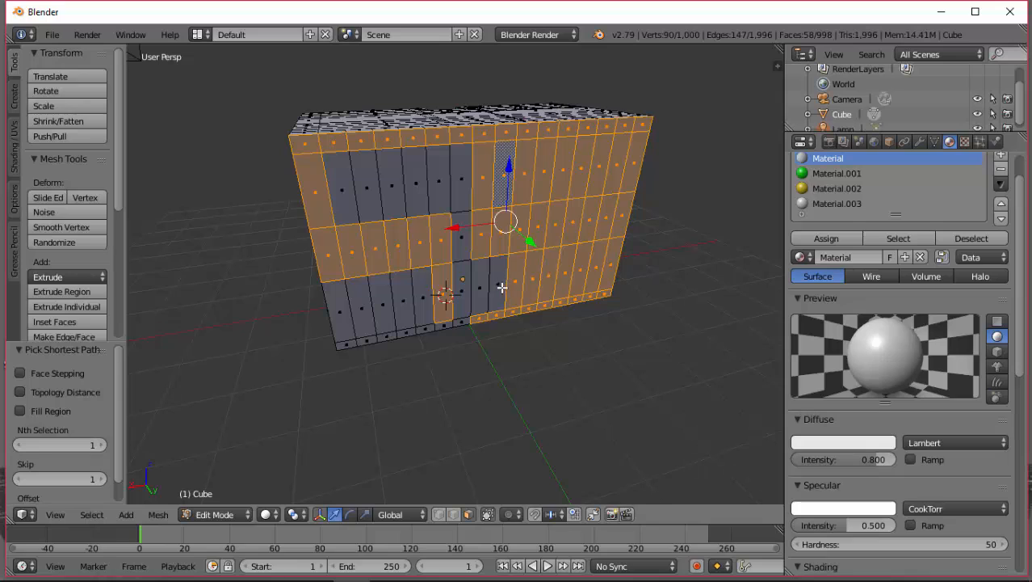
pyautogui.keyDown('ctrl'); pyautogui.rightClick(496, 282); pyautogui.keyUp('ctrl')
pyautogui.keyDown('ctrl'); pyautogui.rightClick(479, 291); pyautogui.keyUp('ctrl')
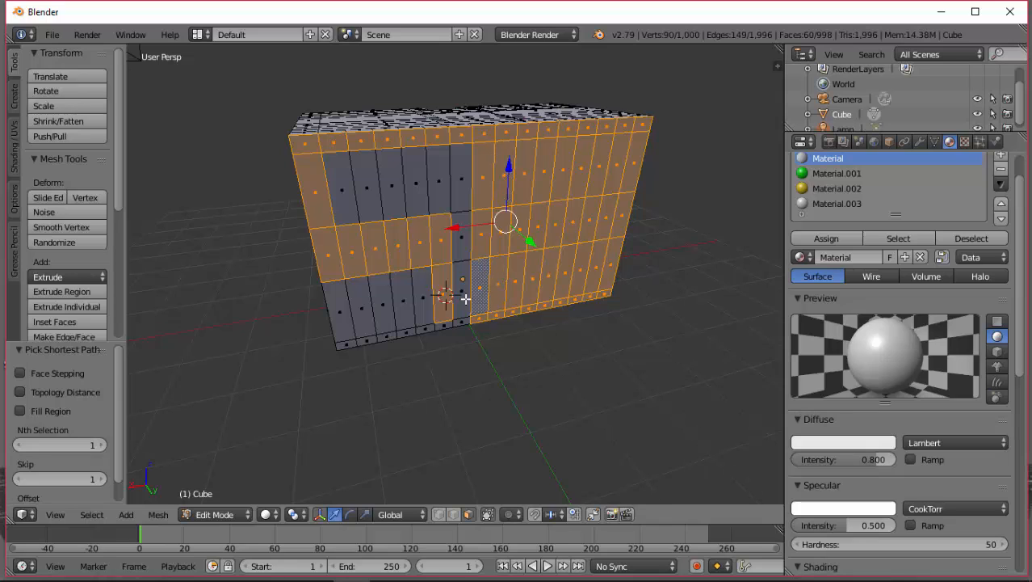
pyautogui.keyDown('ctrl'); pyautogui.rightClick(460, 284); pyautogui.keyUp('ctrl')
pyautogui.keyDown('ctrl'); pyautogui.rightClick(459, 238); pyautogui.keyUp('ctrl')
pyautogui.keyDown('ctrl'); pyautogui.rightClick(461, 179); pyautogui.keyUp('ctrl')
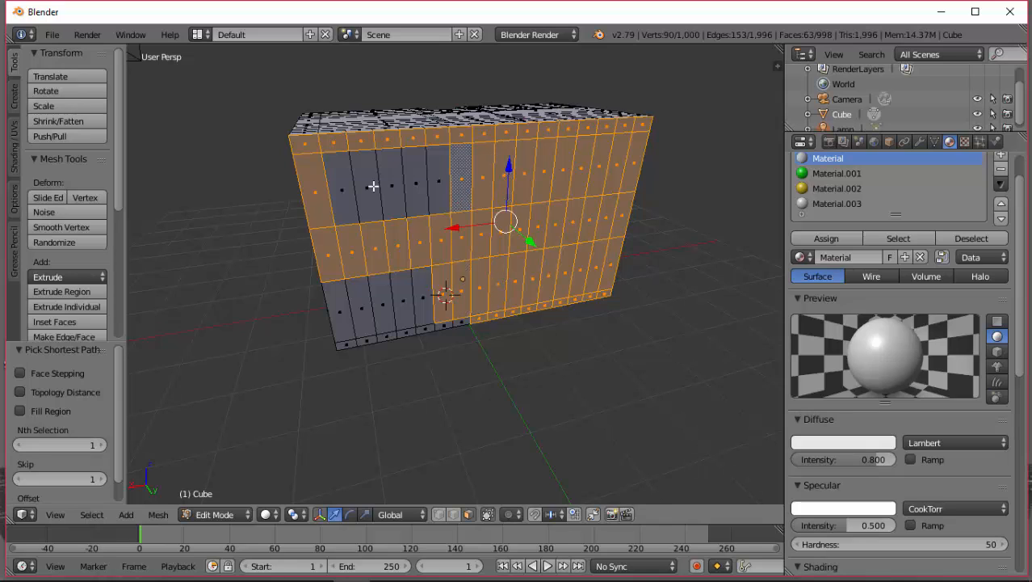
pyautogui.keyDown('ctrl'); pyautogui.rightClick(351, 196); pyautogui.keyUp('ctrl')
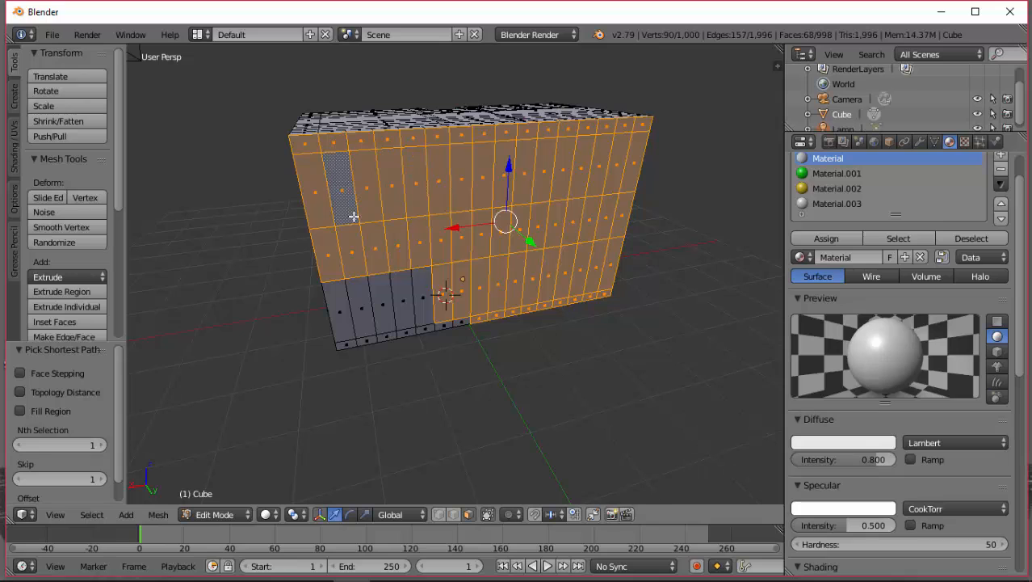
# Complete the long wall selection with the last lower-row faces by the corner and the missing base-row faces.
pyautogui.keyDown('ctrl'); pyautogui.rightClick(365, 312); pyautogui.keyUp('ctrl')
pyautogui.keyDown('ctrl'); pyautogui.rightClick(343, 320); pyautogui.keyUp('ctrl')
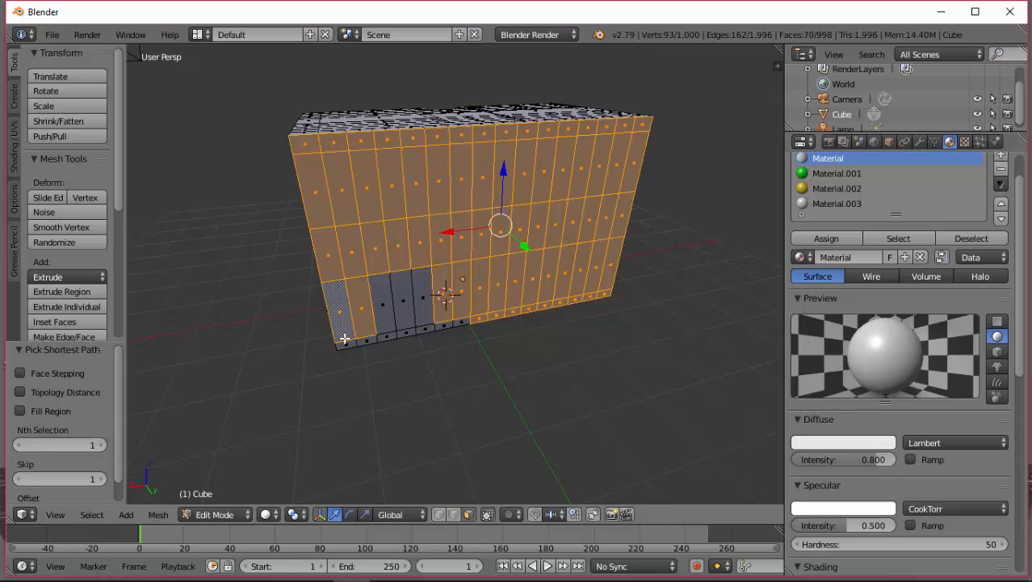
pyautogui.keyDown('ctrl'); pyautogui.rightClick(424, 312); pyautogui.keyUp('ctrl')
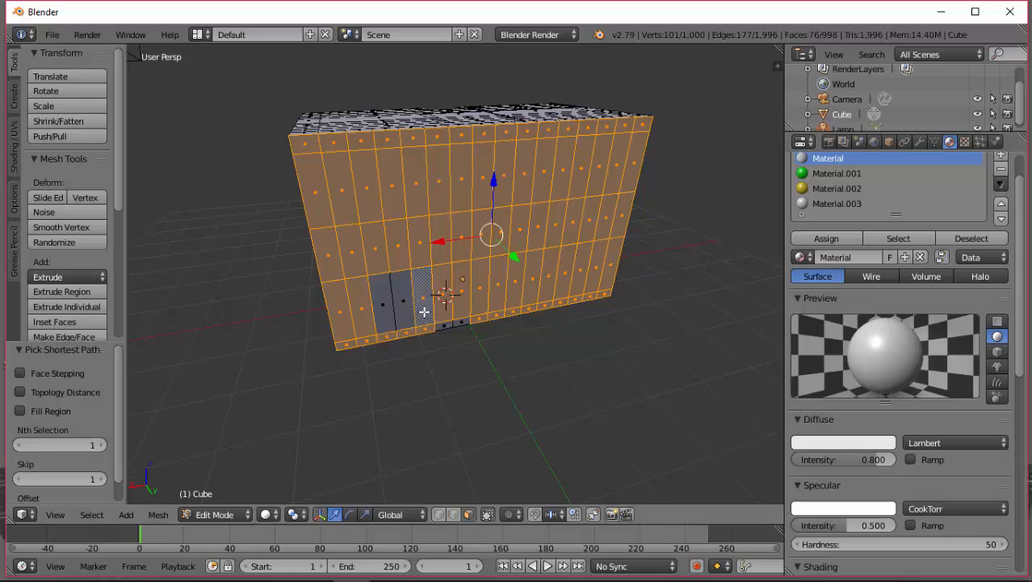
pyautogui.keyDown('ctrl'); pyautogui.rightClick(398, 313); pyautogui.keyUp('ctrl')
pyautogui.keyDown('ctrl'); pyautogui.rightClick(379, 307); pyautogui.keyUp('ctrl')
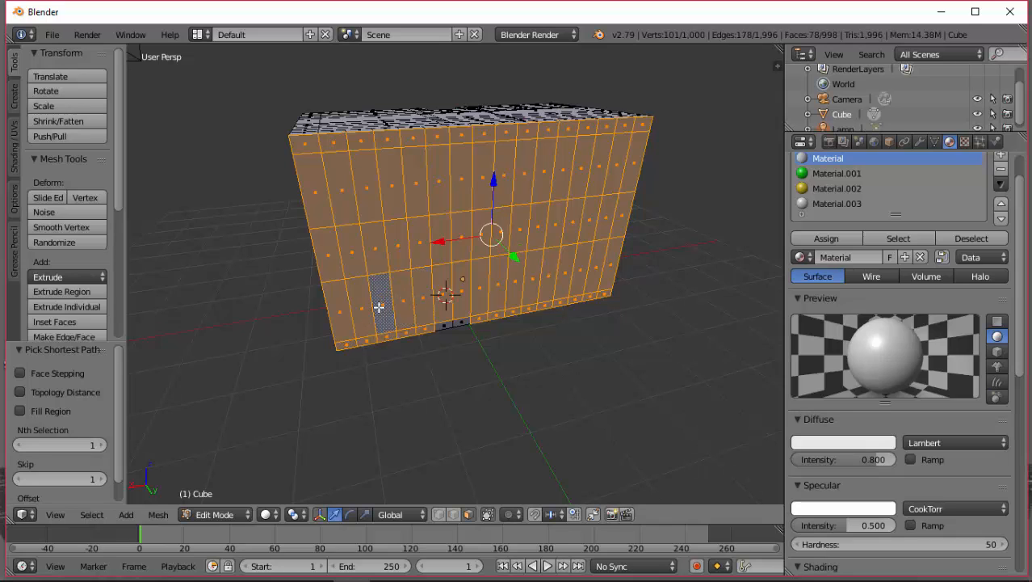
pyautogui.keyDown('shift'); pyautogui.rightClick(447, 326); pyautogui.keyUp('shift')
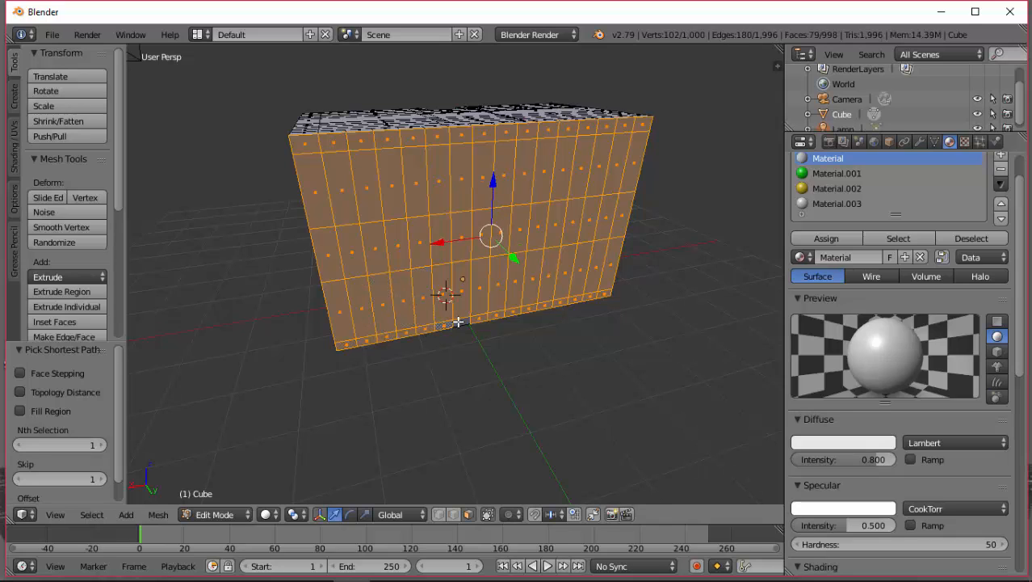
pyautogui.keyDown('shift'); pyautogui.rightClick(458, 322); pyautogui.keyUp('shift')
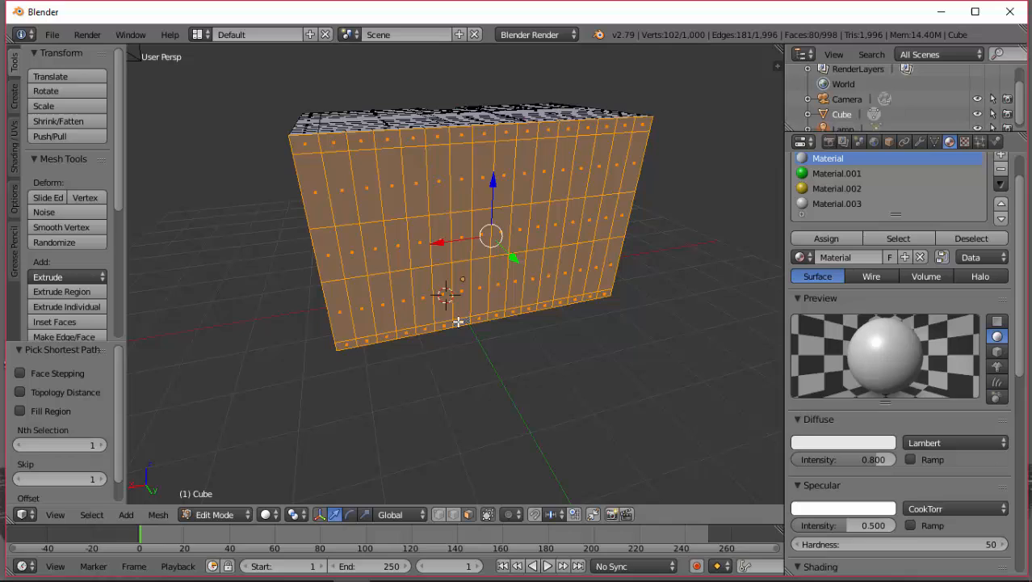
# Assign the green Material.001 to the selected long wall.
pyautogui.click(848, 172)
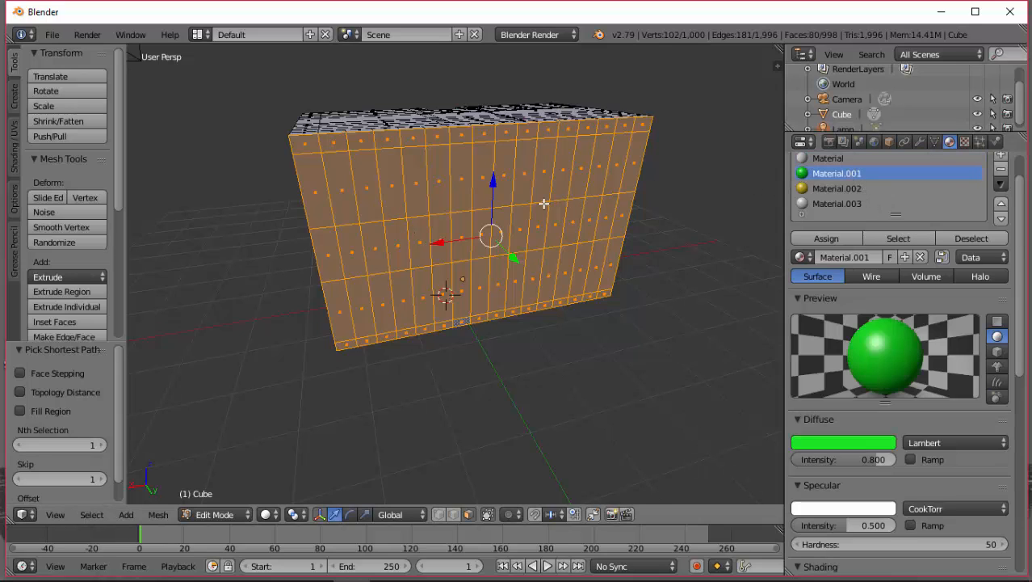
pyautogui.click(828, 238)
pyautogui.rightClick(397, 275)
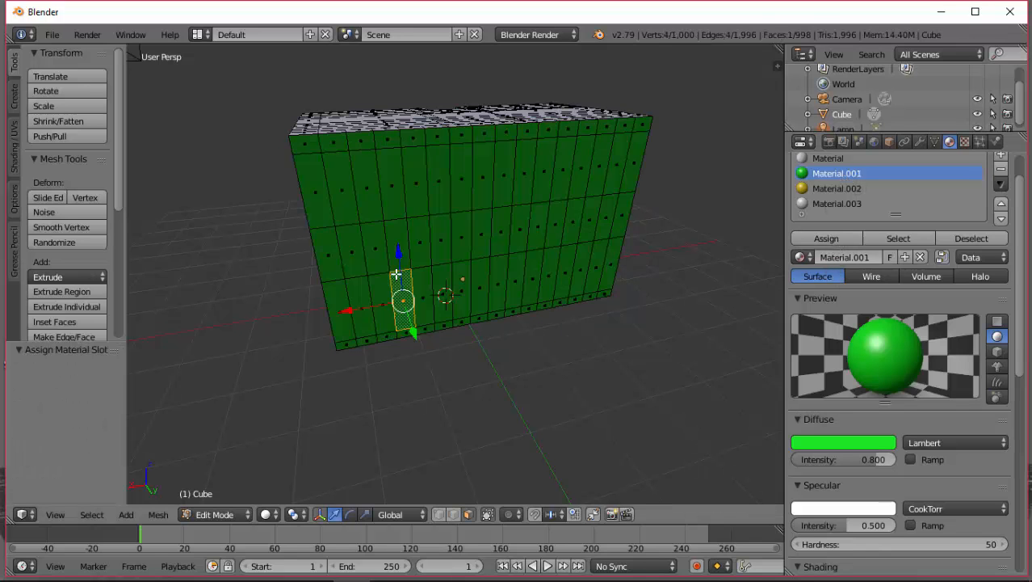
# Select only the lintel face above the window on the +X side of the doorway wall.
pyautogui.moveTo(410, 219); pyautogui.dragTo(524, 172, button='middle')
pyautogui.scroll(-3, 518, 115)
pyautogui.moveTo(520, 111); pyautogui.dragTo(523, 132, button='middle')
pyautogui.rightClick(472, 130)
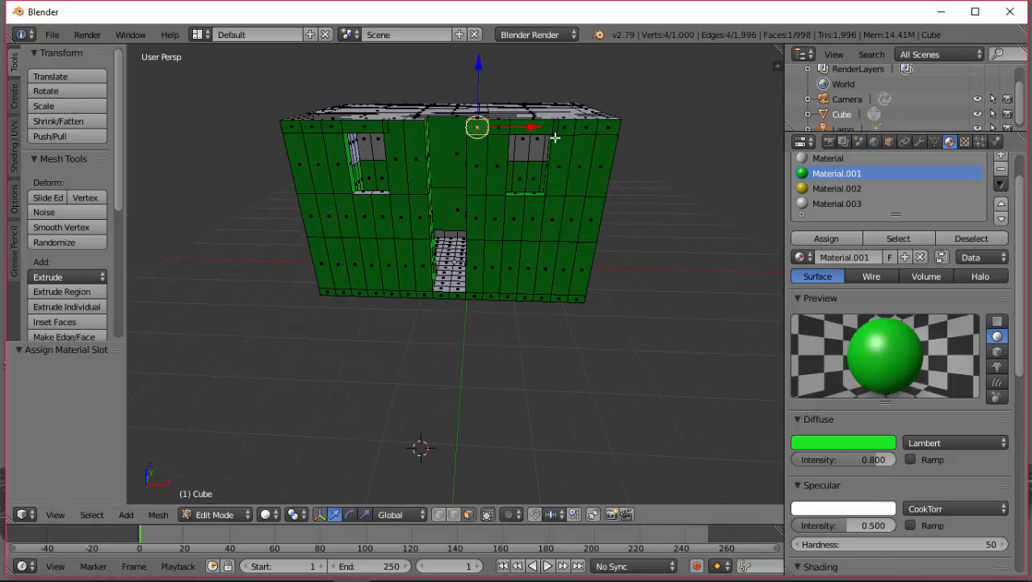
pyautogui.rightClick(500, 126)
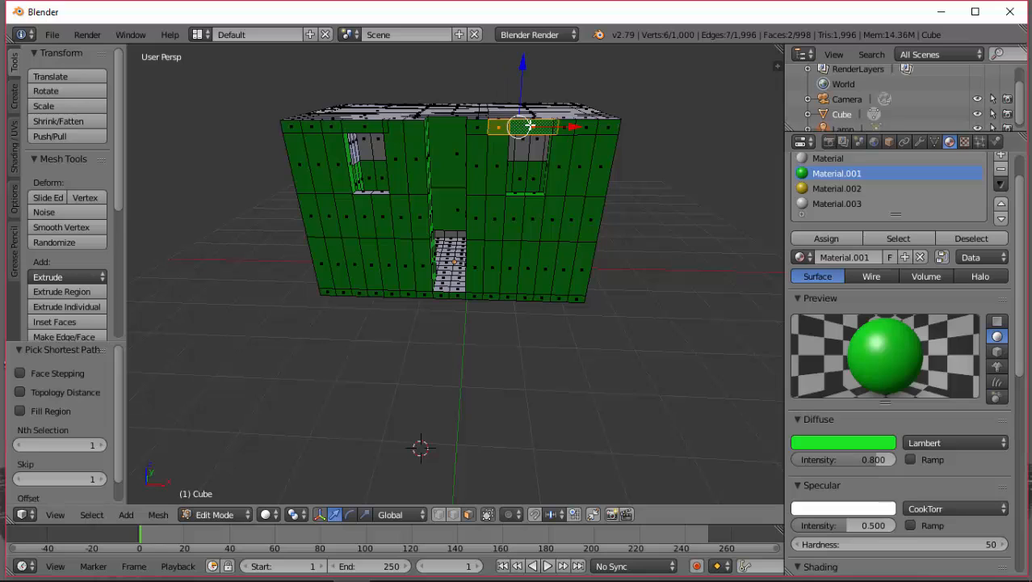
pyautogui.keyDown('ctrl'); pyautogui.rightClick(563, 128); pyautogui.keyUp('ctrl')
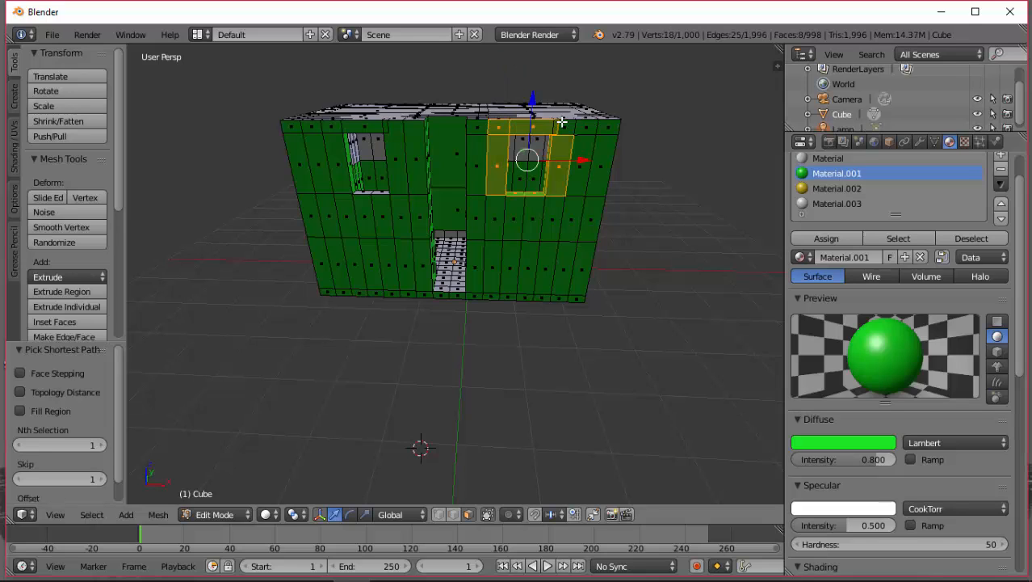
pyautogui.rightClick(544, 125)
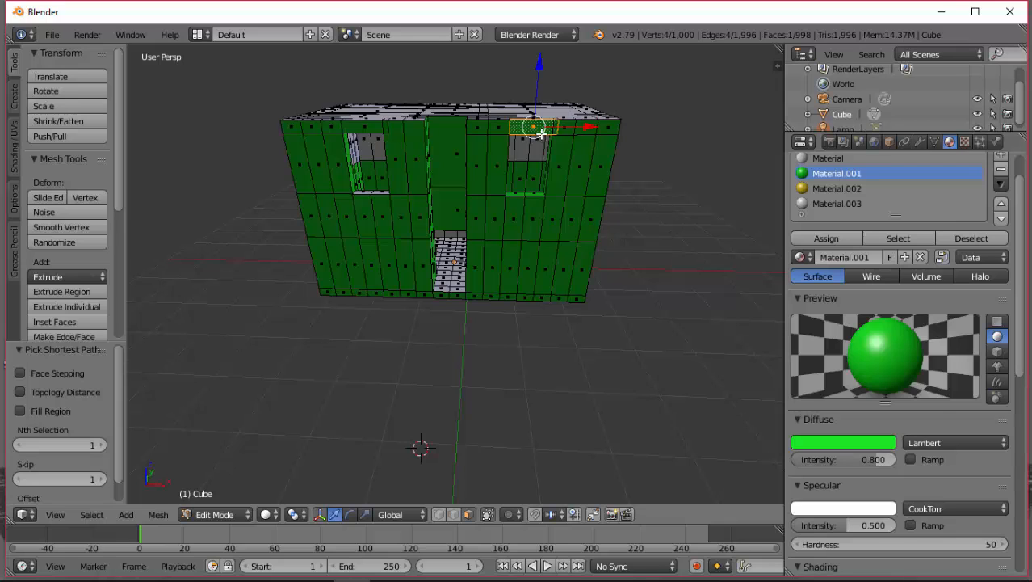
# Try to extrude the selected lintel outward by about 0.5, and undo it.
pyautogui.press('e')
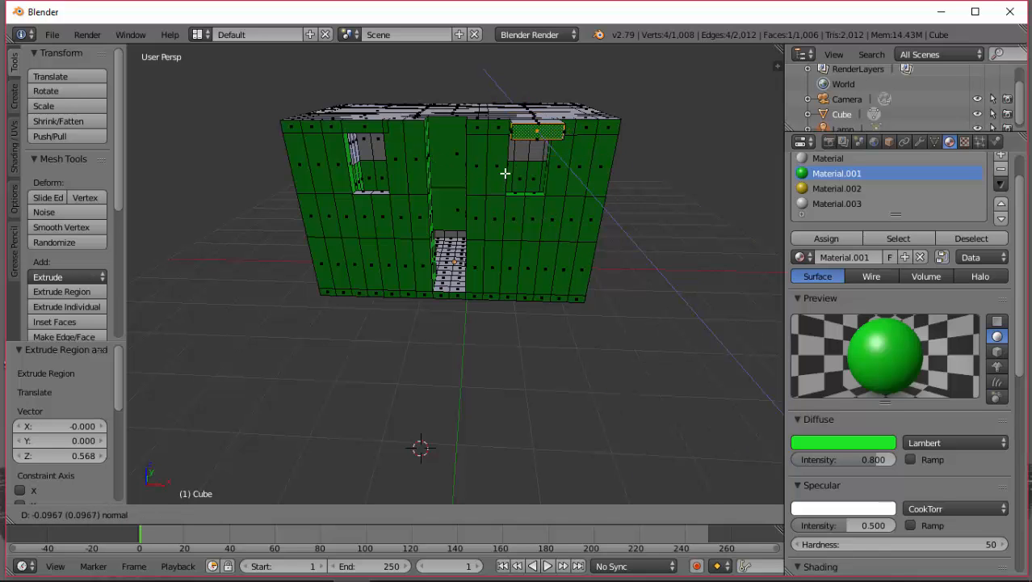
pyautogui.click(509, 176)
pyautogui.moveTo(537, 192); pyautogui.dragTo(592, 200, button='middle')
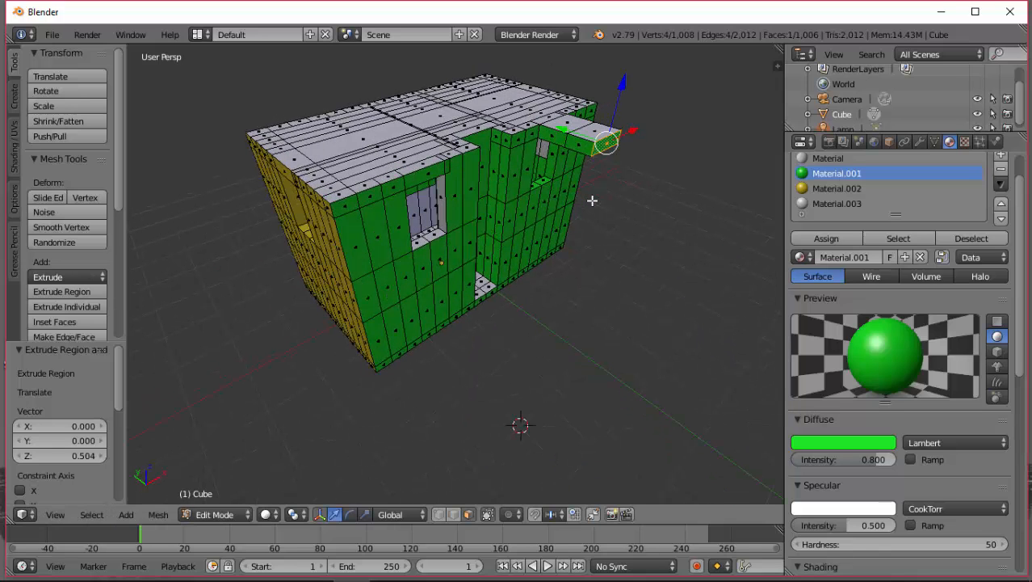
pyautogui.hotkey('ctrl', 'z')
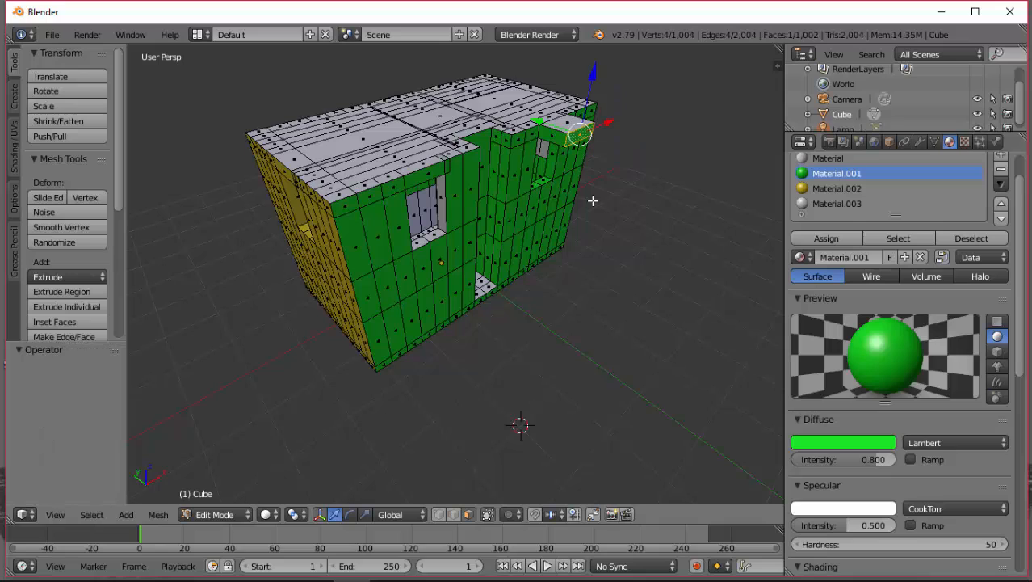
# Try to extrude the lintel above the doorway wall's other window, and undo back to the flat wall.
pyautogui.rightClick(420, 174)
pyautogui.press('e')
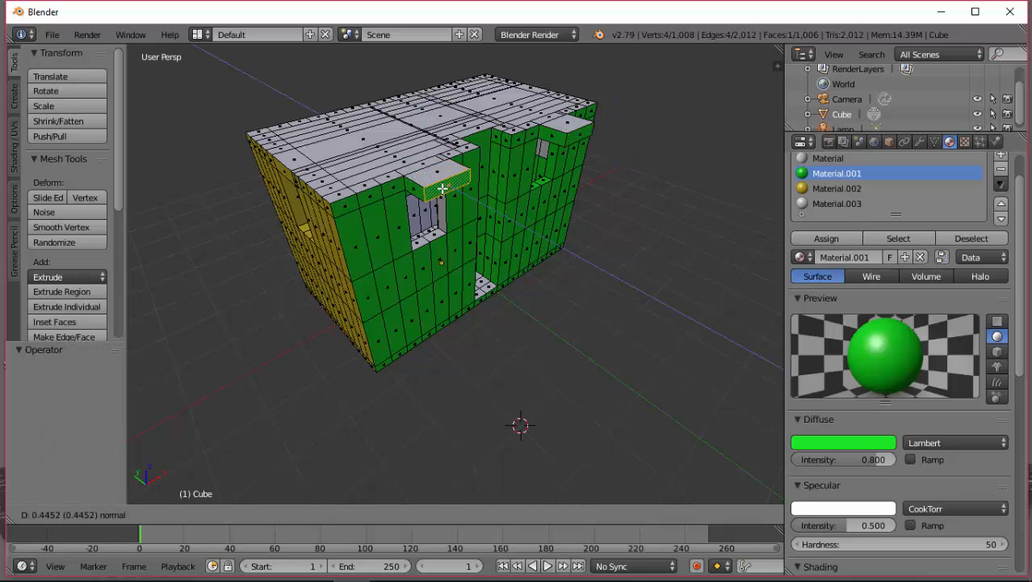
pyautogui.press('ctrl')
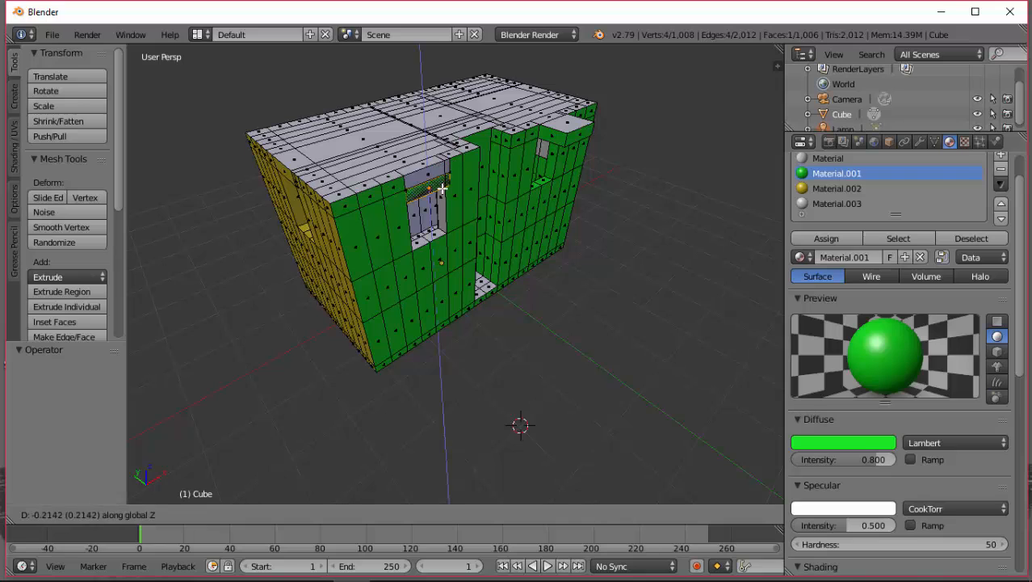
pyautogui.click(481, 185)
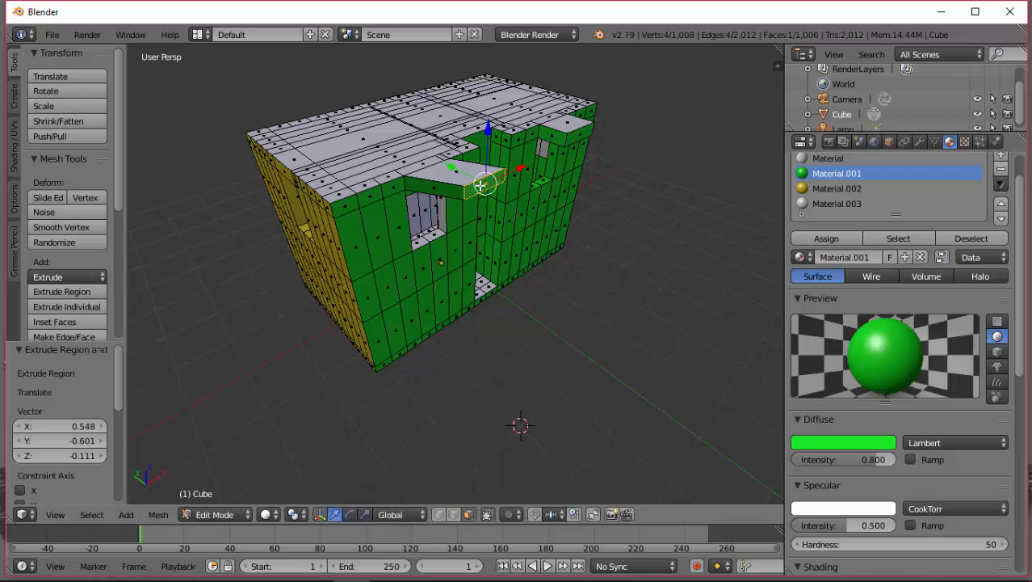
pyautogui.hotkey('ctrl', 'z')
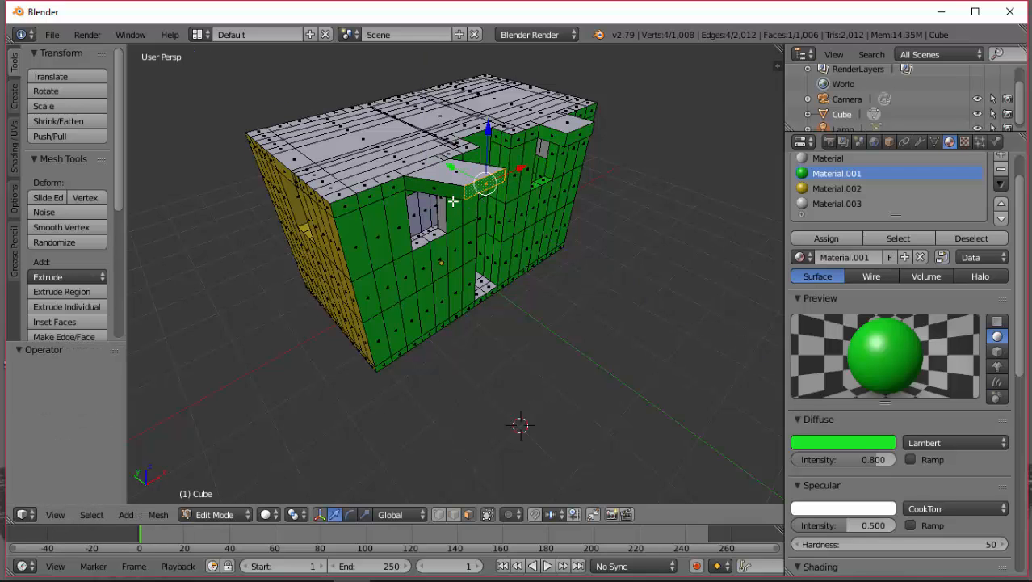
pyautogui.hotkey('ctrl', 'z')
pyautogui.hotkey('ctrl', 'z')
pyautogui.hotkey('ctrl', 'z')
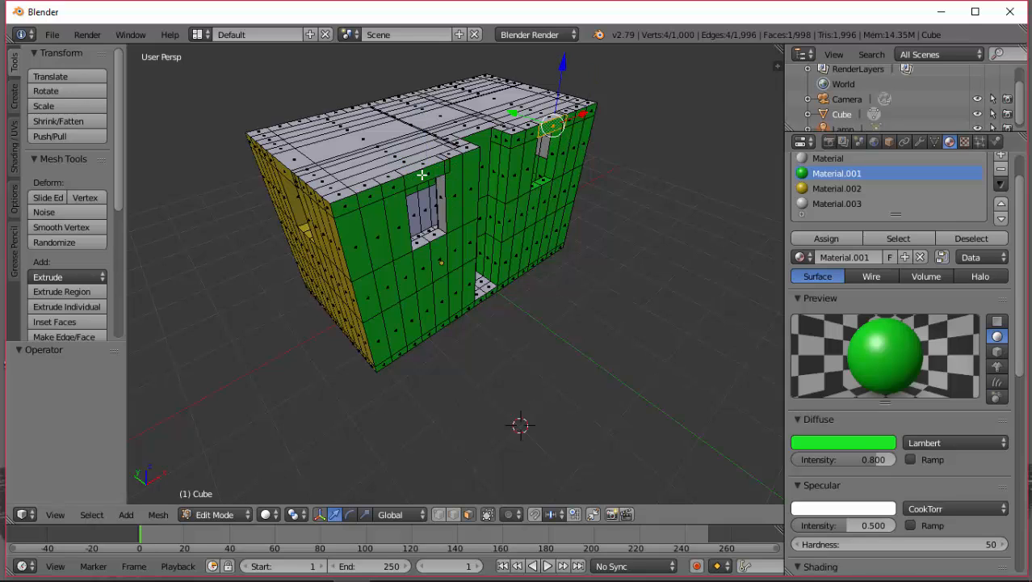
# Add the other window's lintel face to the selection and extrude both doorway-wall lintels outward by about 0.4.
pyautogui.keyDown('ctrl'); pyautogui.rightClick(422, 175); pyautogui.keyUp('ctrl')
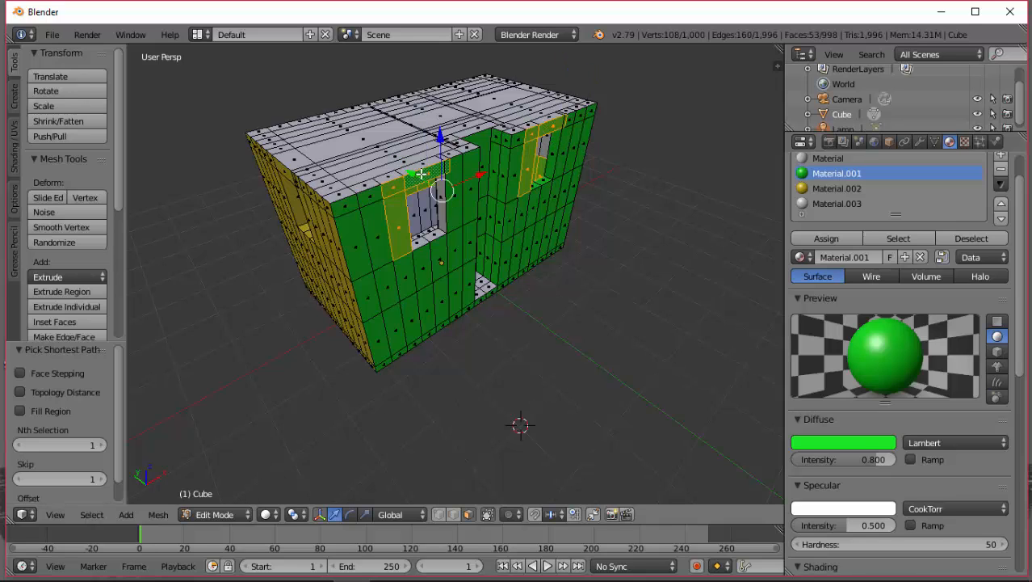
pyautogui.hotkey('ctrl', 'z')
pyautogui.keyDown('shift'); pyautogui.rightClick(425, 174); pyautogui.keyUp('shift')
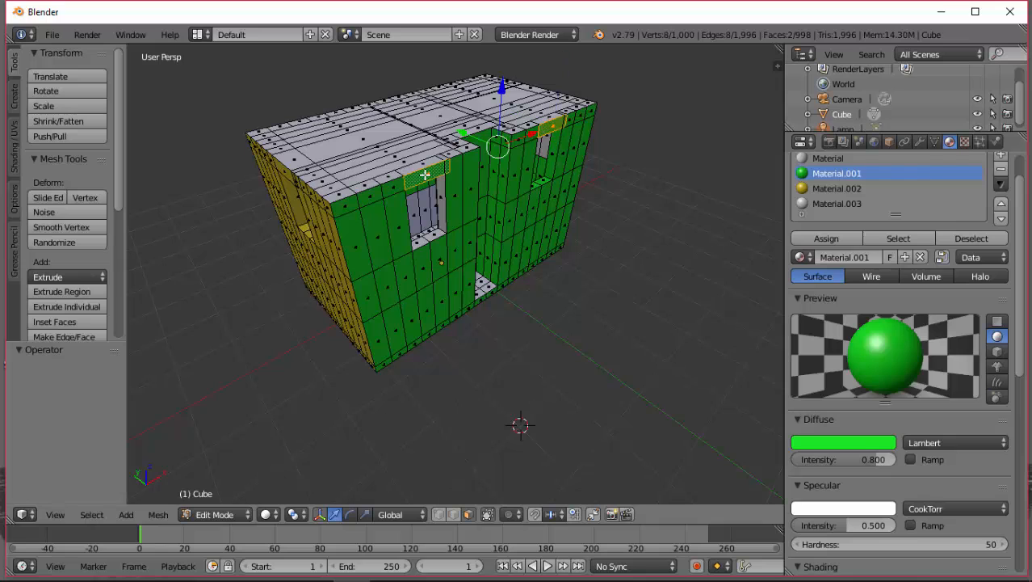
pyautogui.press('e')
pyautogui.click(443, 185)
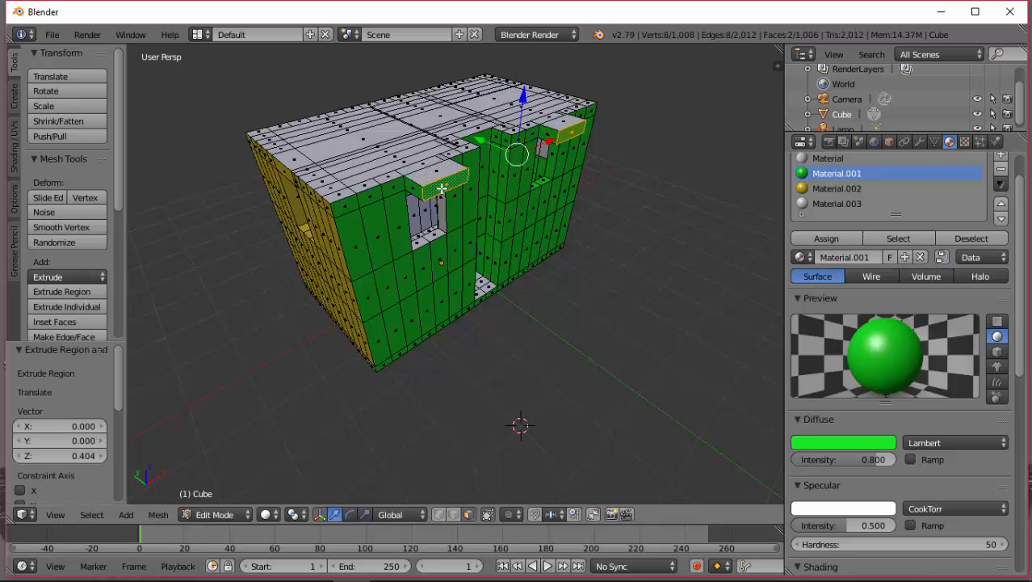
# Try a further extrusion of both lintels by about -0.15 along X, and undo it.
pyautogui.press('e')
pyautogui.press('x')
pyautogui.click(470, 185)
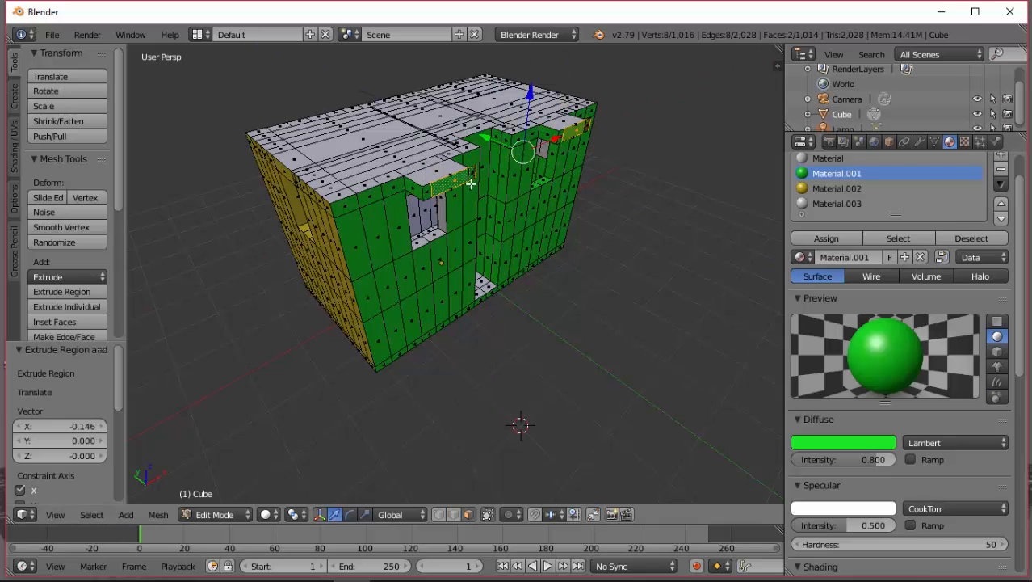
pyautogui.hotkey('ctrl', 'z')
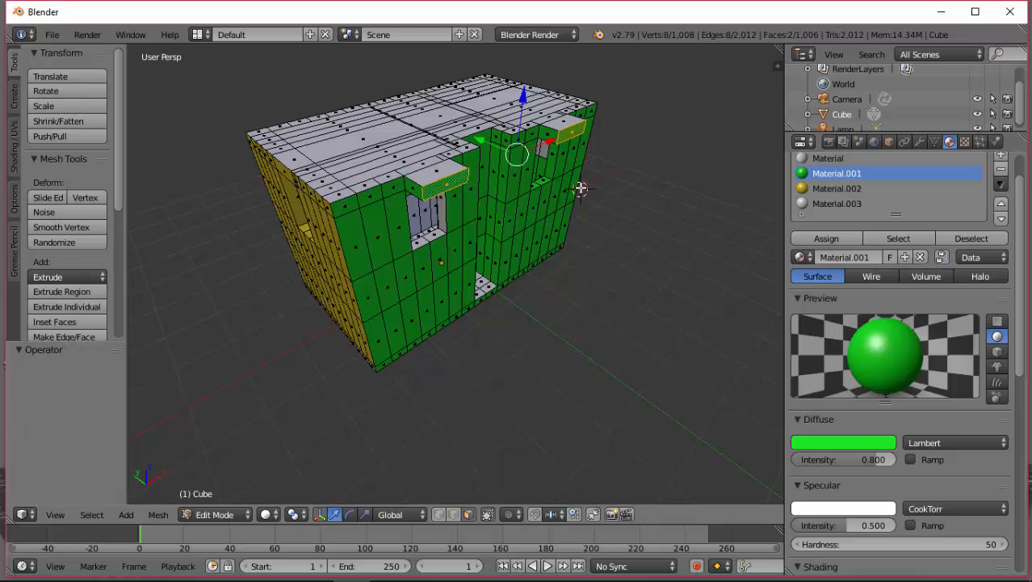
# Try to extrude the window lintels of both yellow side walls together, and cancel the movement.
pyautogui.moveTo(347, 207); pyautogui.dragTo(374, 206, button='middle')
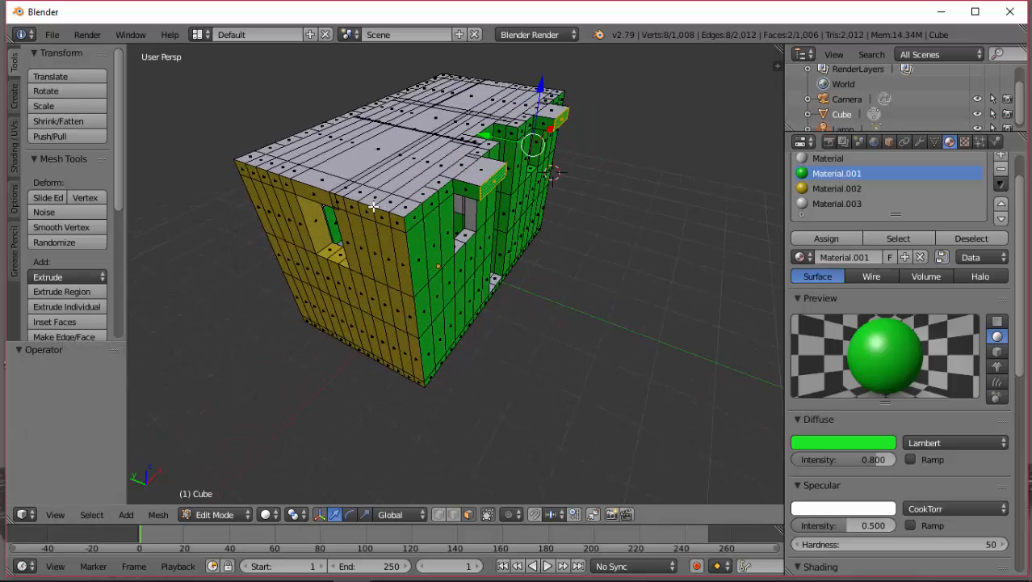
pyautogui.rightClick(317, 198)
pyautogui.moveTo(537, 176); pyautogui.dragTo(507, 217, button='middle')
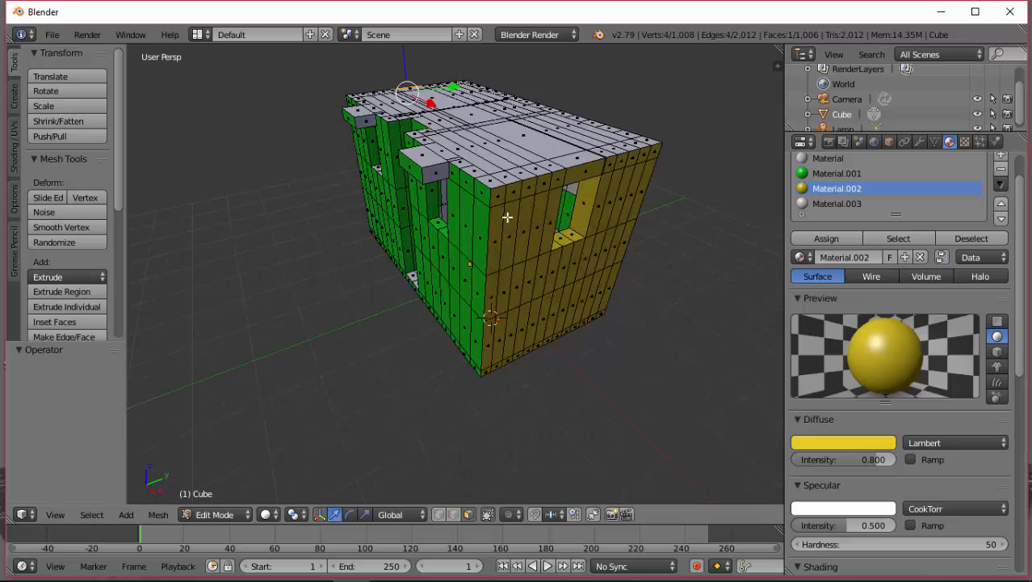
pyautogui.keyDown('shift'); pyautogui.rightClick(589, 171); pyautogui.keyUp('shift')
pyautogui.press('e')
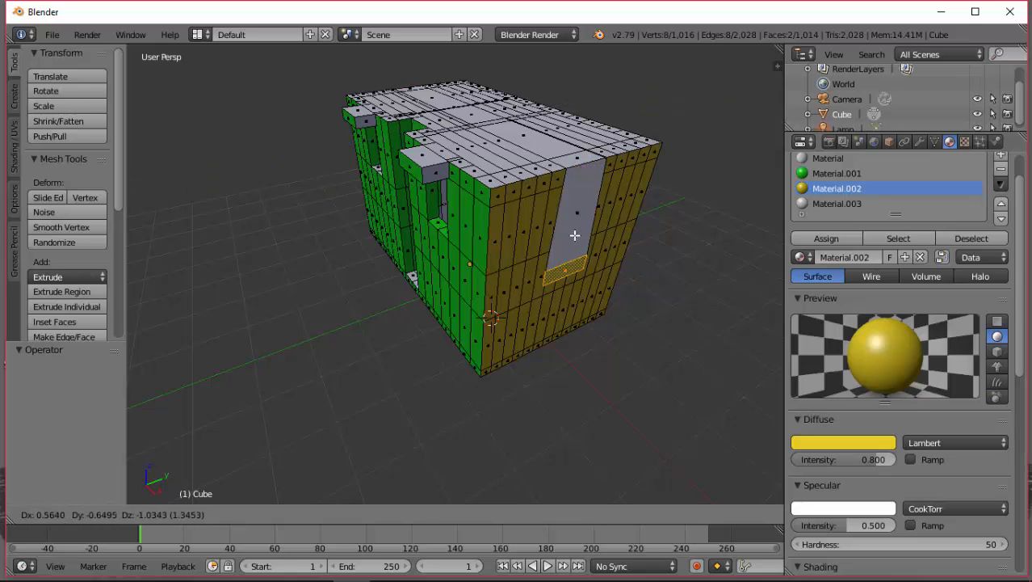
pyautogui.rightClick(575, 220)
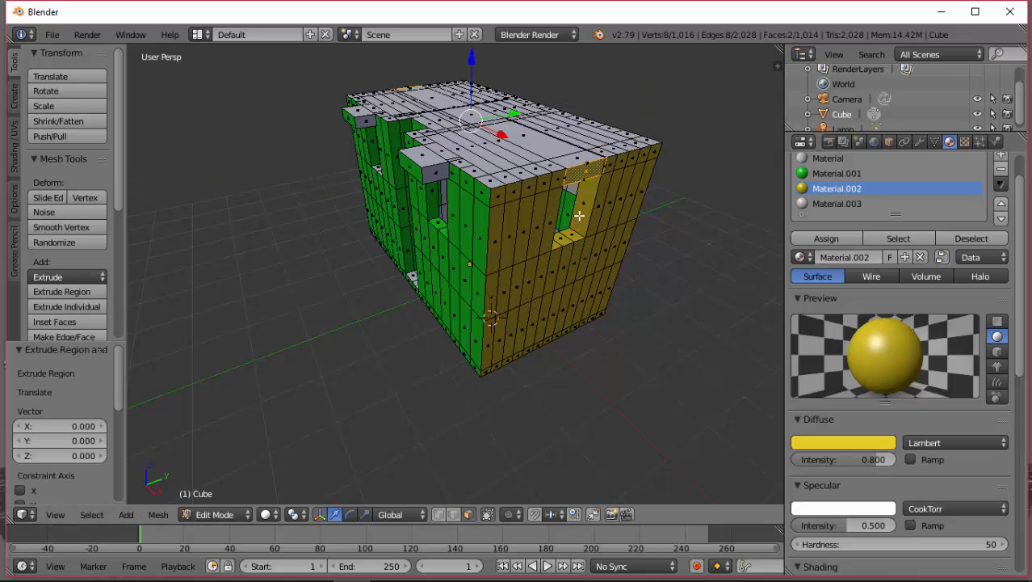
# Extrude the window lintel on the +X yellow side wall outward by about 0.24.
pyautogui.rightClick(582, 174)
pyautogui.press('e')
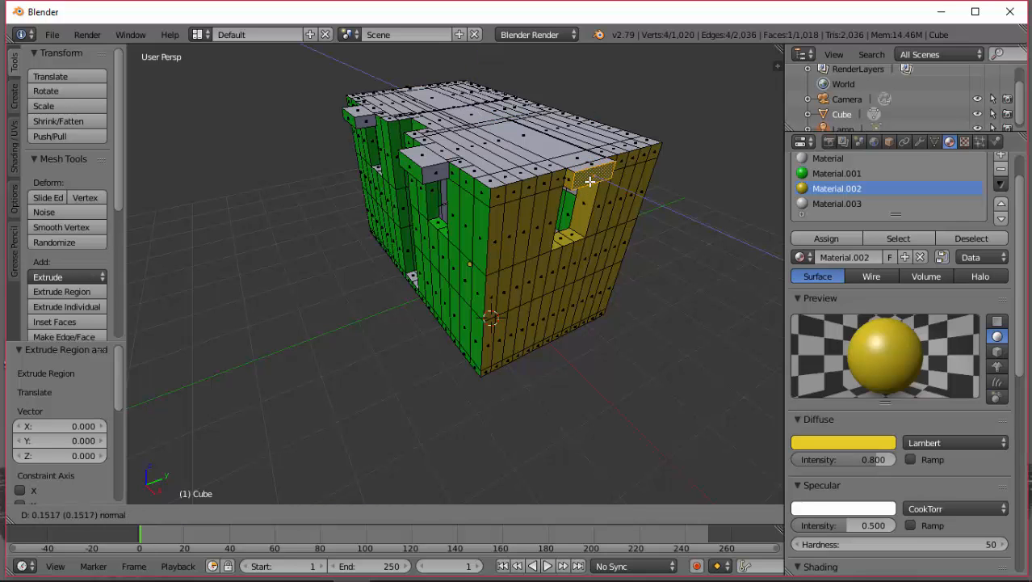
pyautogui.click(594, 187)
# Extrude the window lintel on the opposite yellow side wall outward by about 0.33.
pyautogui.moveTo(593, 186); pyautogui.dragTo(736, 188, button='middle')
pyautogui.moveTo(330, 162); pyautogui.dragTo(458, 189, button='middle')
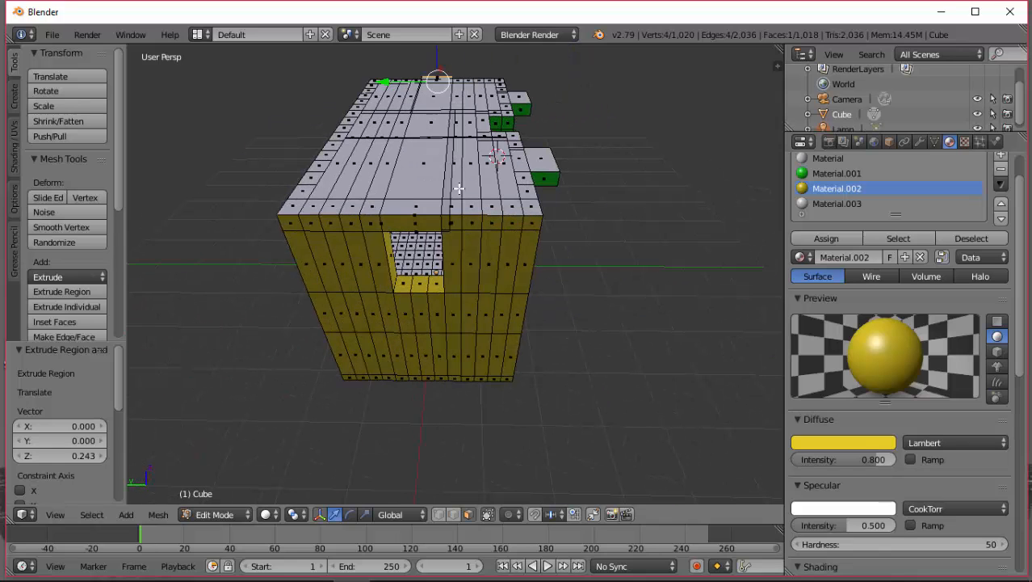
pyautogui.rightClick(409, 220)
pyautogui.press('e')
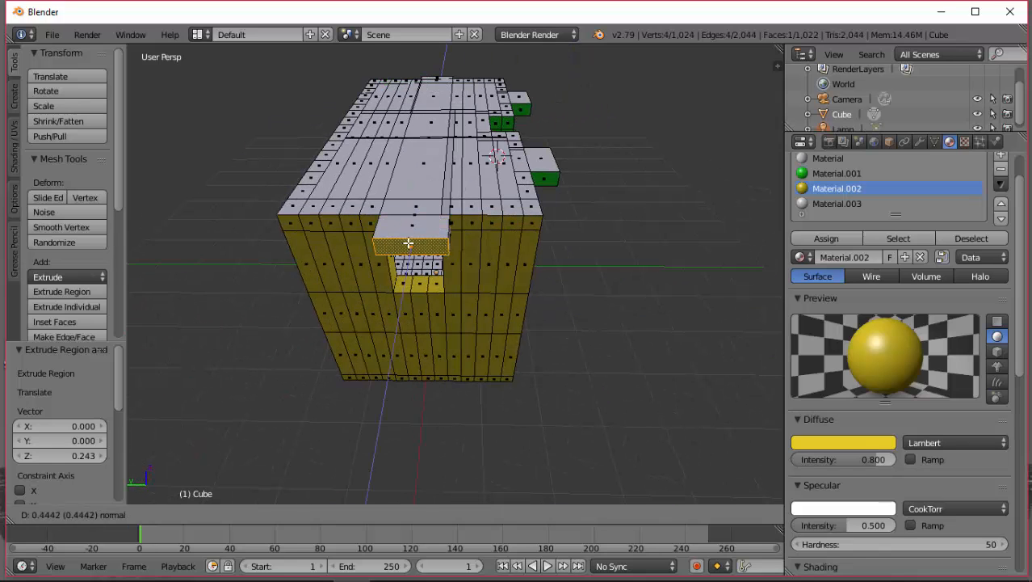
pyautogui.click(412, 235)
# Switch the building to Object Mode and view the finished model from the doorway side.
pyautogui.moveTo(514, 222); pyautogui.dragTo(430, 333, button='middle')
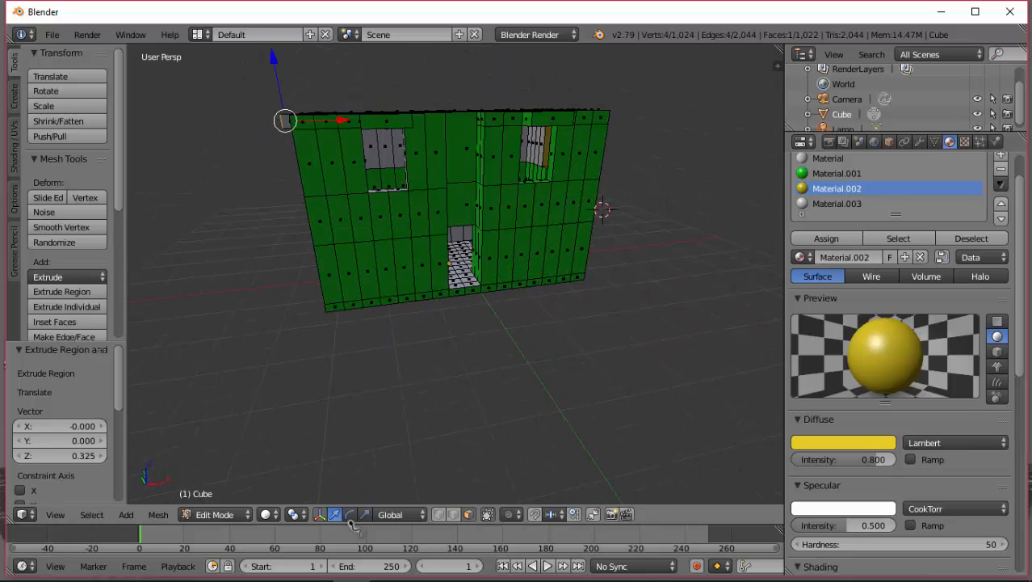
pyautogui.click(207, 510)
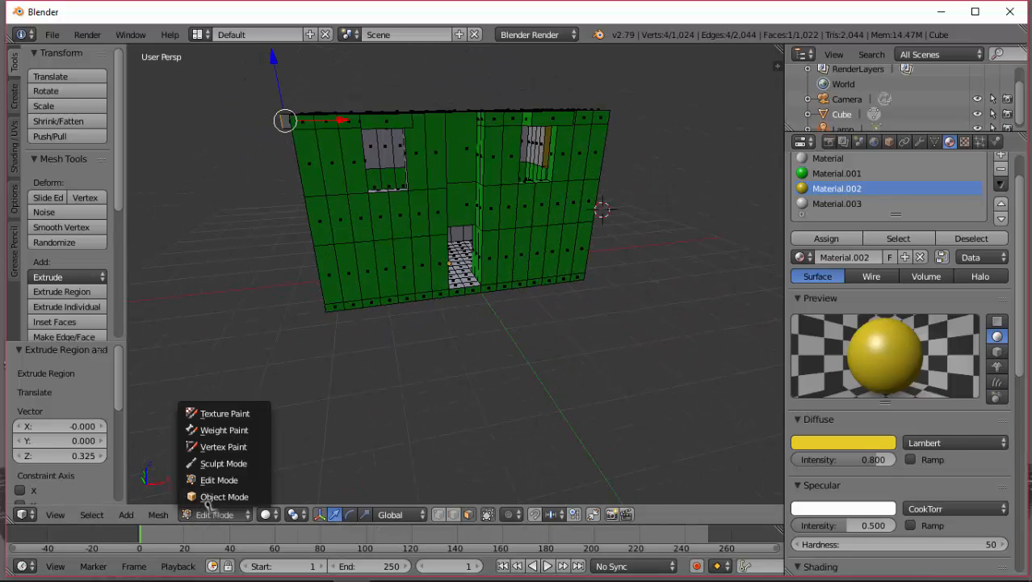
pyautogui.click(212, 496)
pyautogui.moveTo(362, 346); pyautogui.dragTo(397, 270, button='middle')
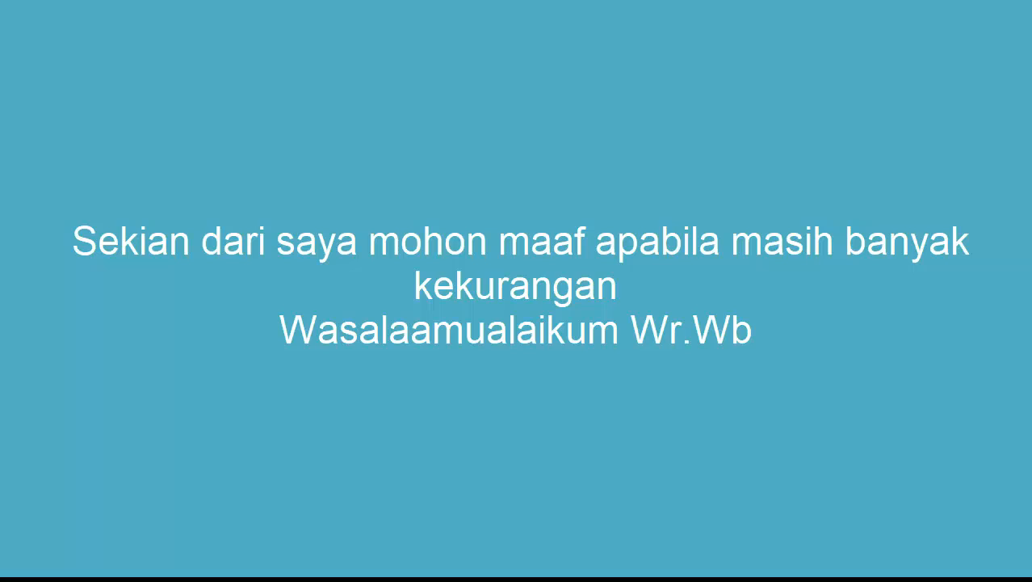